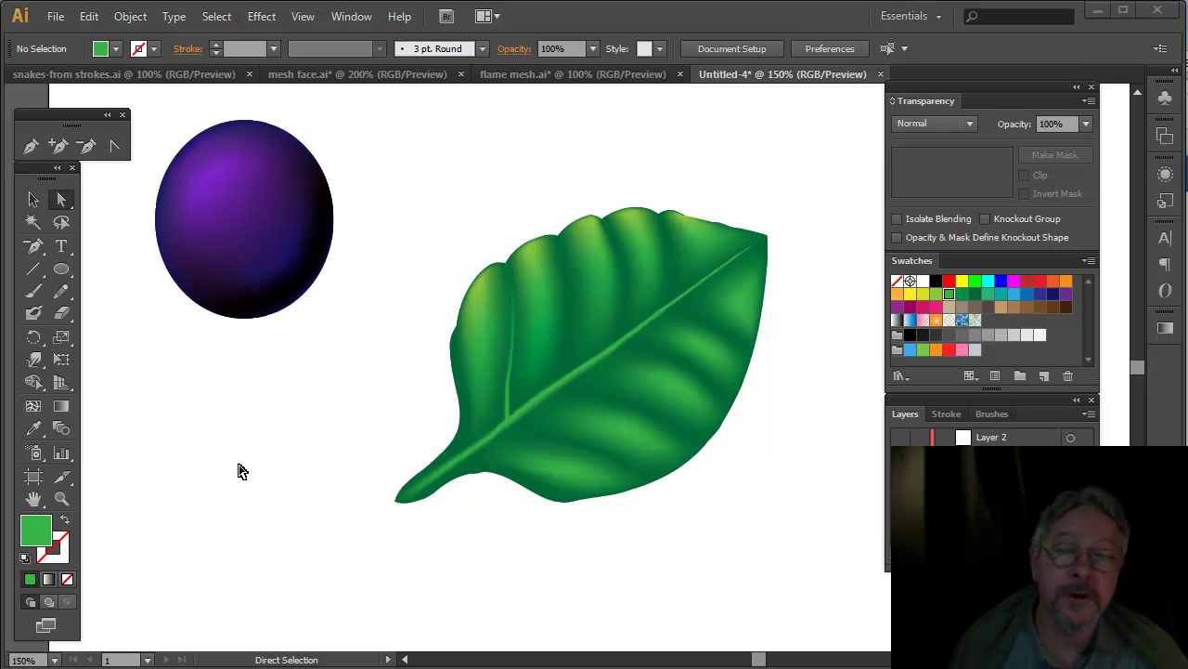
Step: Select the purple sphere and examine its gradient mesh lines and shading up close
left_click(33, 199)
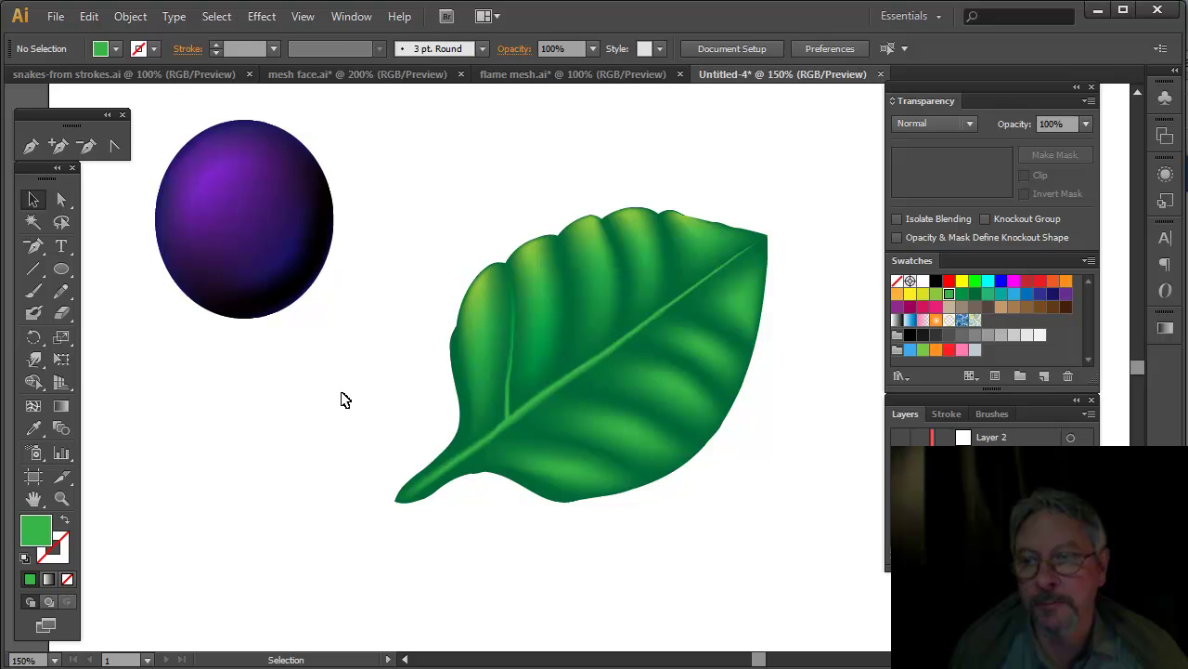
left_click(233, 189)
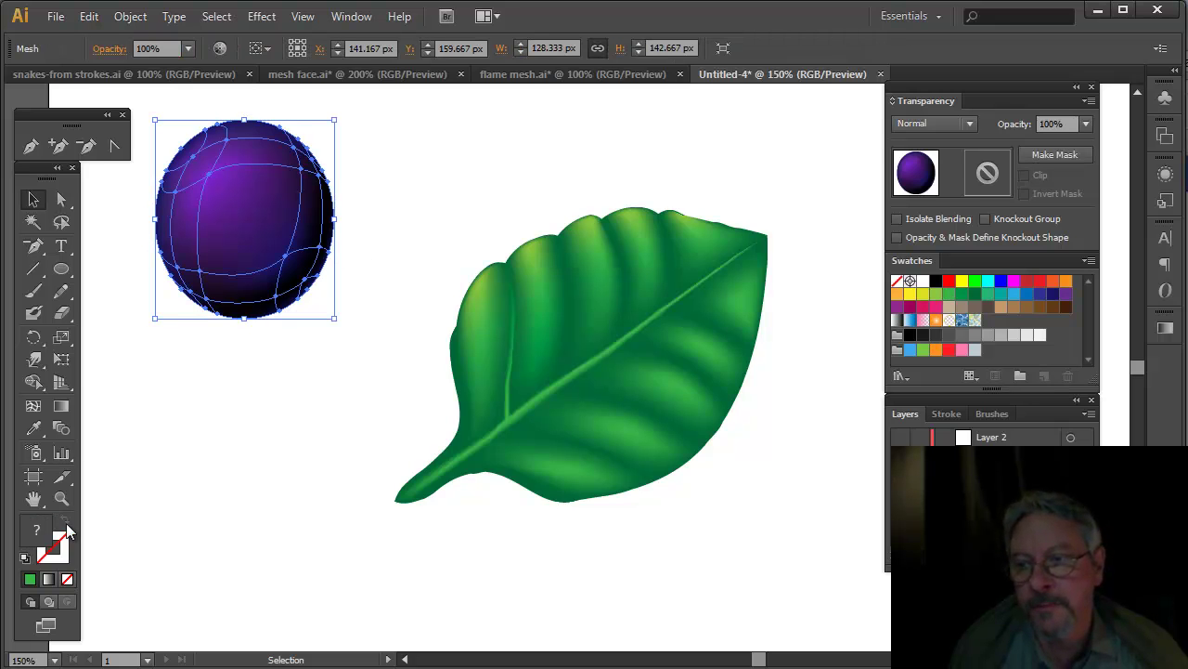
left_click(61, 498)
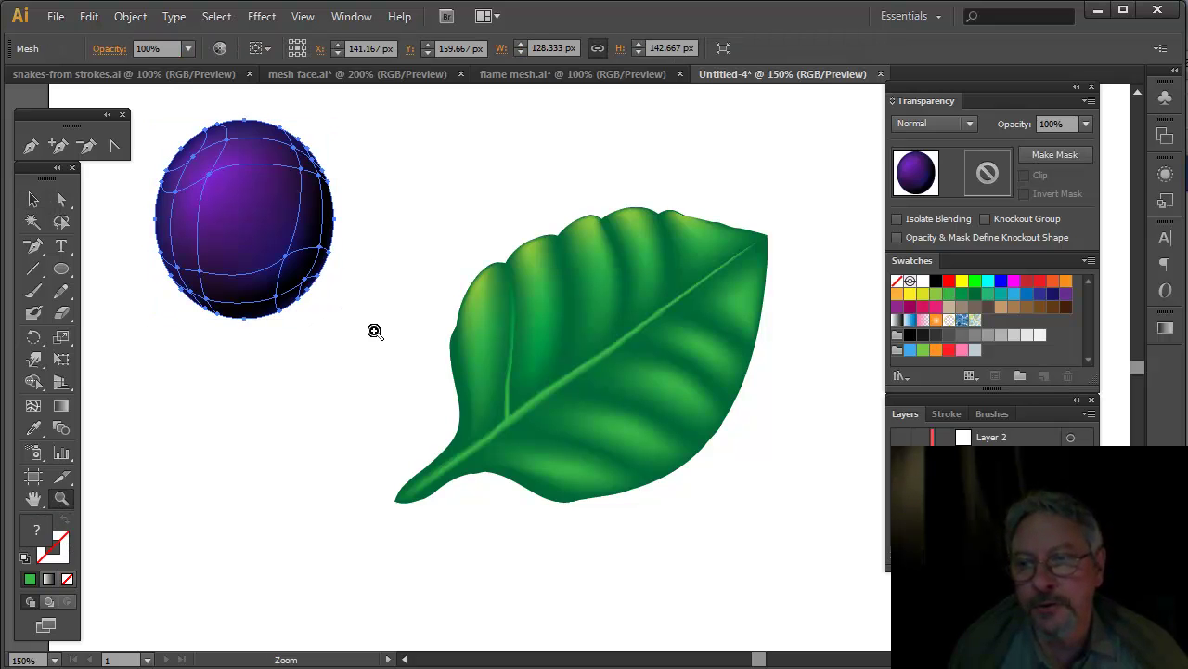
left_click_drag(375, 330, 124, 109)
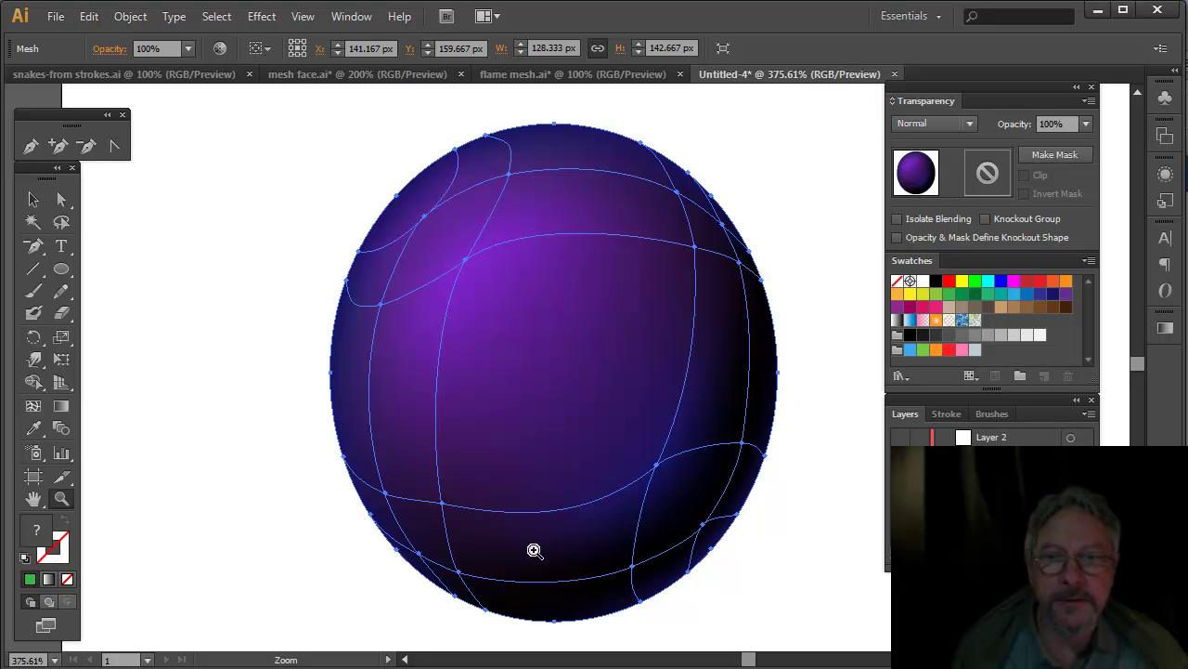
left_click(62, 198)
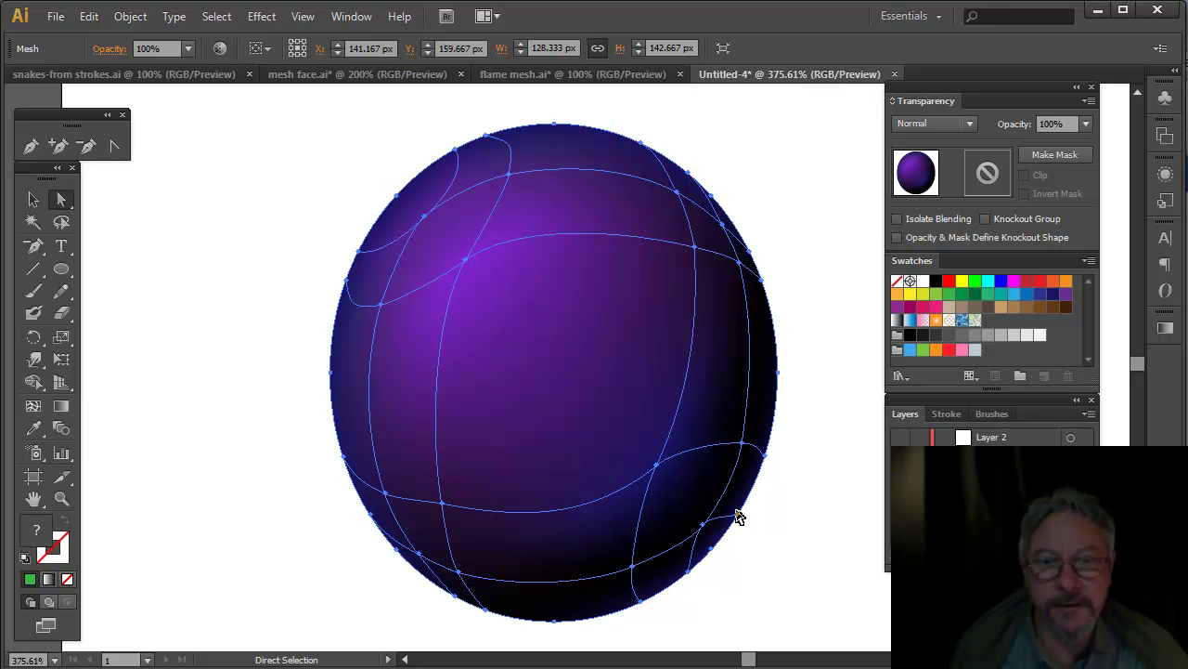
left_click(295, 490)
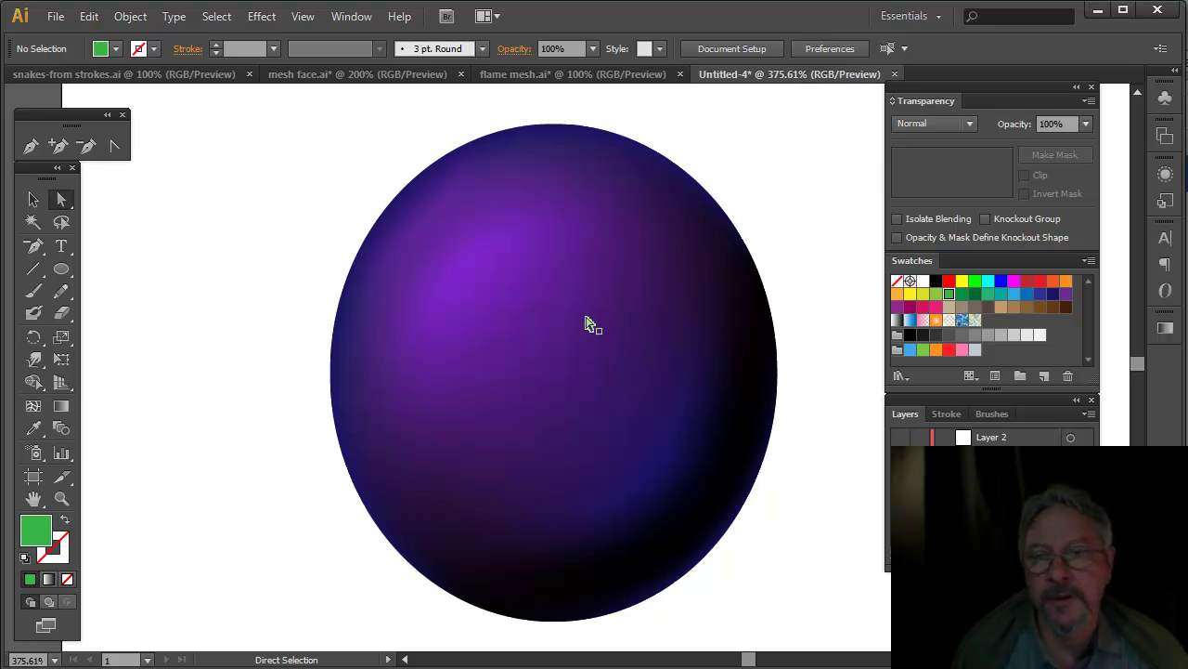
key("v")
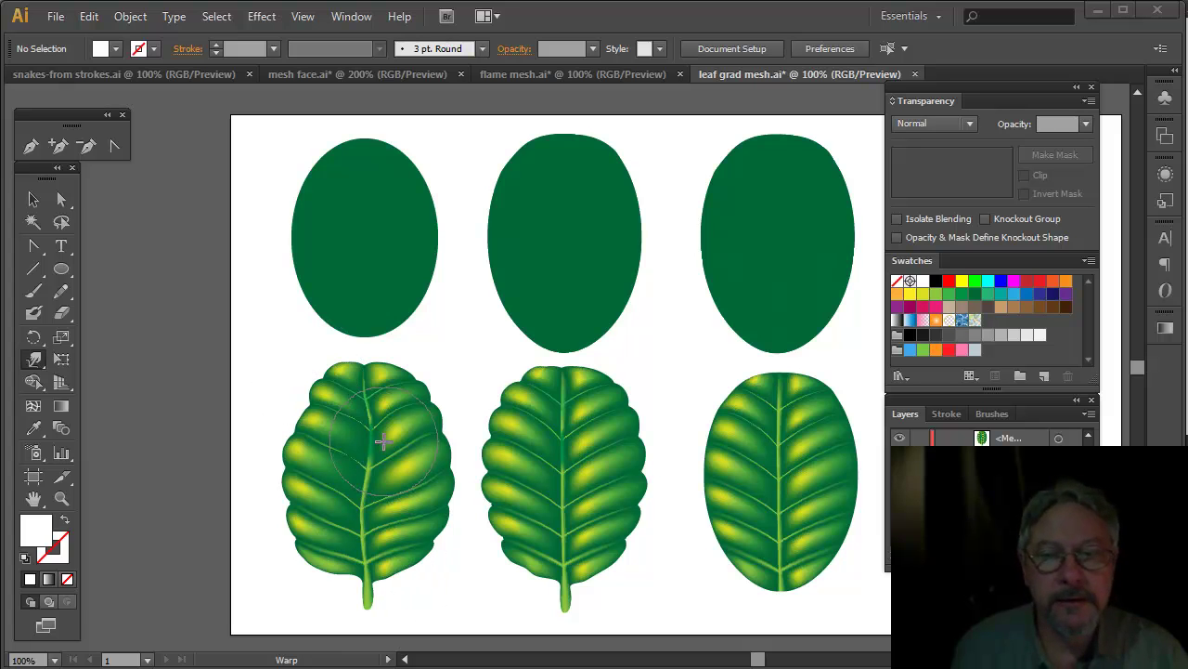
Step: Create a gradient mesh with 6 rows, 2 columns and Flat appearance on the plain green ellipse in the leaf grad mesh document
left_click(33, 199)
left_click(397, 176)
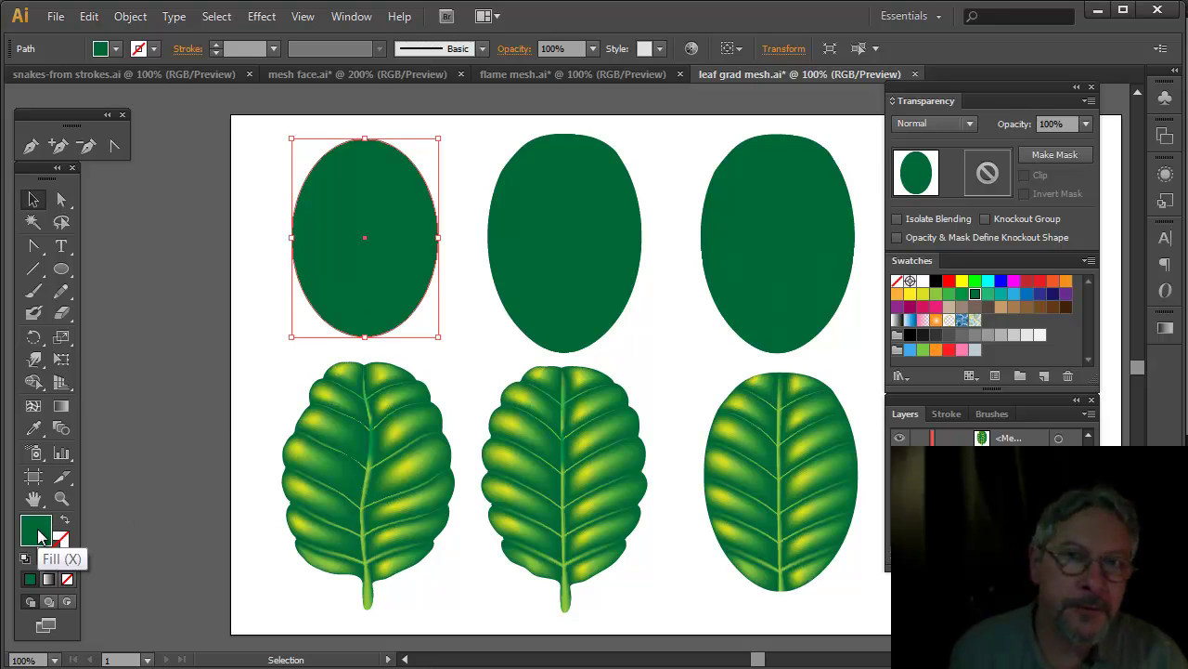
left_click(548, 277)
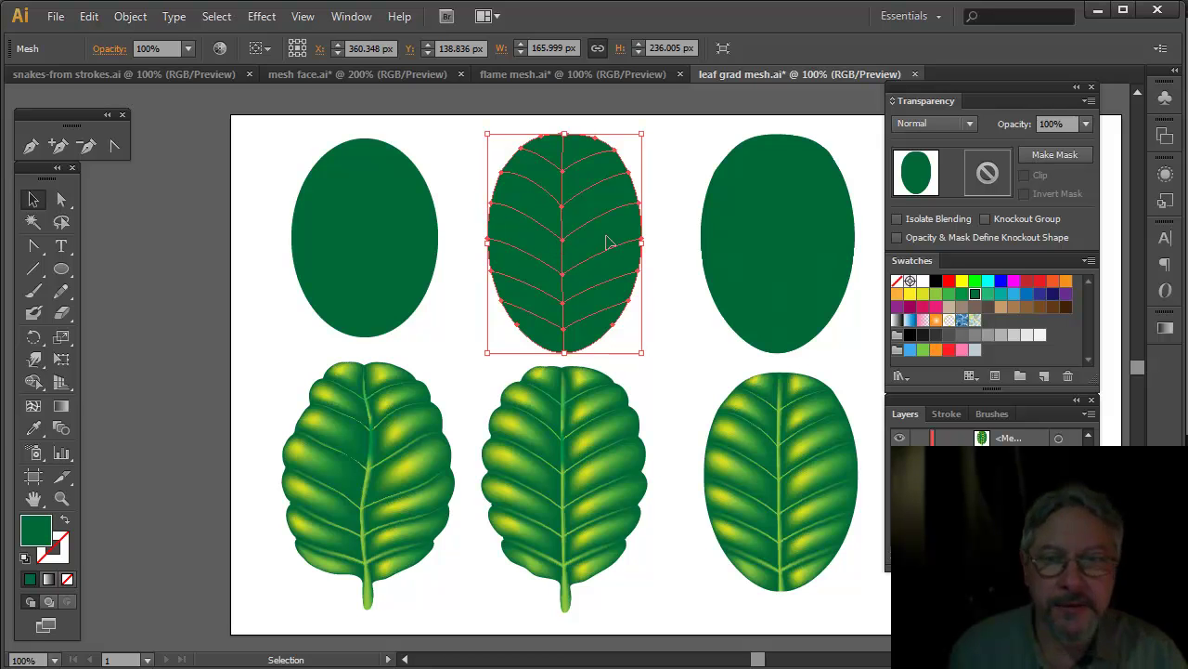
left_click(403, 233)
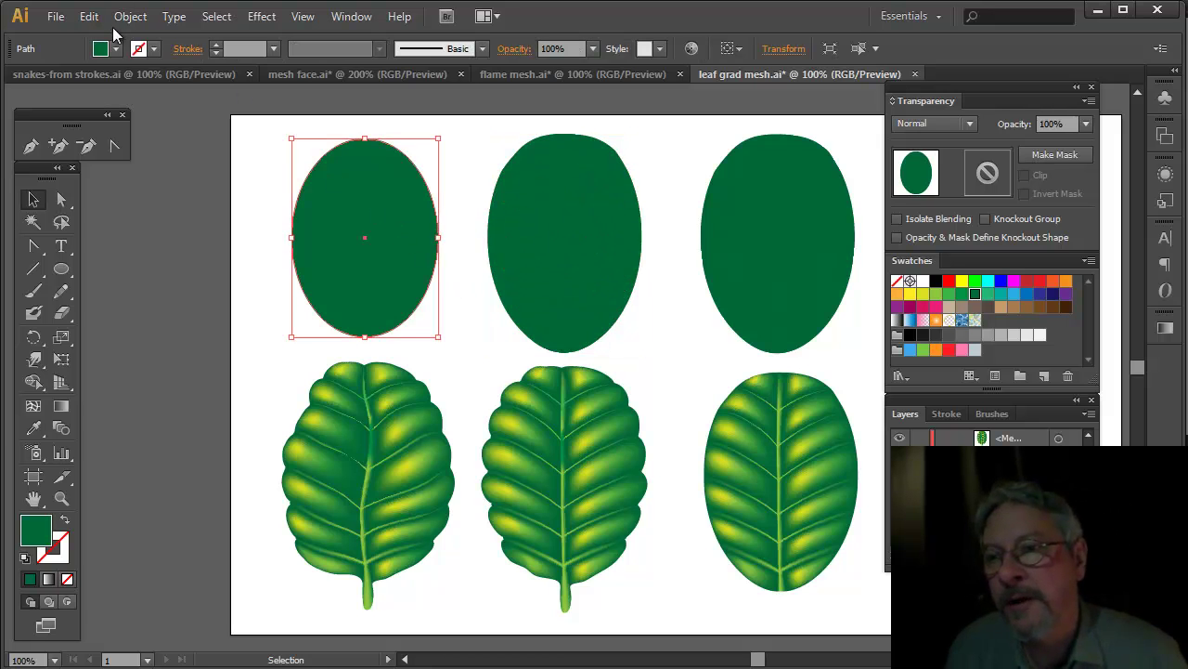
left_click(90, 18)
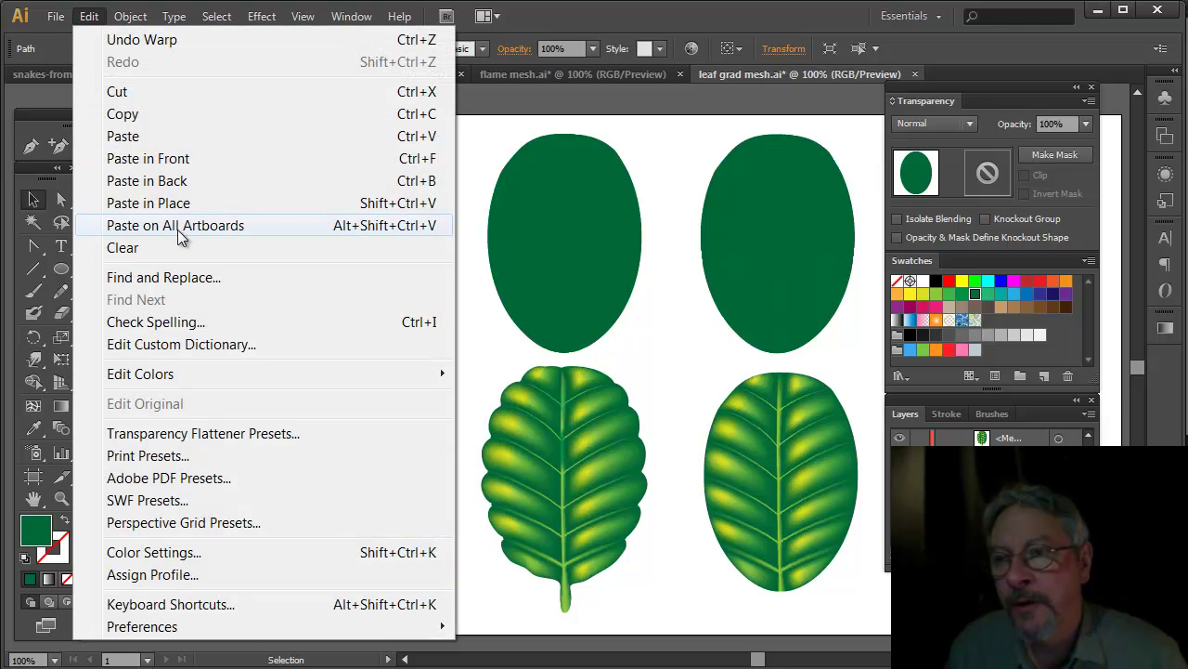
mouse_move(130, 17)
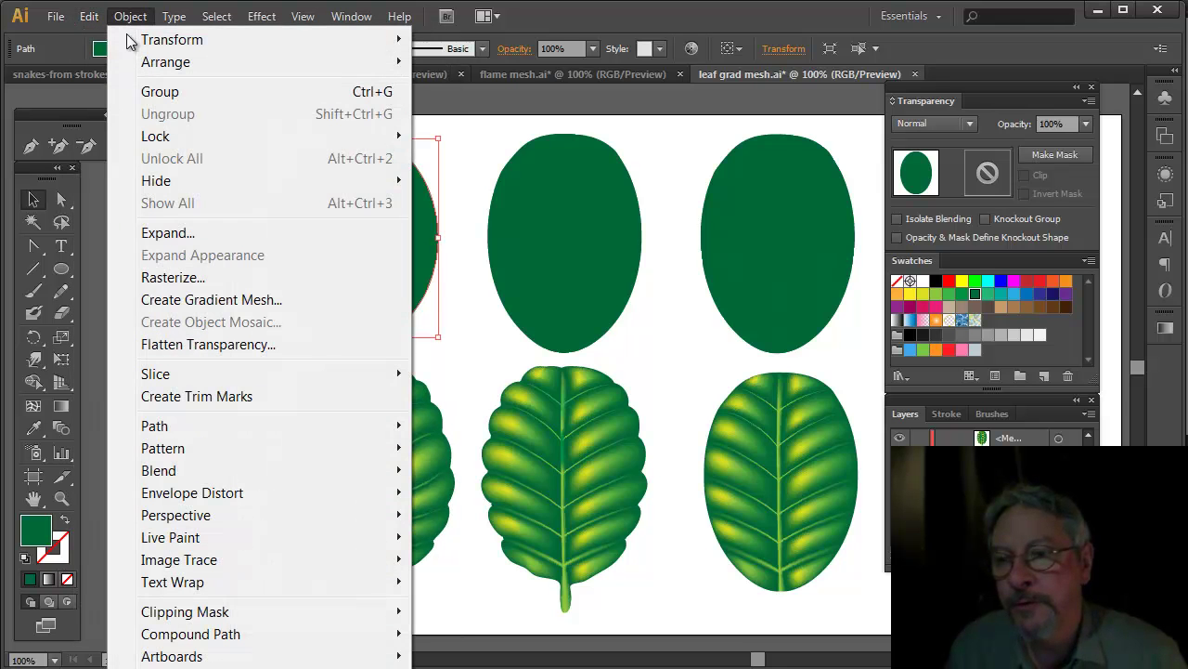
left_click(200, 300)
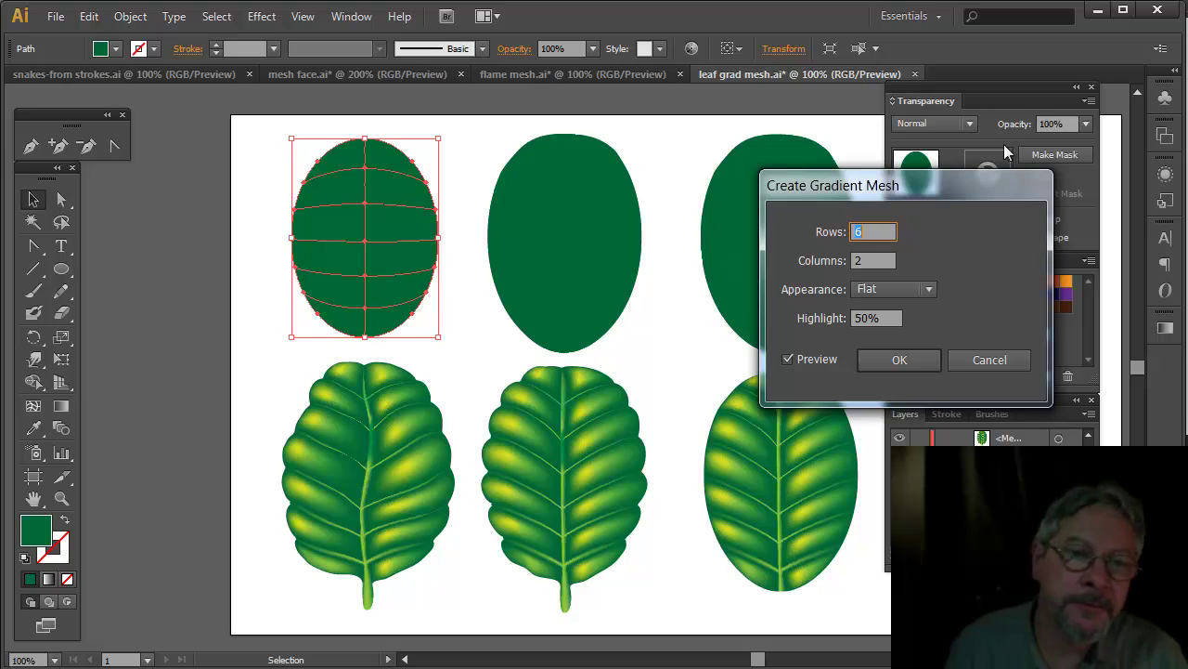
left_click_drag(972, 191, 864, 130)
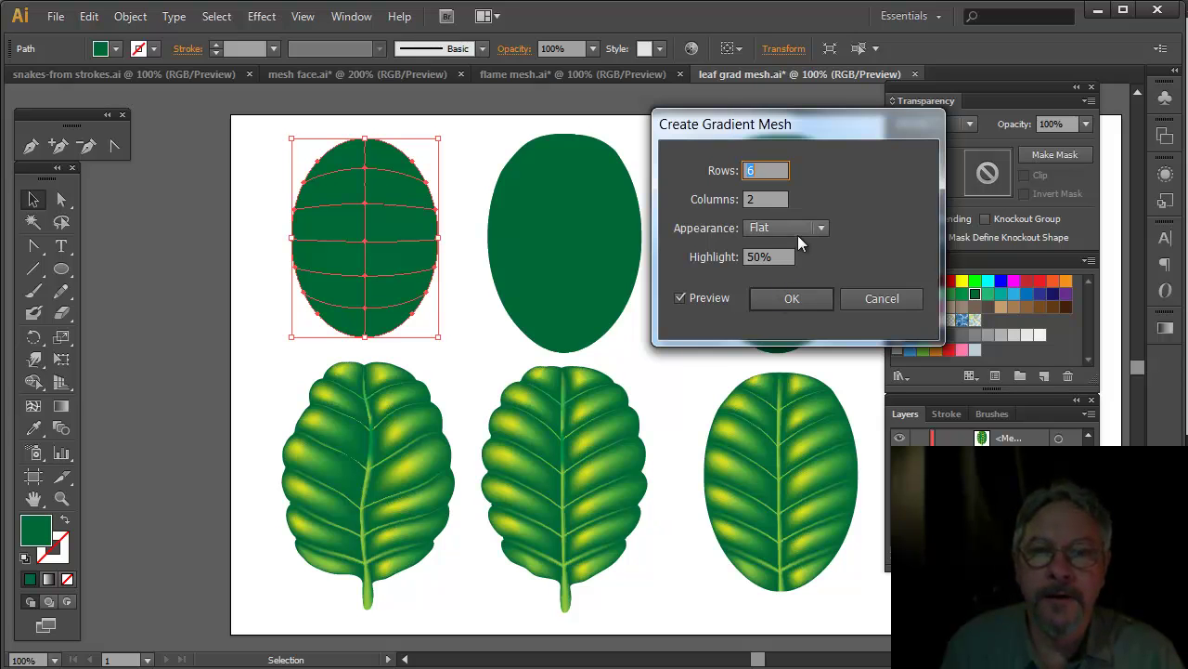
left_click(822, 229)
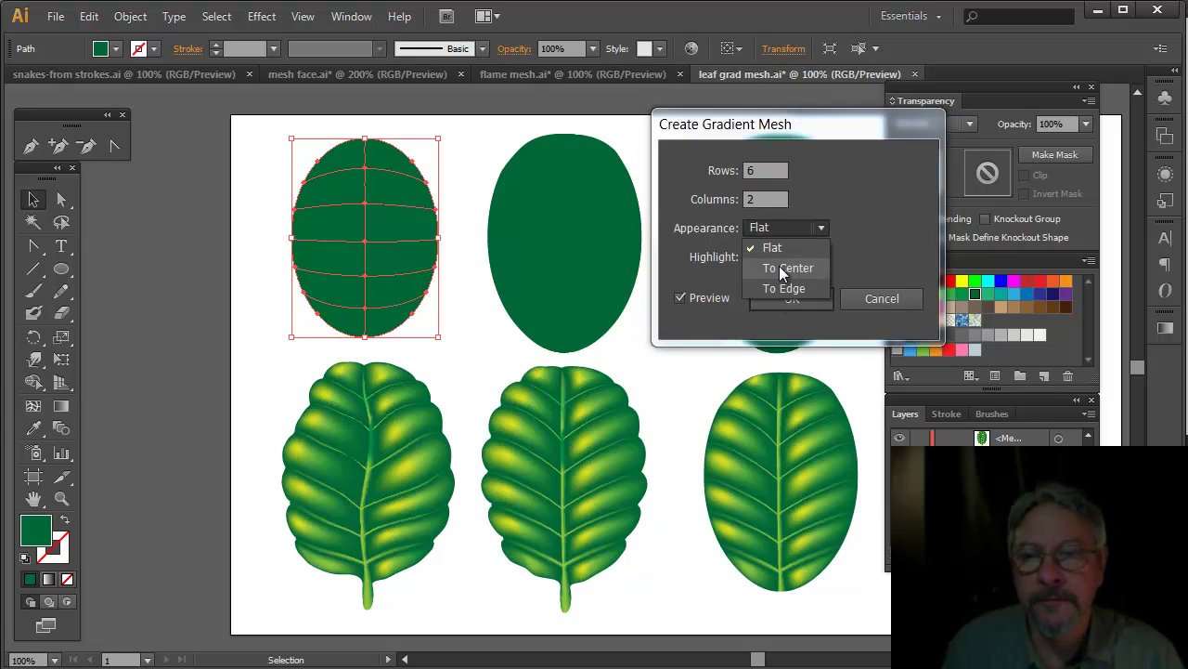
left_click(782, 268)
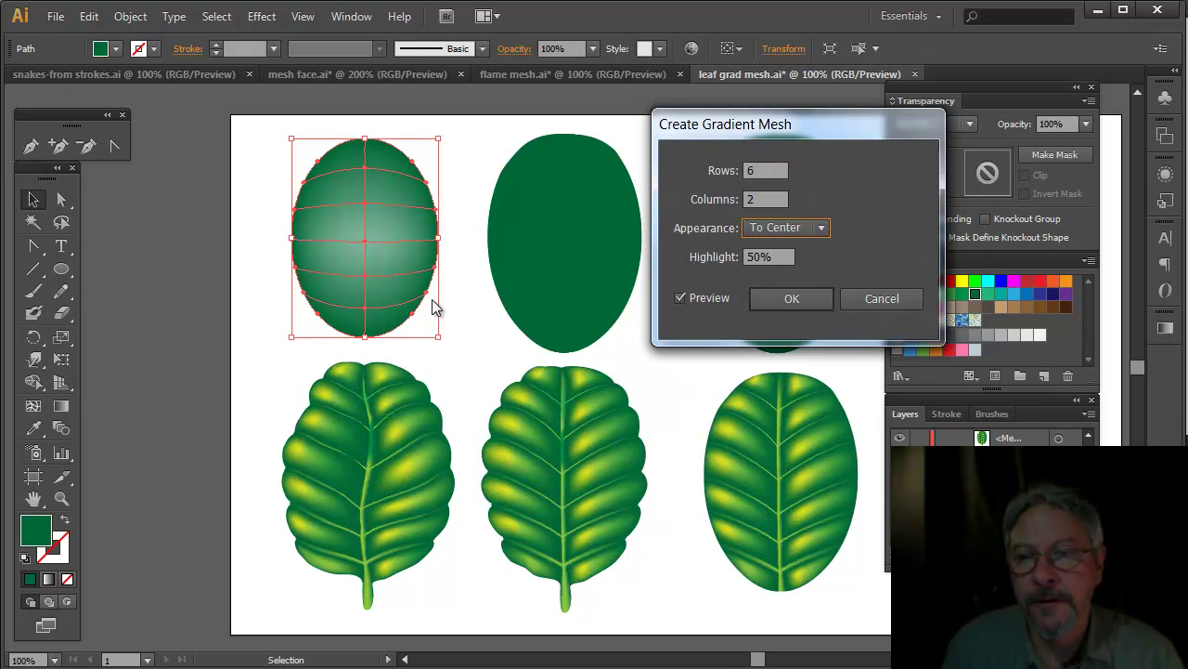
left_click(822, 229)
left_click(781, 247)
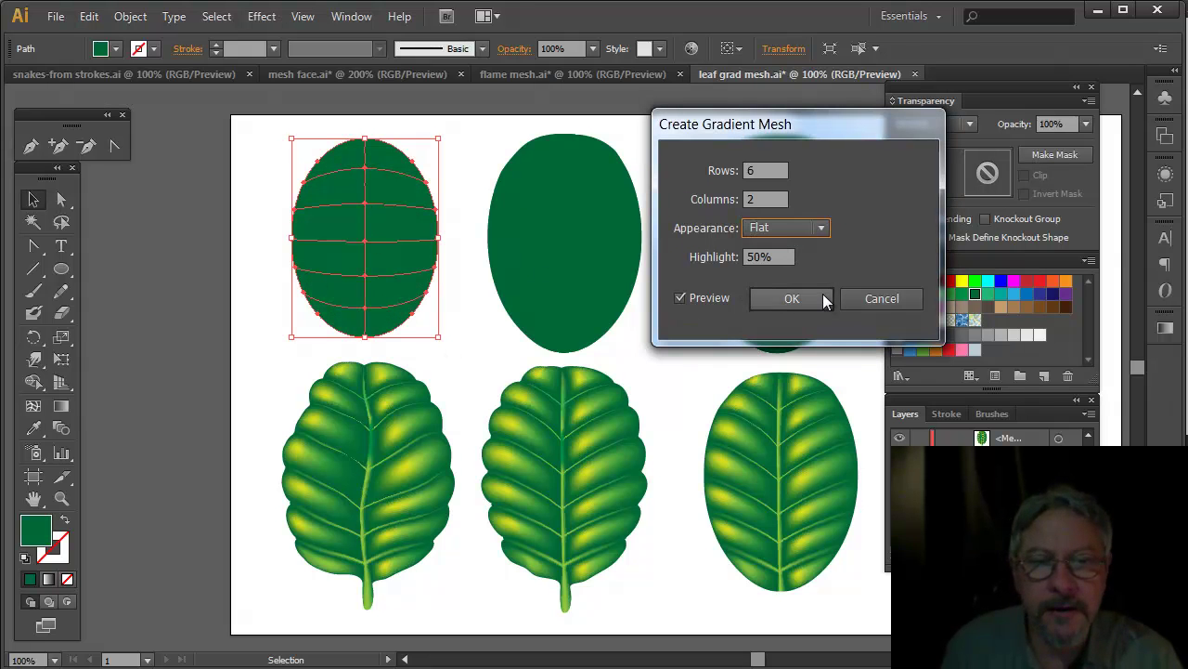
left_click(792, 298)
Step: Compare the first ellipse's mesh with the middle oval's angled mesh, selecting mesh points along the centre lines
left_click(590, 253)
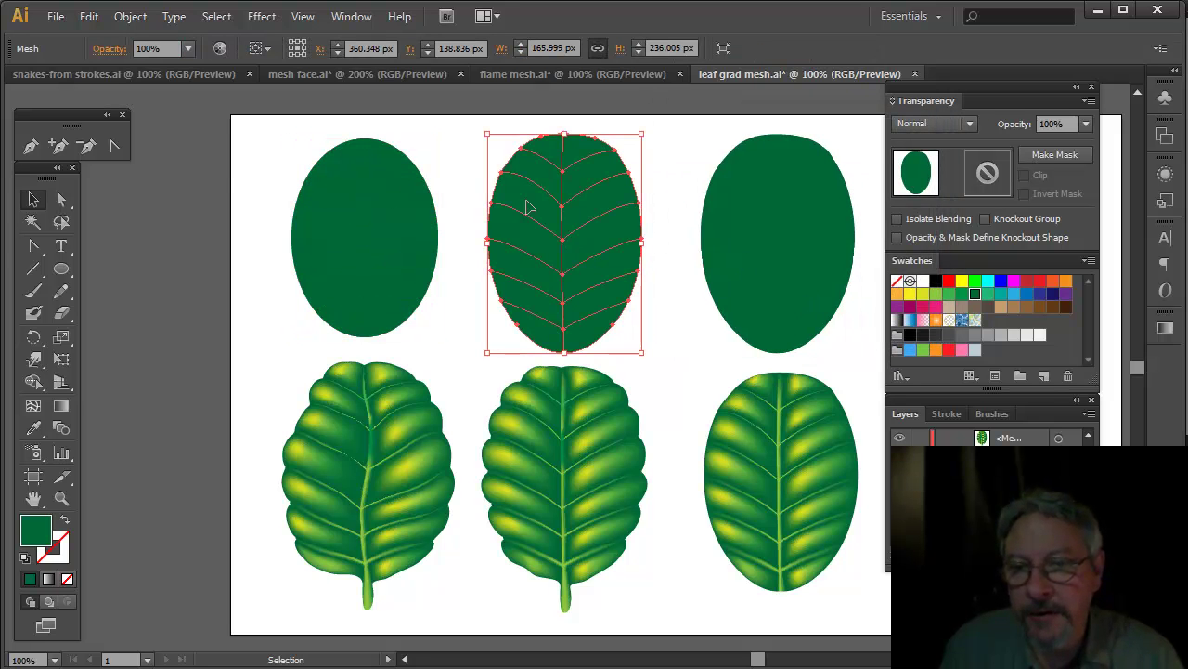
left_click(344, 249)
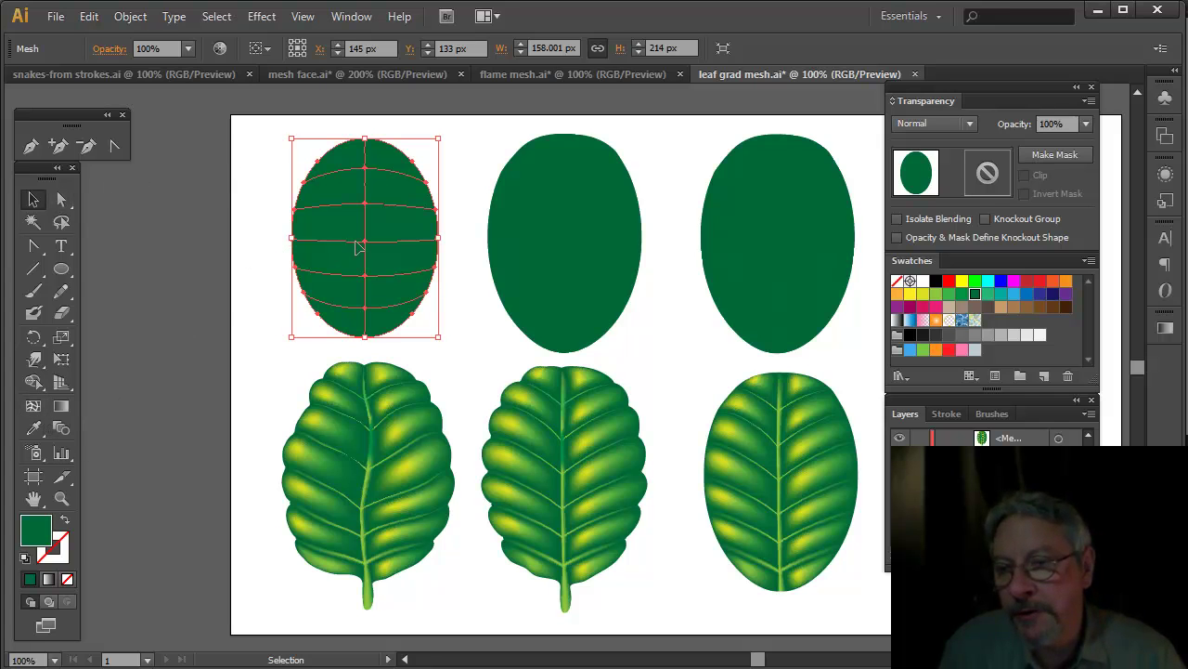
left_click(62, 198)
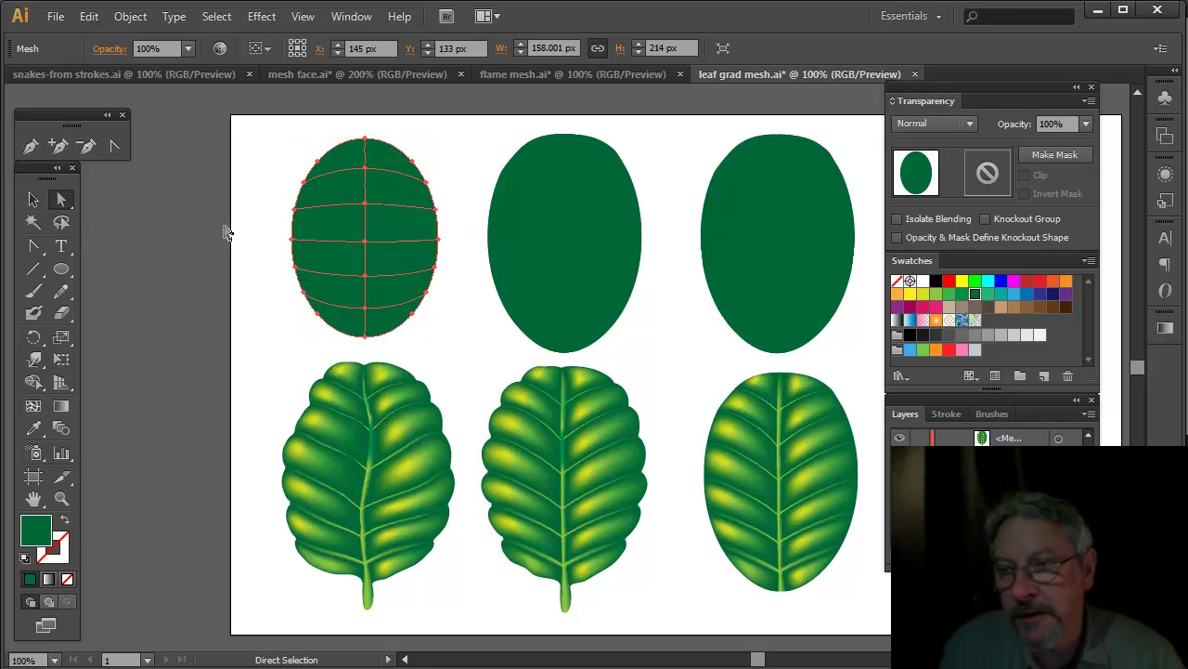
left_click(365, 309)
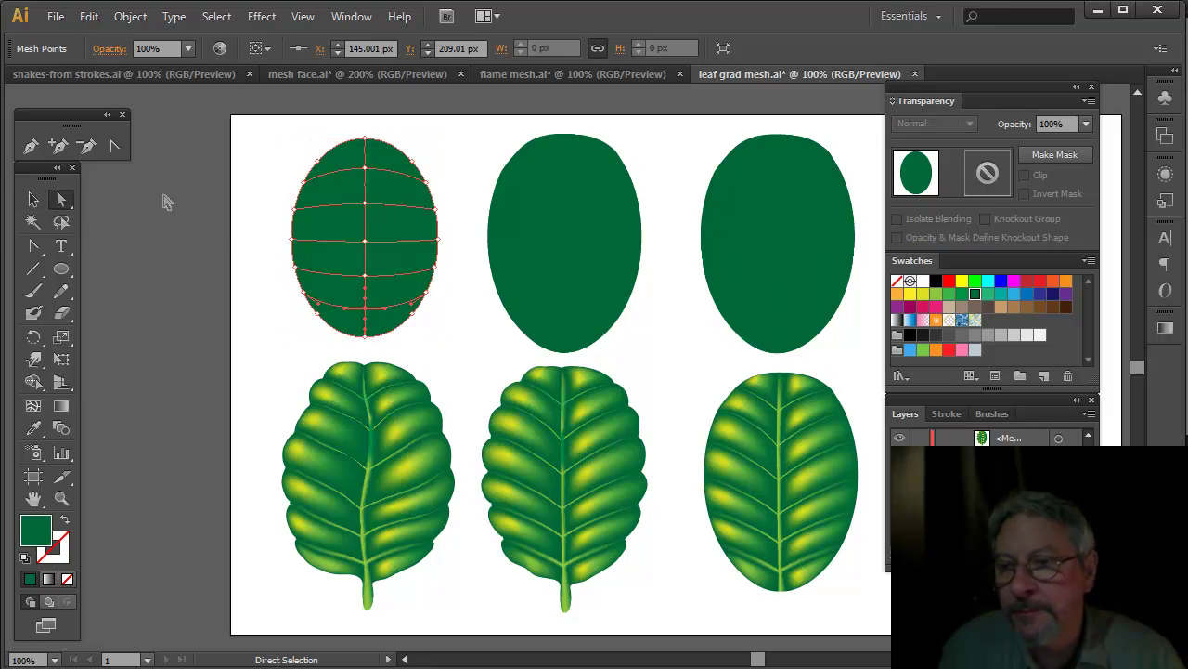
left_click(365, 207)
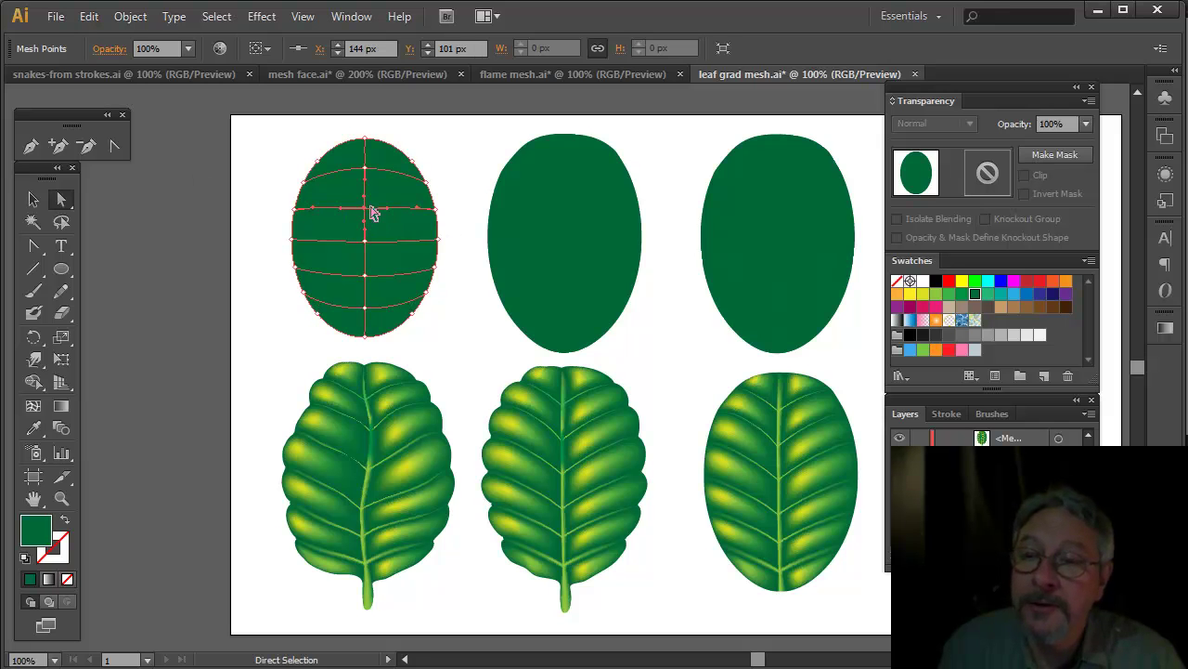
left_click(567, 233)
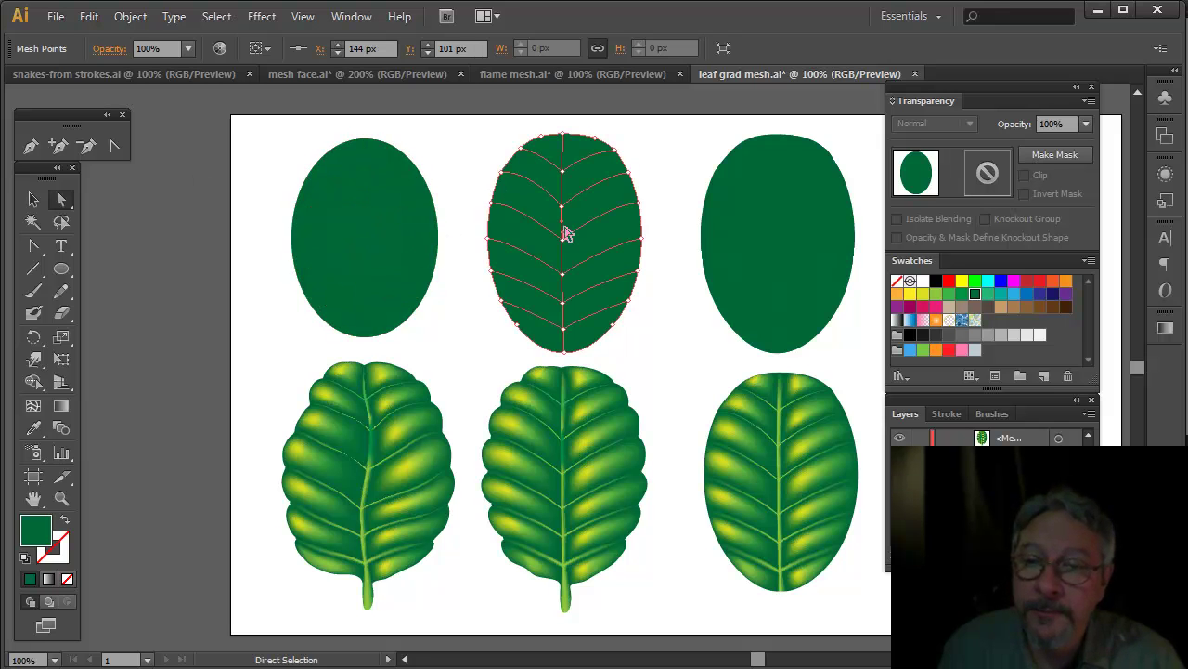
left_click(374, 252)
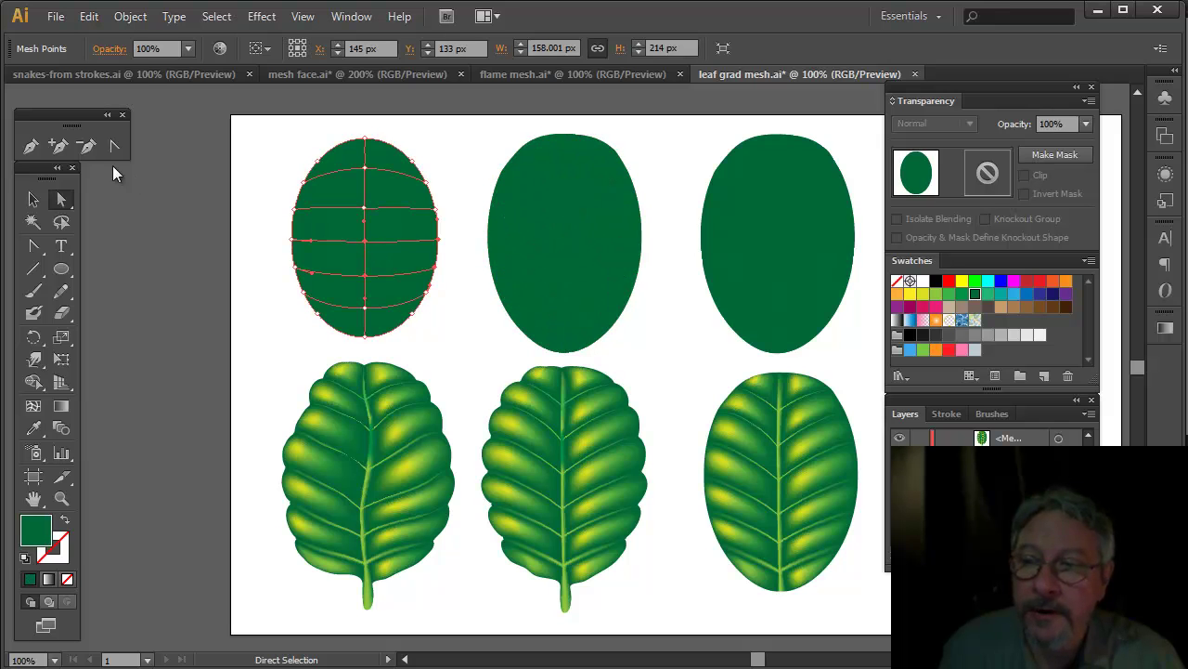
Step: Convert the first ellipse's centre mesh points with Convert Anchor Point, angling the row handles upward on both sides of the midrib
left_click(111, 147)
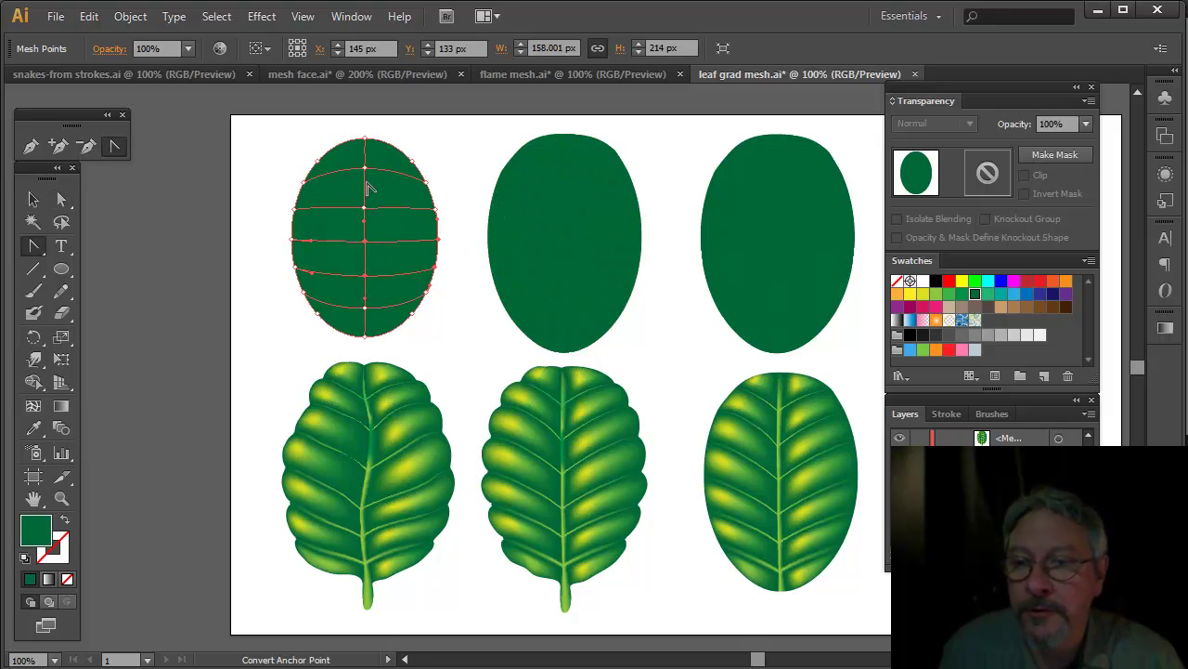
left_click_drag(364, 209, 378, 167)
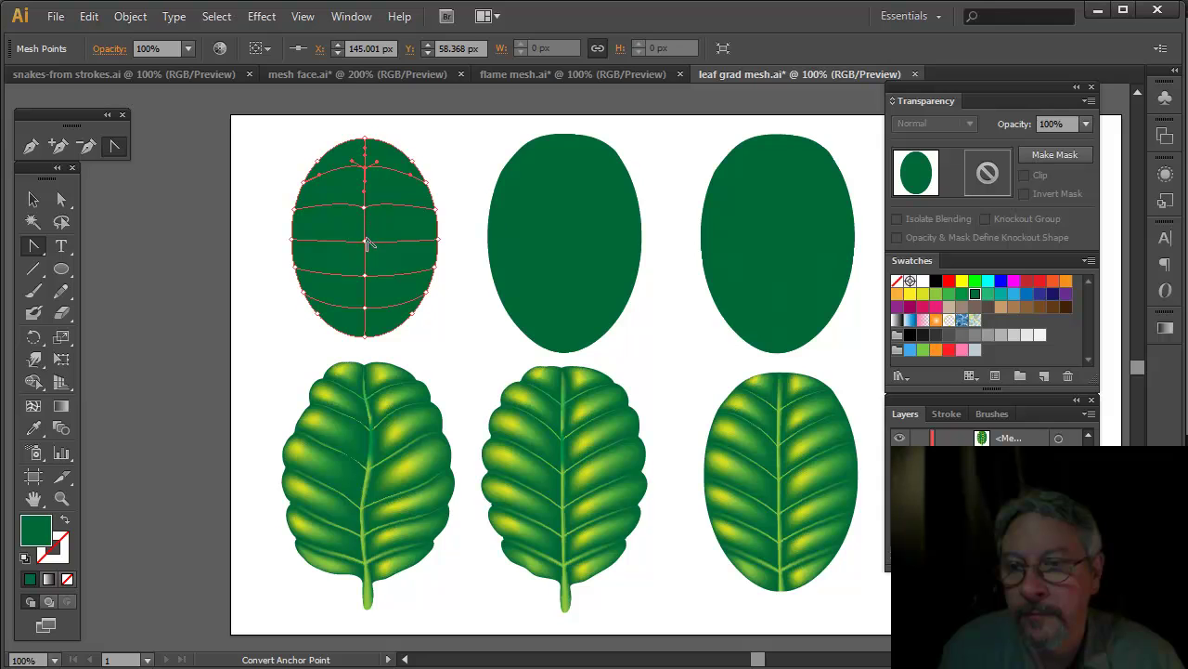
mouse_move(364, 240)
left_mouse_down()
mouse_move(348, 245)
mouse_move(343, 232)
mouse_move(381, 230)
left_mouse_up()
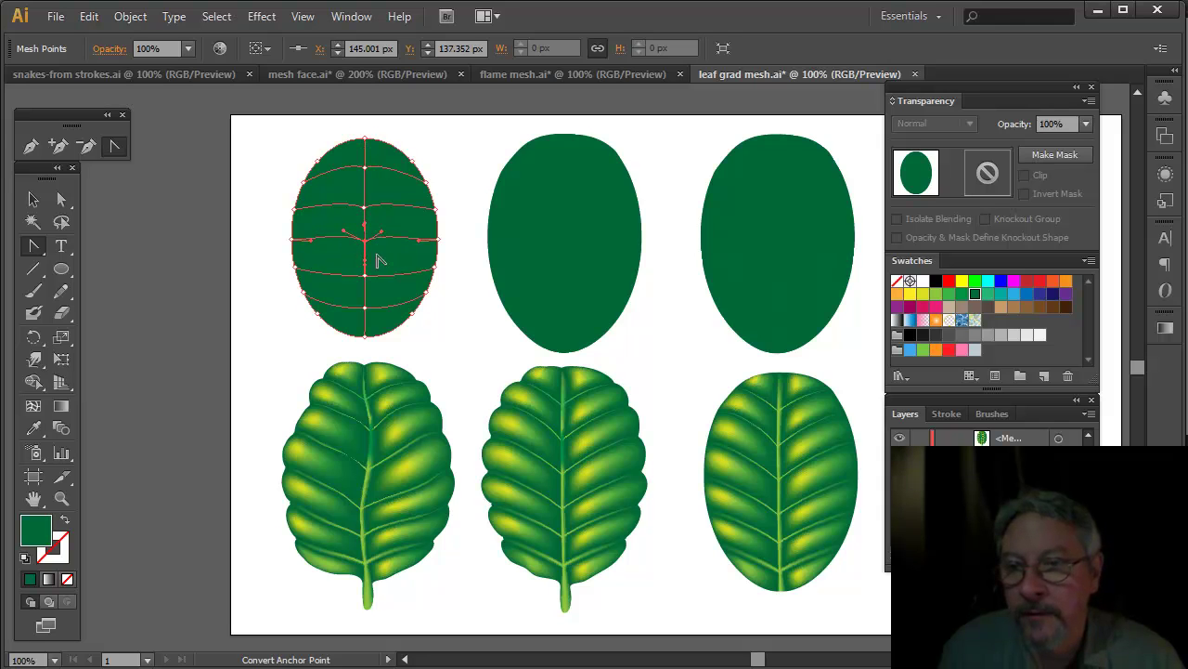
left_click_drag(365, 276, 346, 267)
mouse_move(365, 308)
left_mouse_down()
mouse_move(358, 316)
mouse_move(349, 299)
mouse_move(379, 299)
left_mouse_up()
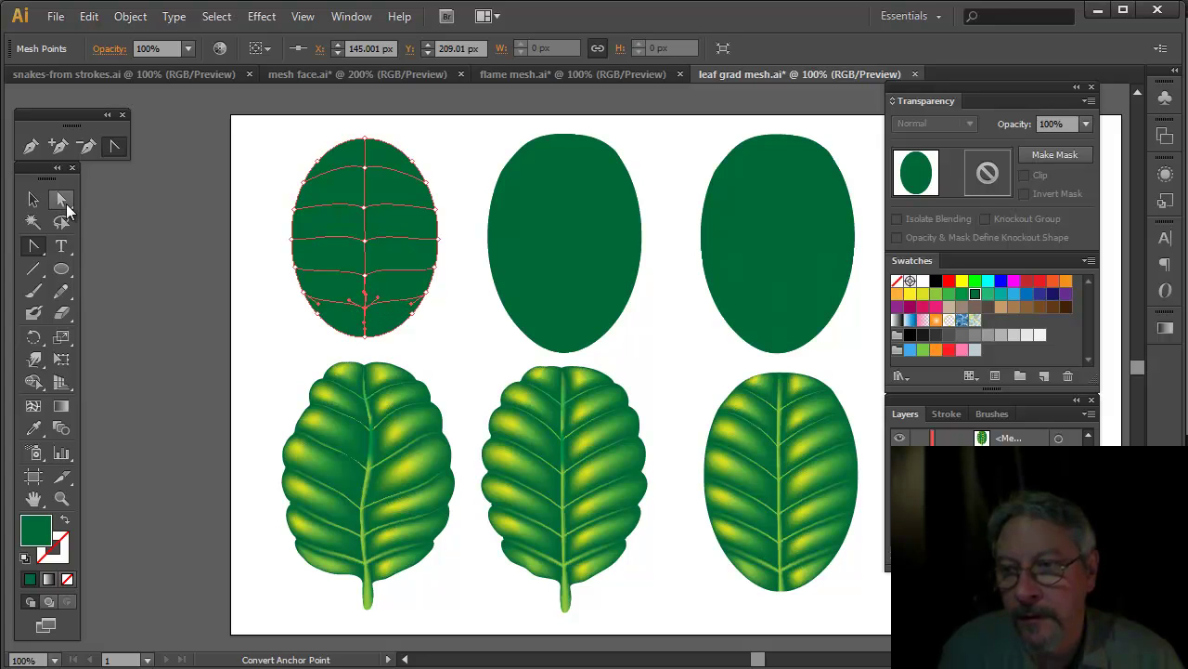
Step: Move the first ellipse's centre mesh points downward so the mesh rows form V-shaped leaf veins
left_click(64, 202)
left_click(415, 275)
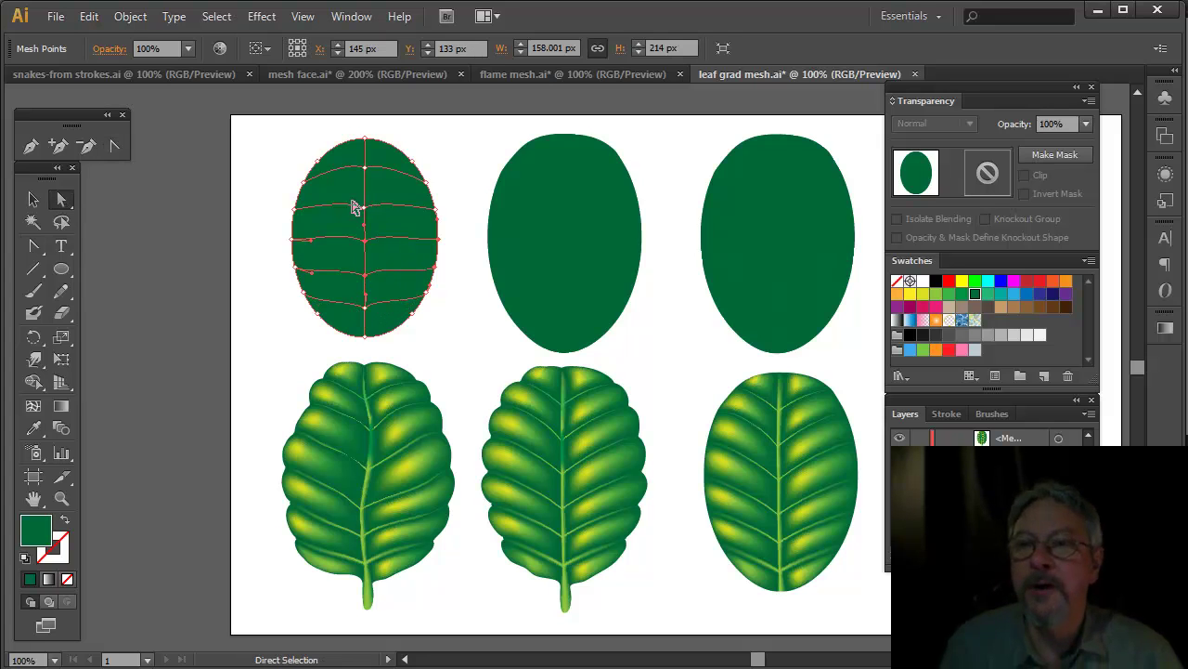
left_click(303, 182)
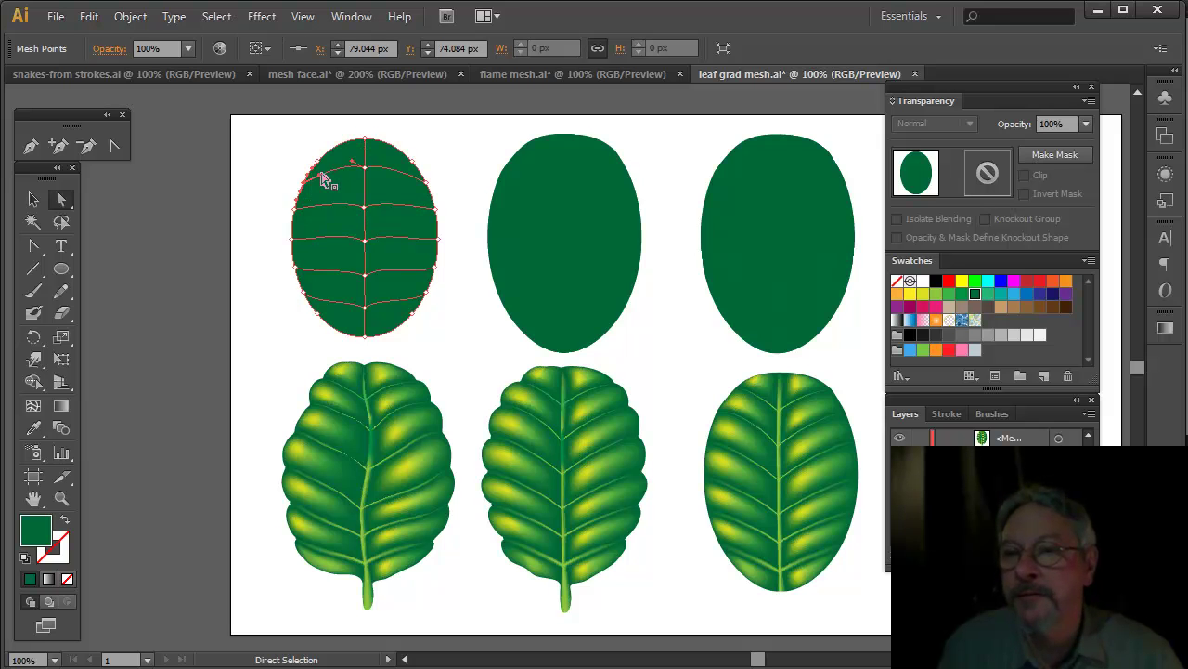
left_click_drag(321, 174, 365, 322)
left_click(364, 259)
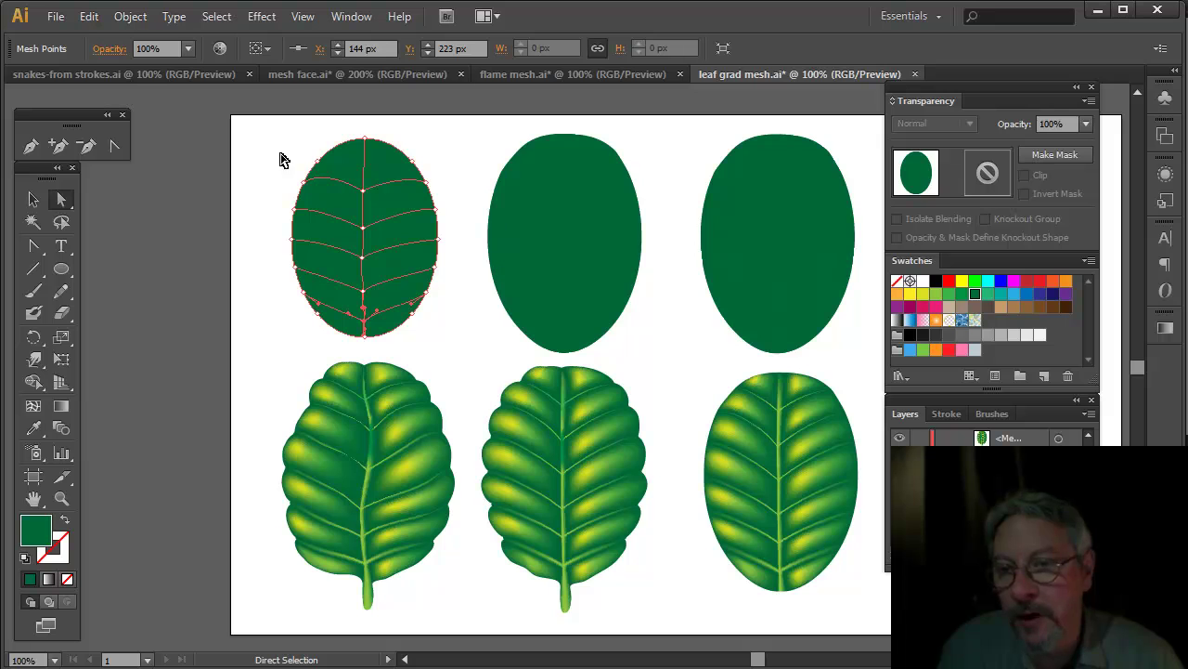
Step: Select the middle and third ovals in turn and examine the third oval's closely spaced vein and midrib mesh lines up close
left_click(612, 253)
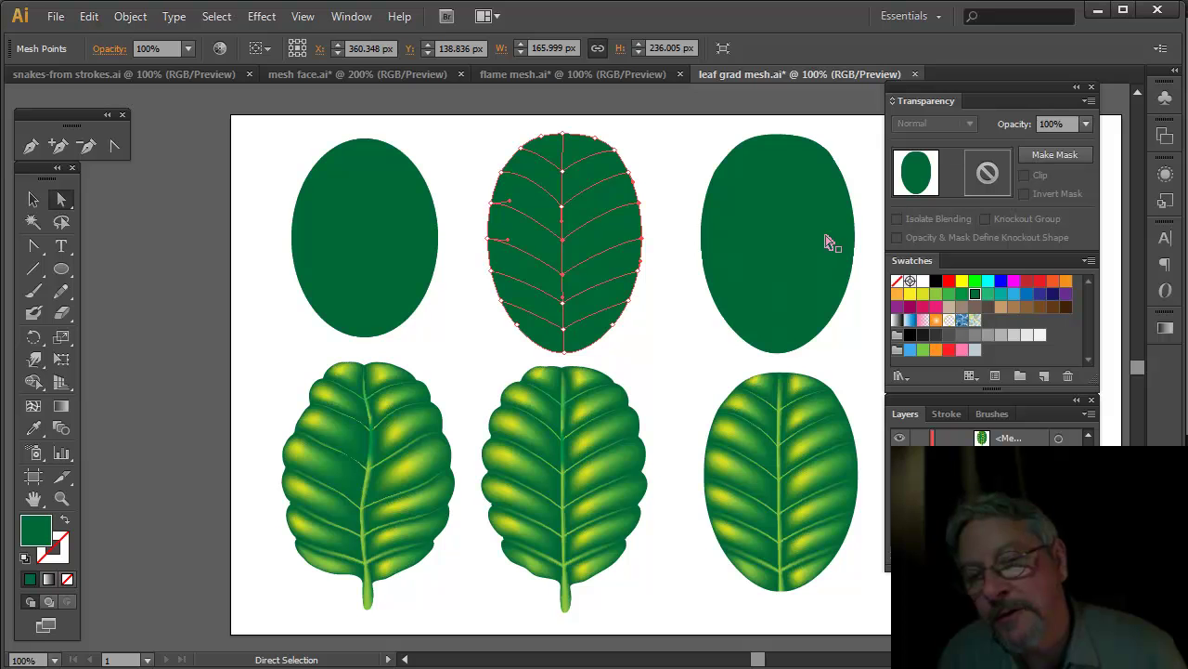
left_click(801, 263)
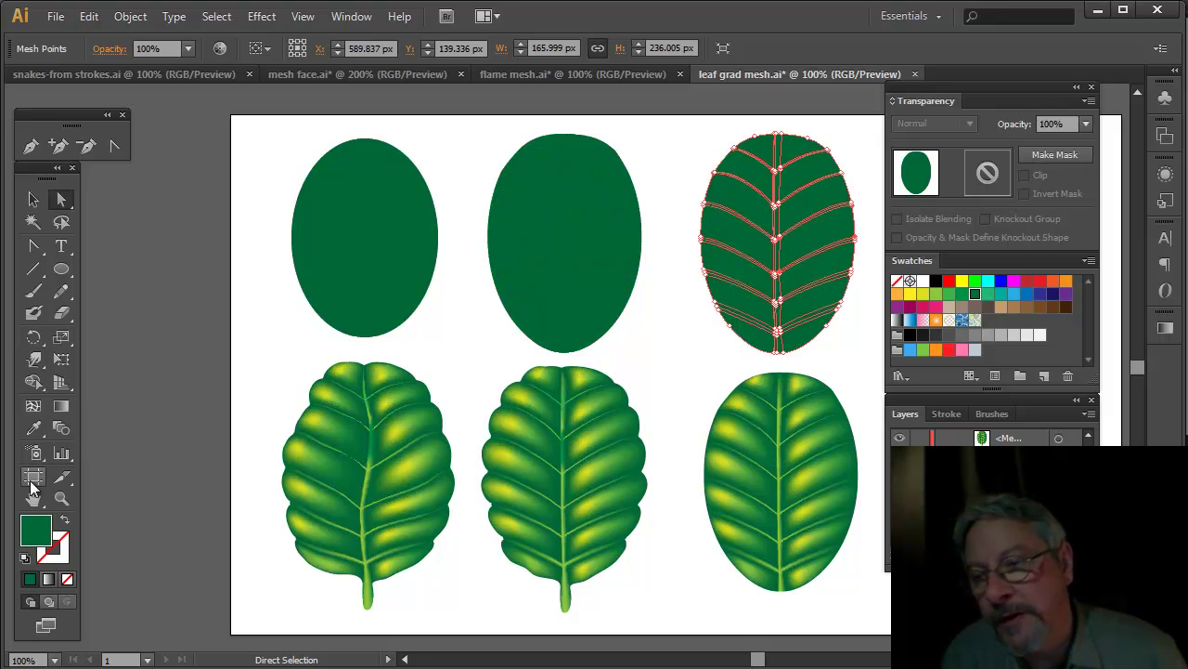
left_click(62, 498)
left_click_drag(475, 137, 687, 367)
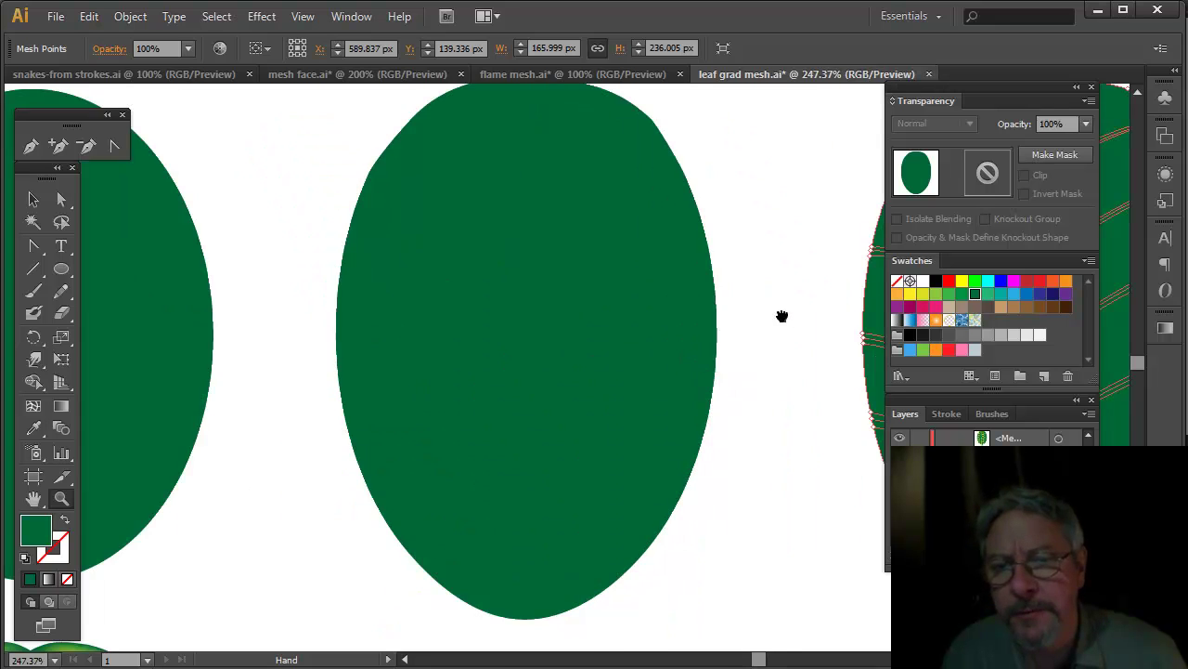
left_click_drag(783, 316, 291, 321)
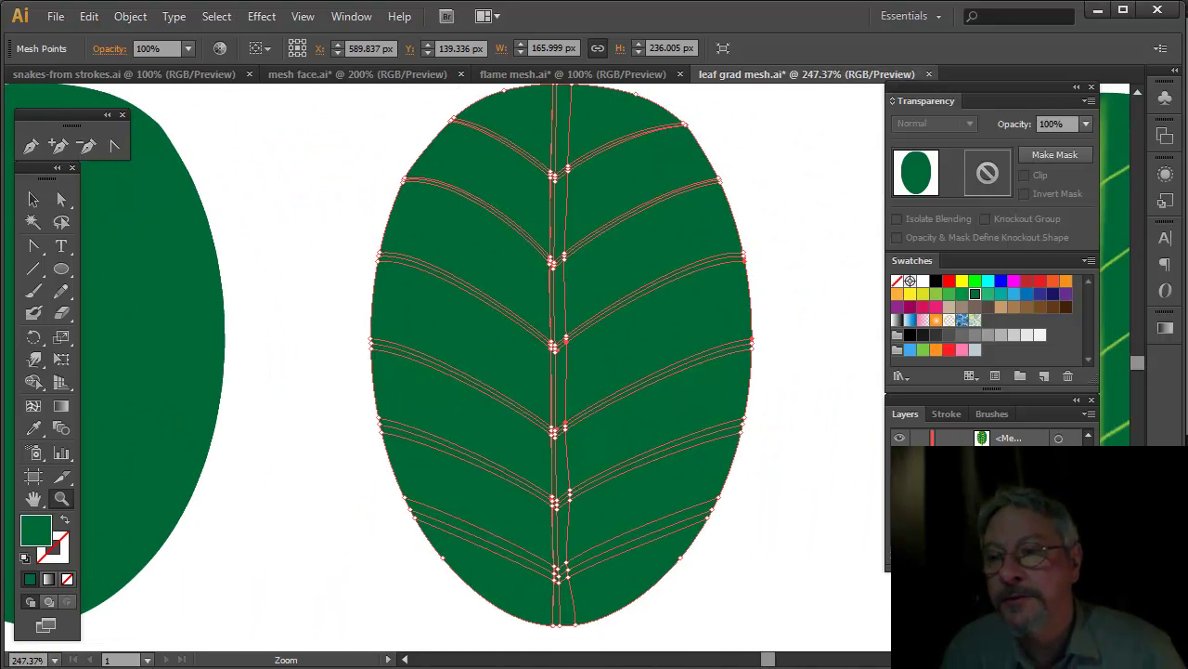
Step: Compare the middle oval's single vein lines with the third oval's closely spaced mesh lines and the finished leaf's coloured veins
key("v")
left_click(204, 295)
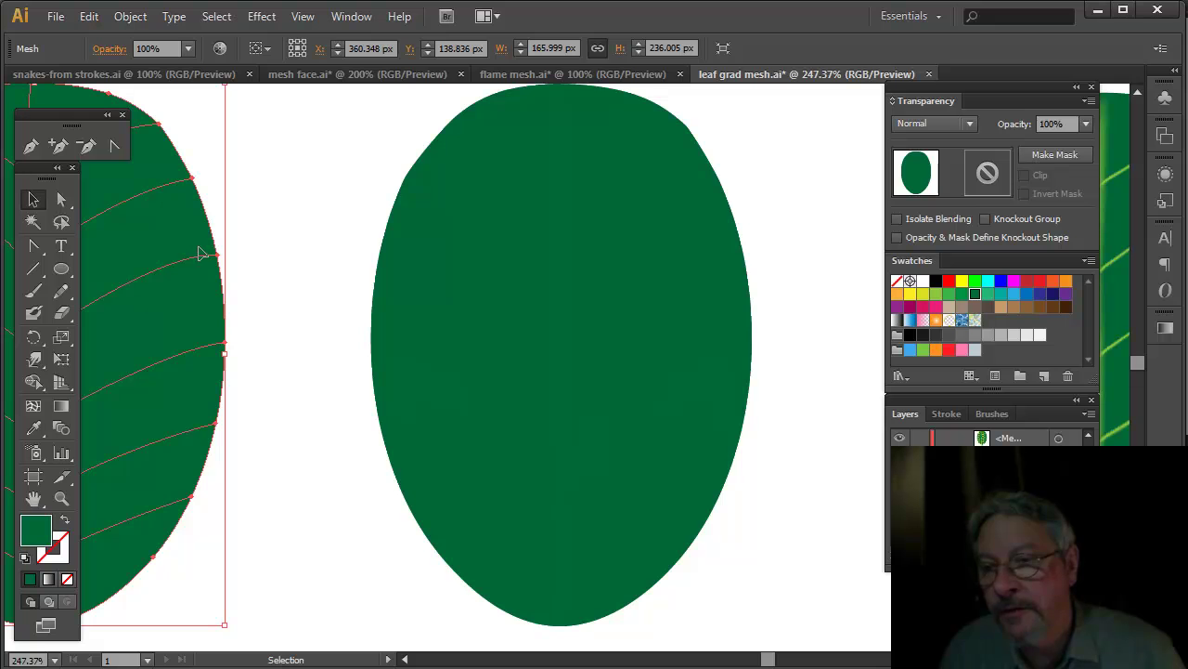
left_click(604, 394)
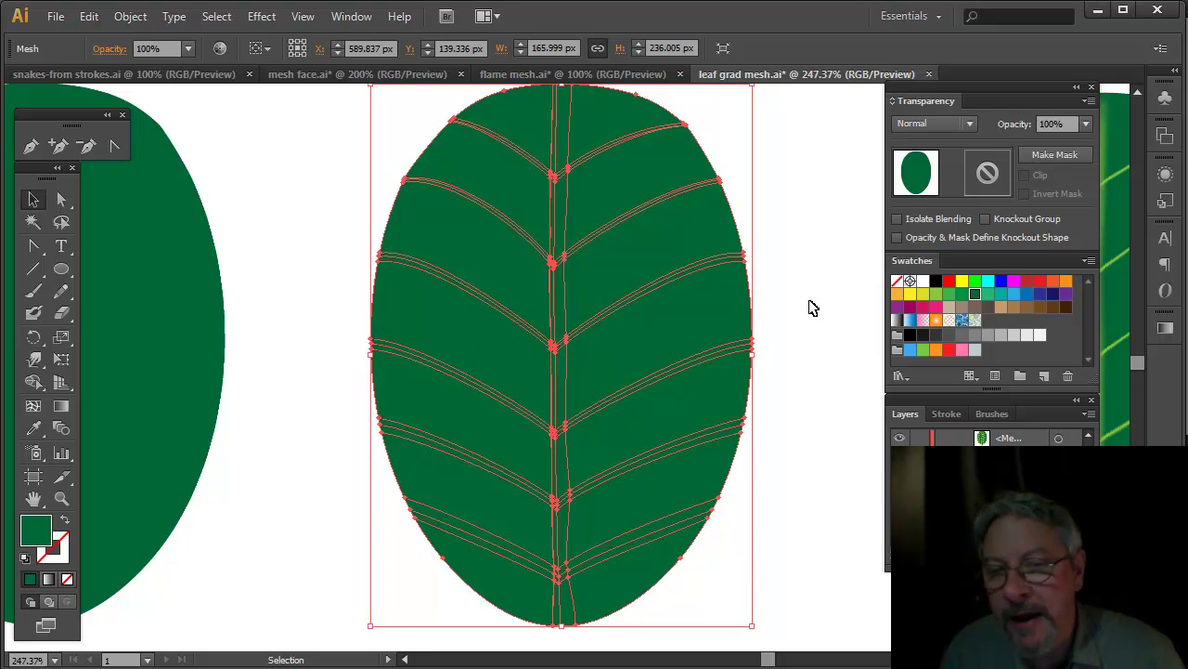
scroll(700, 313, "right", 5)
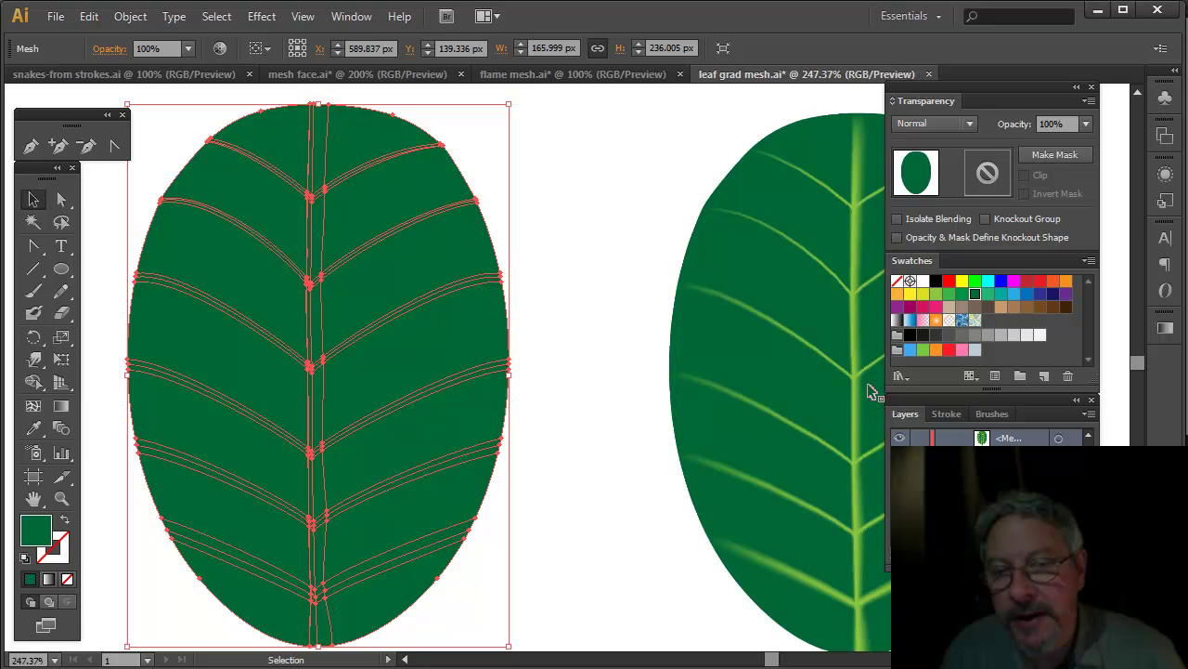
left_click_drag(326, 374, 696, 379)
left_click_drag(270, 398, 340, 398)
Step: Add mesh columns on both sides of the middle oval's midrib and two closely spaced rows below its lowest vein with the Mesh tool
left_click(315, 399)
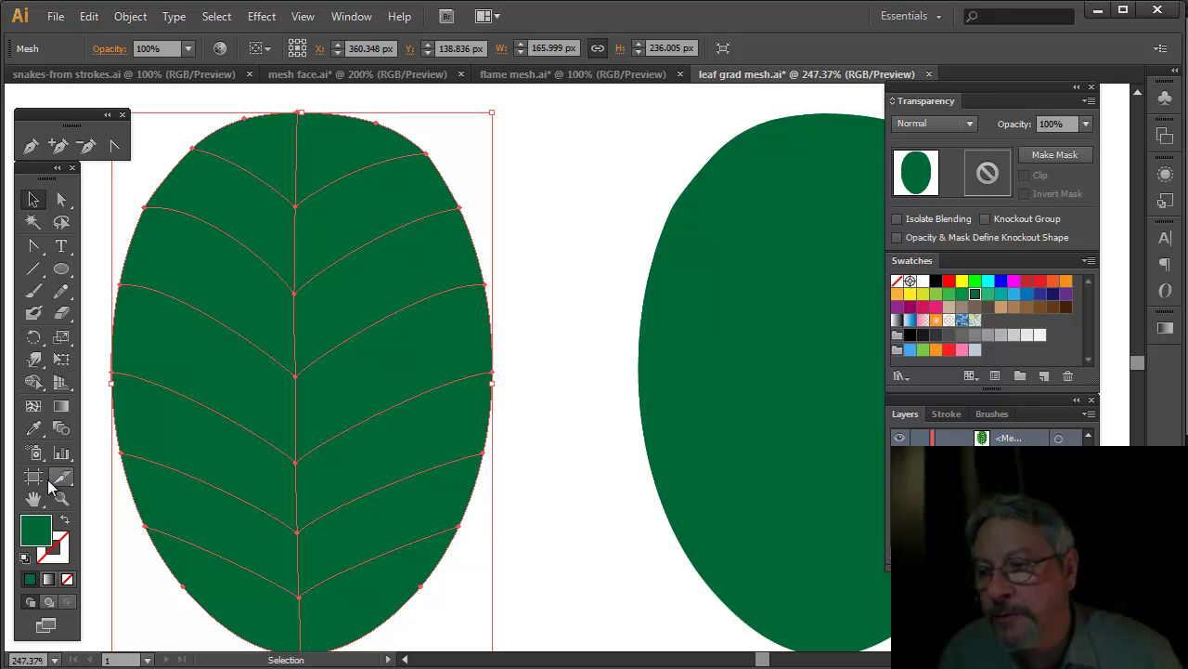
left_click(32, 405)
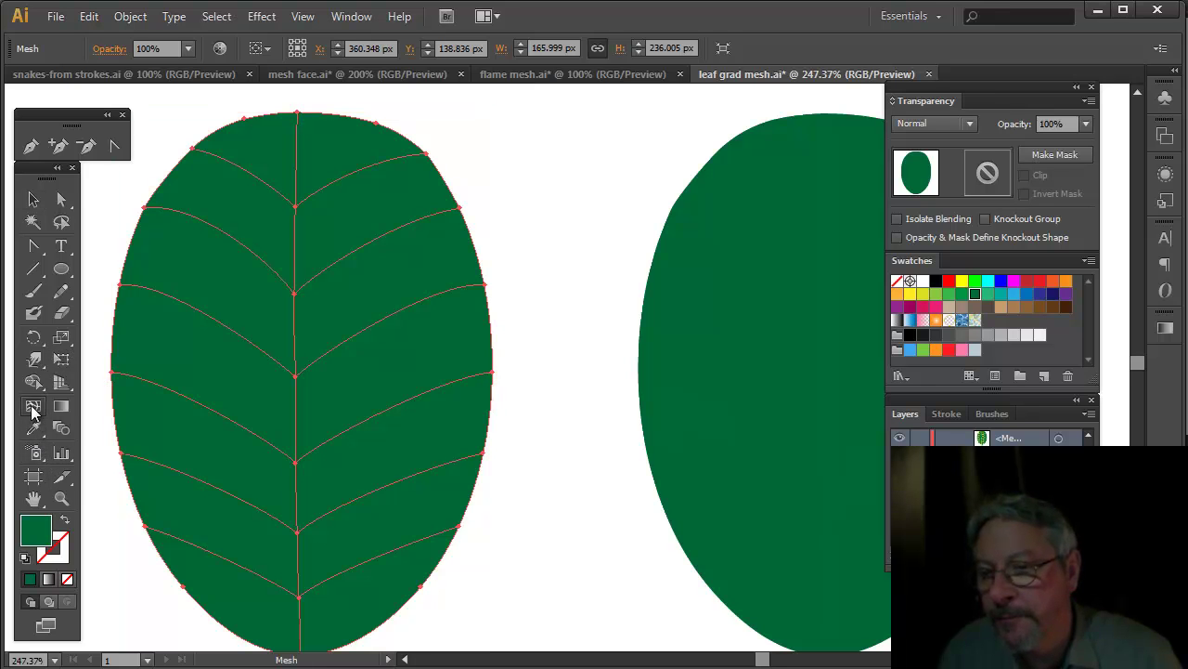
left_click(295, 599)
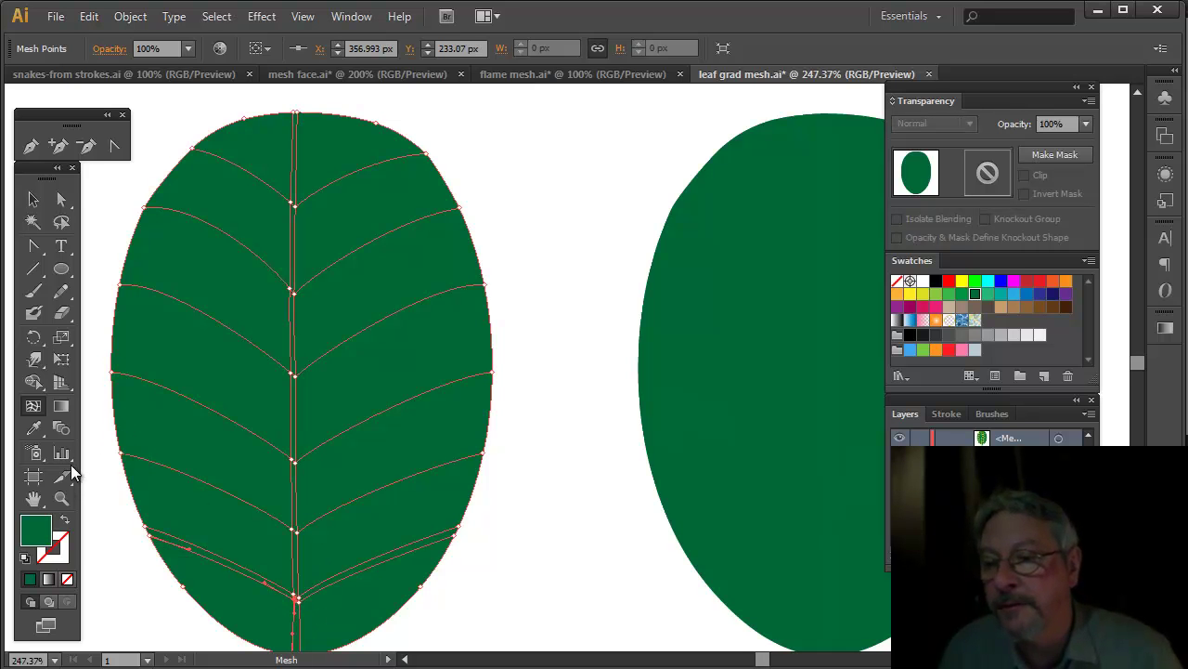
left_click(62, 497)
left_click_drag(268, 559, 344, 624)
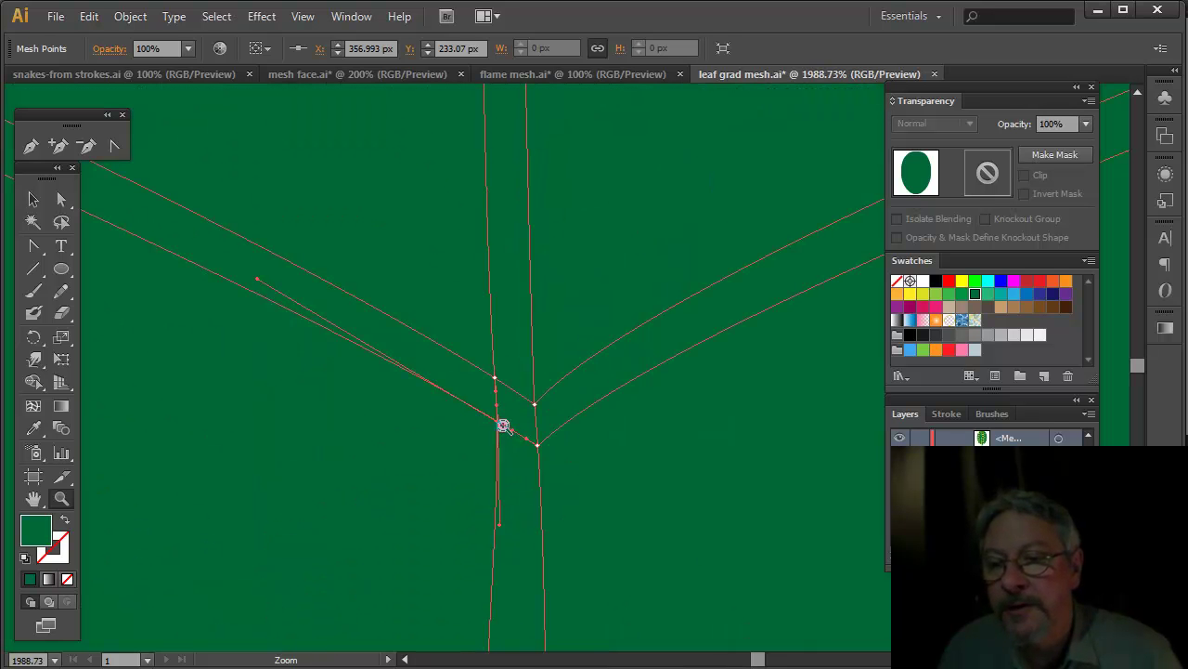
left_click(38, 407)
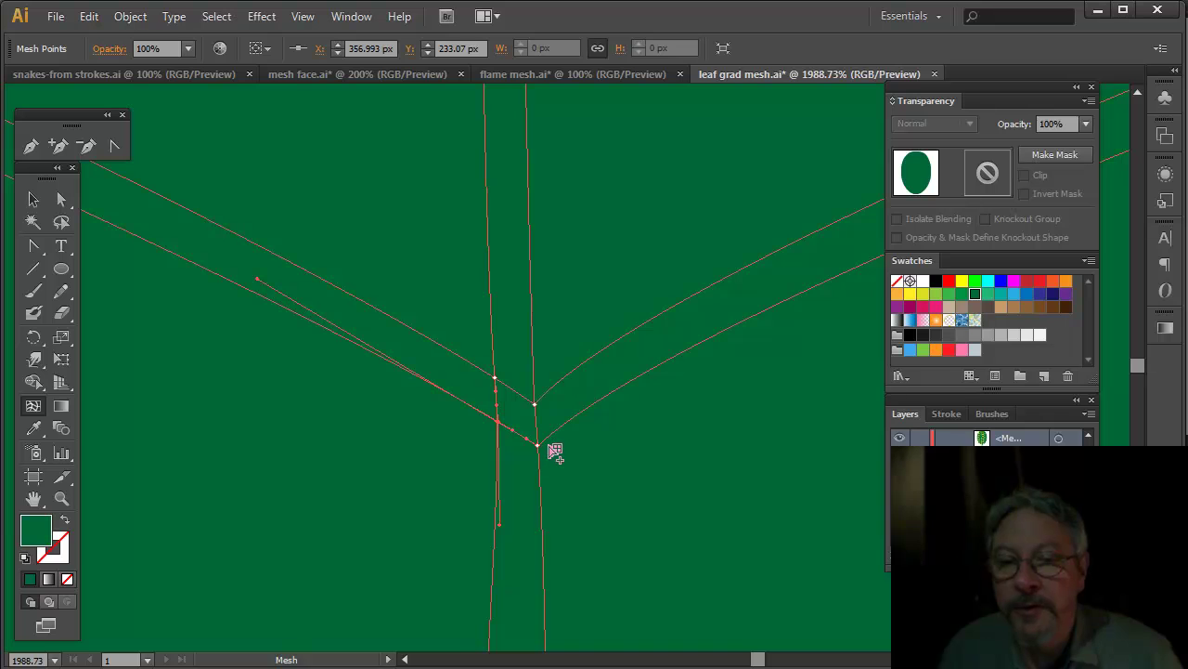
left_click(576, 453)
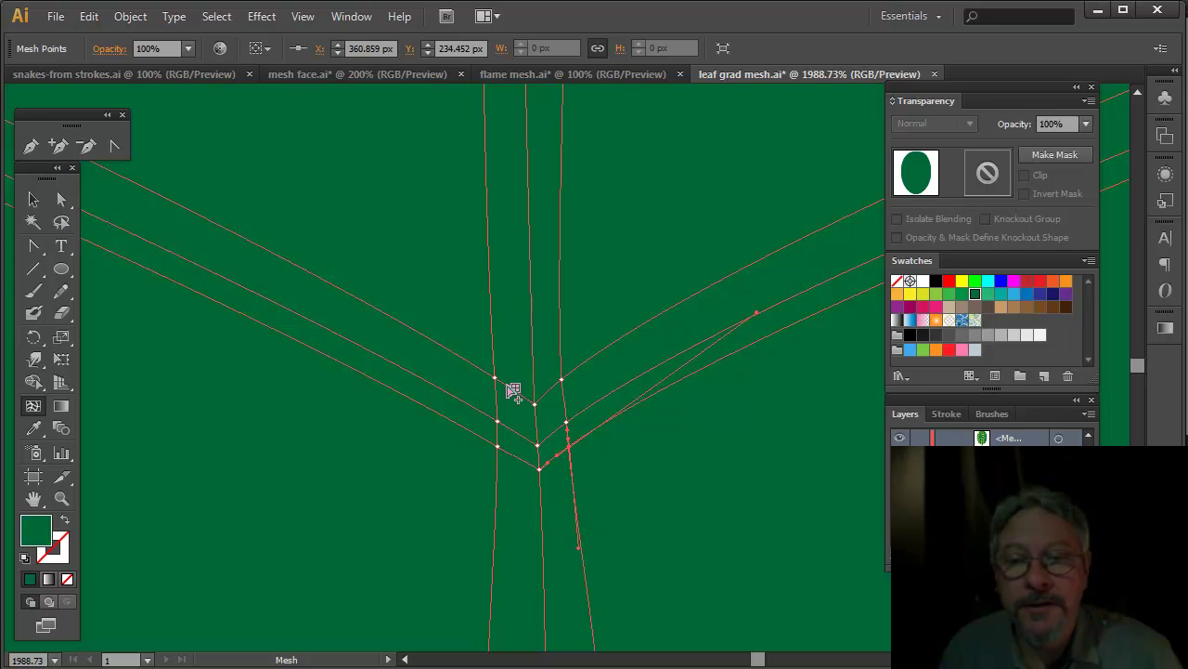
Step: Add mesh rows close above and below each of the next two veins up the middle oval's midrib
left_click_drag(472, 236, 464, 501)
left_click_drag(497, 210, 482, 475)
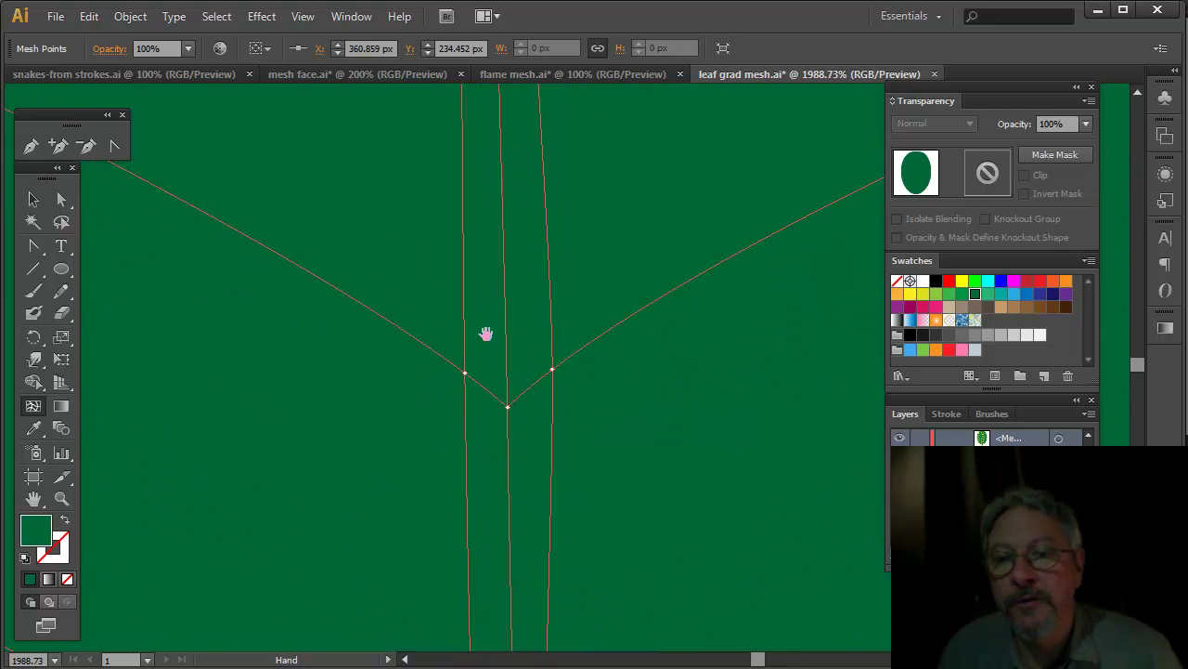
left_click_drag(486, 334, 485, 350)
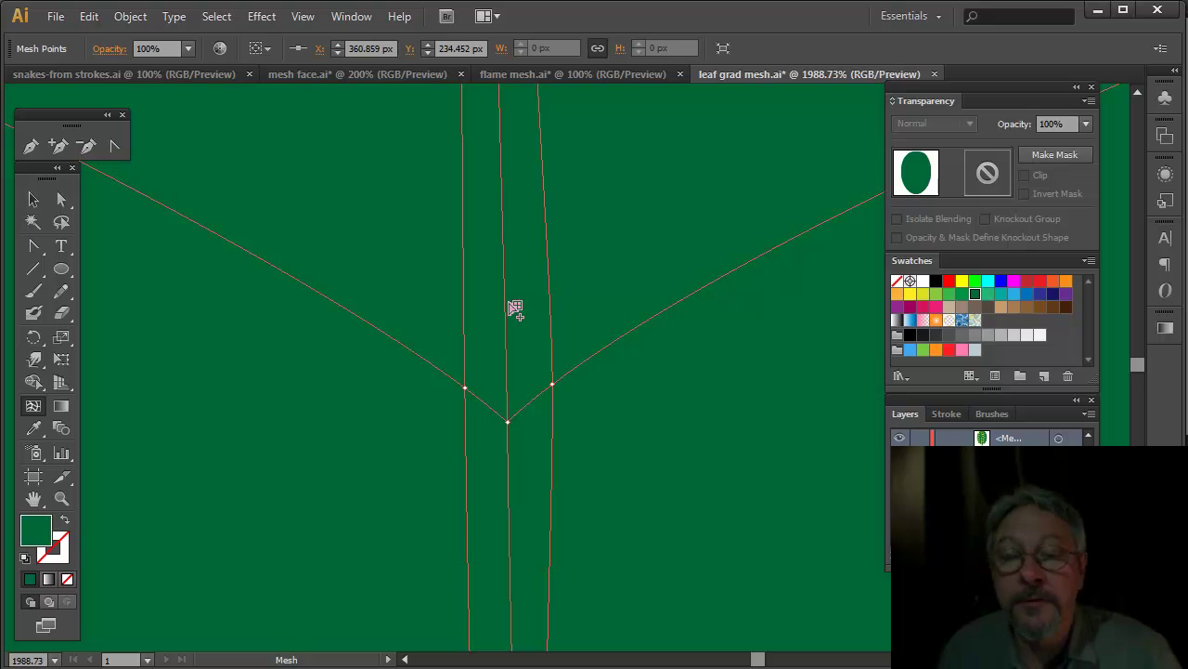
left_click(473, 424)
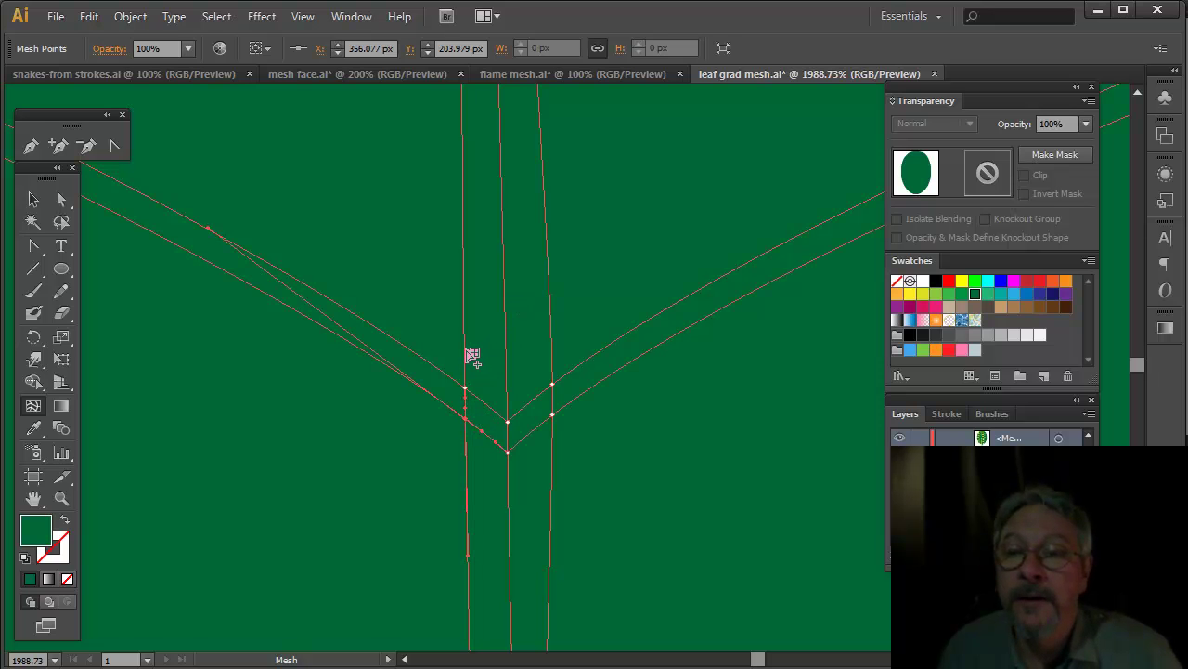
left_click_drag(538, 185, 504, 497)
left_click_drag(517, 253, 517, 390)
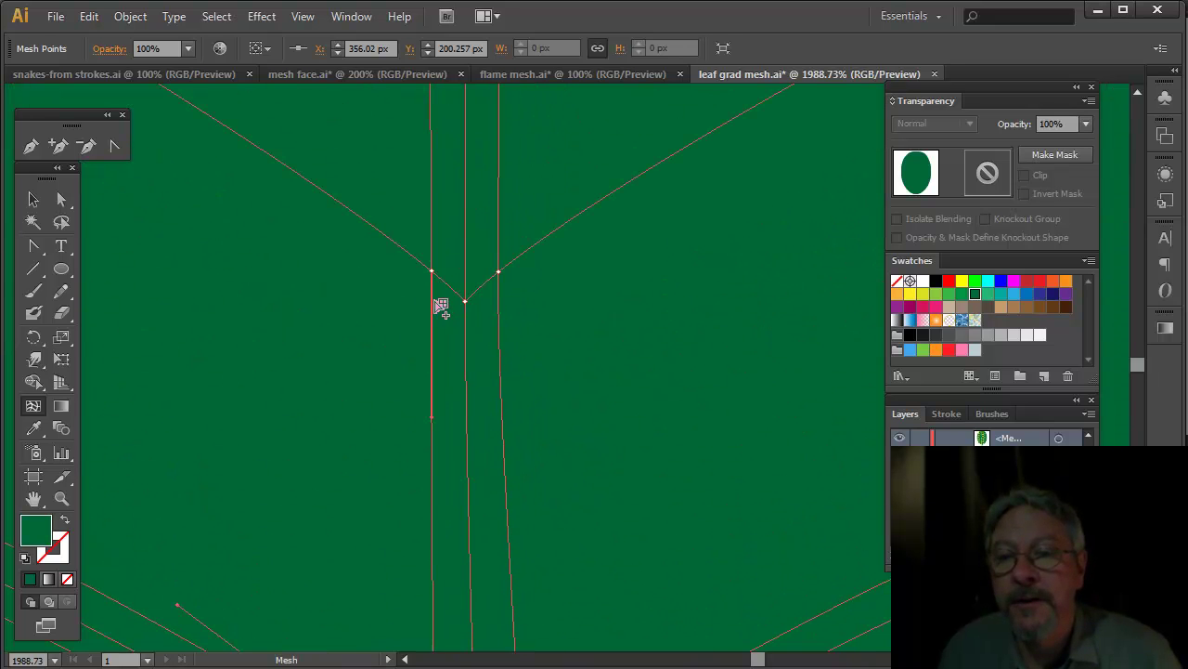
left_click(434, 302)
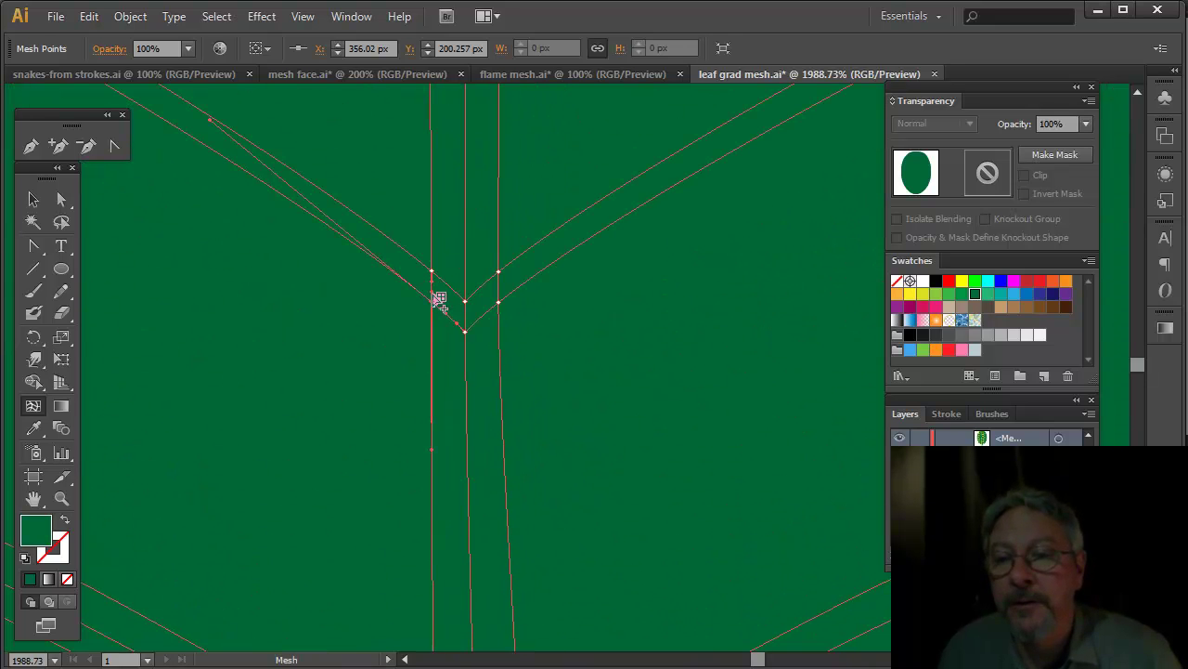
left_click(433, 229)
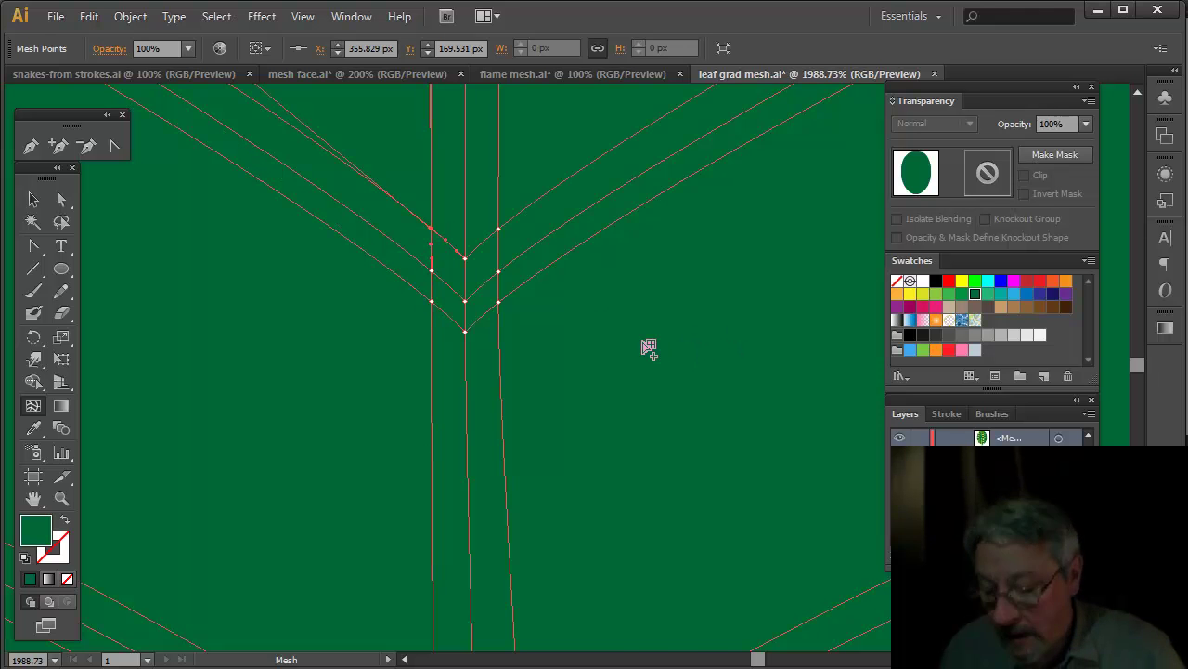
Step: Review the middle oval's added mesh lines against the third oval's complete set of tripled vein and midrib lines
key("ctrl")
scroll(645, 348, "down", 6)
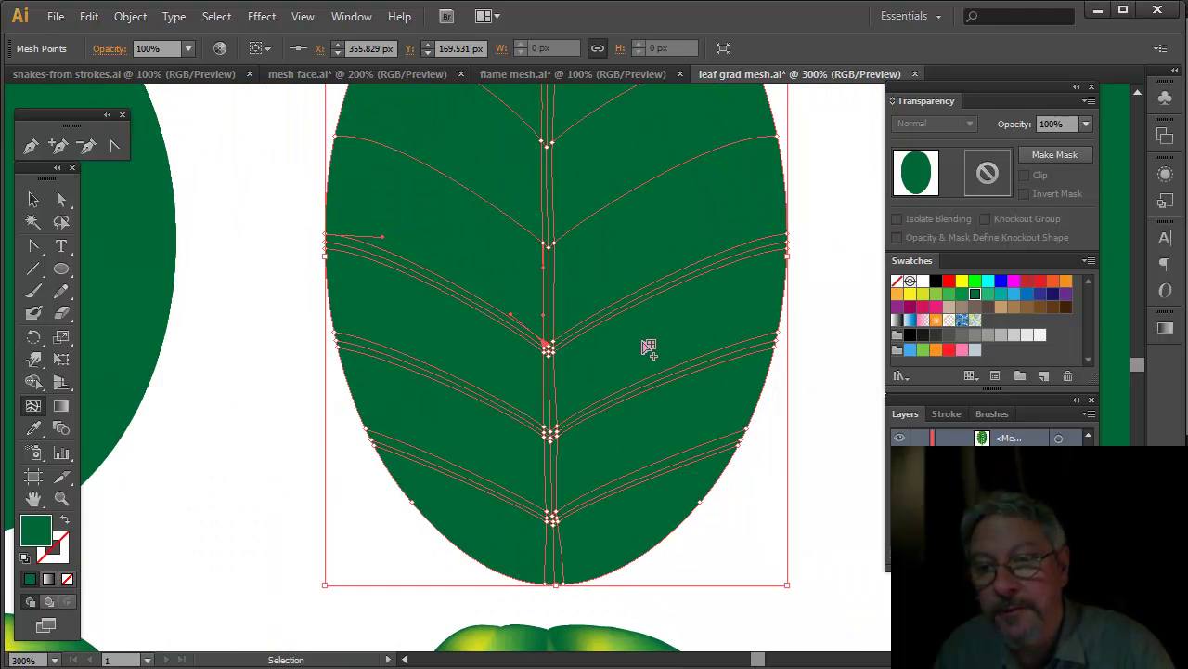
left_click_drag(642, 342, 57, 191)
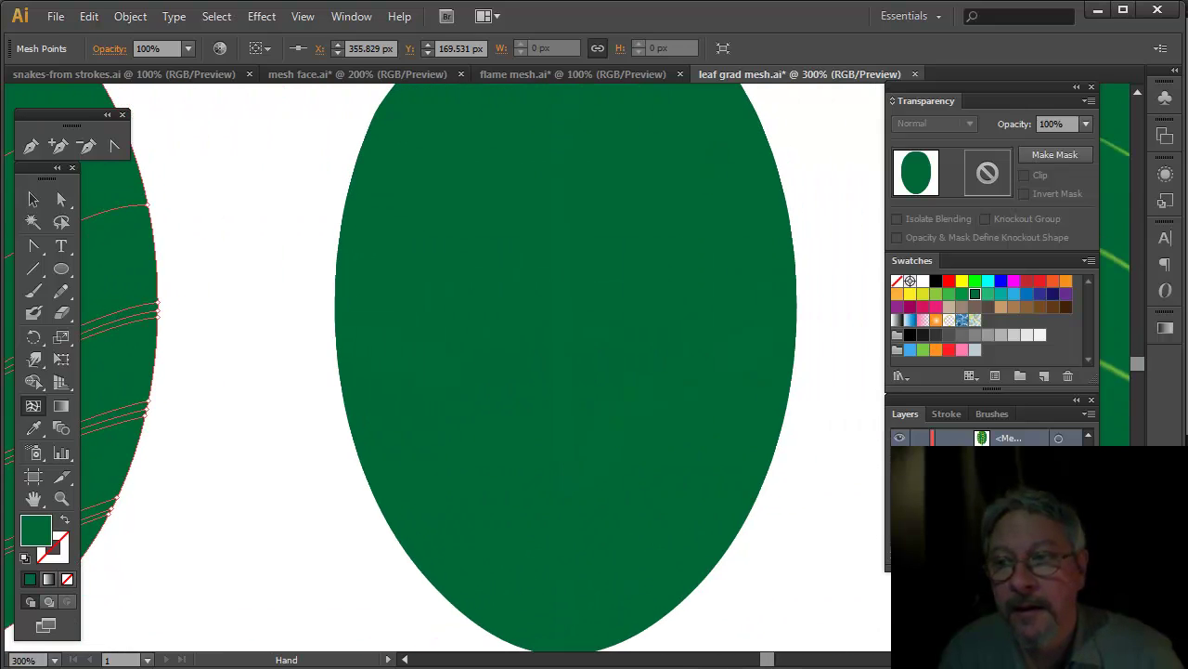
left_click(33, 198)
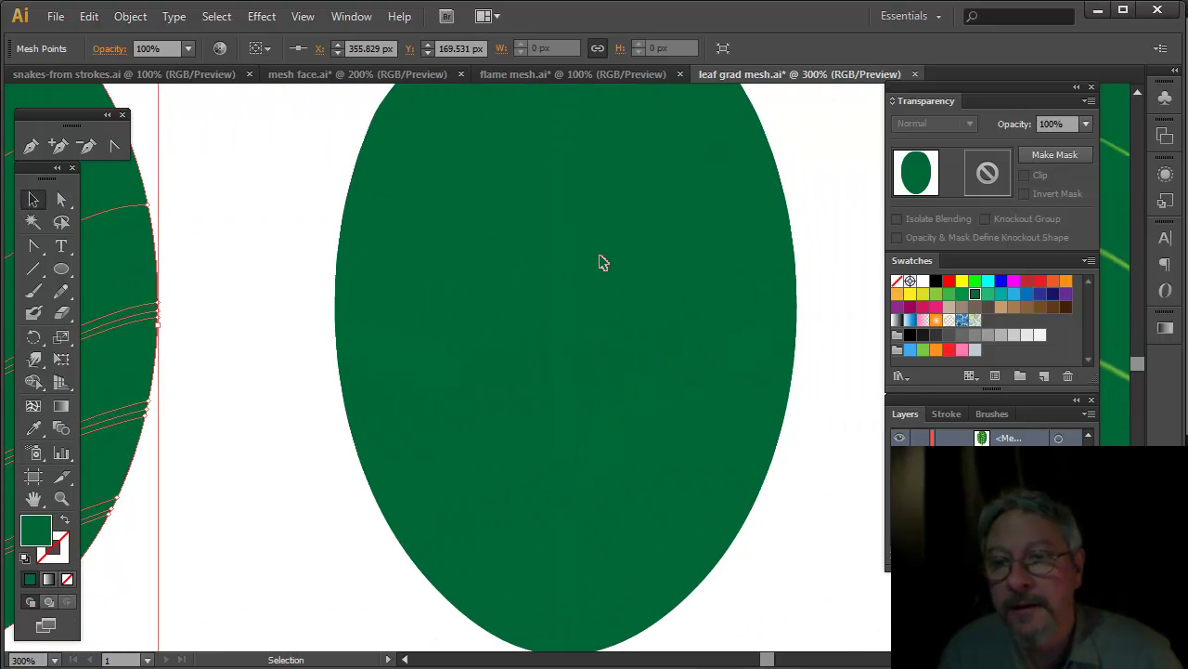
left_click(600, 257)
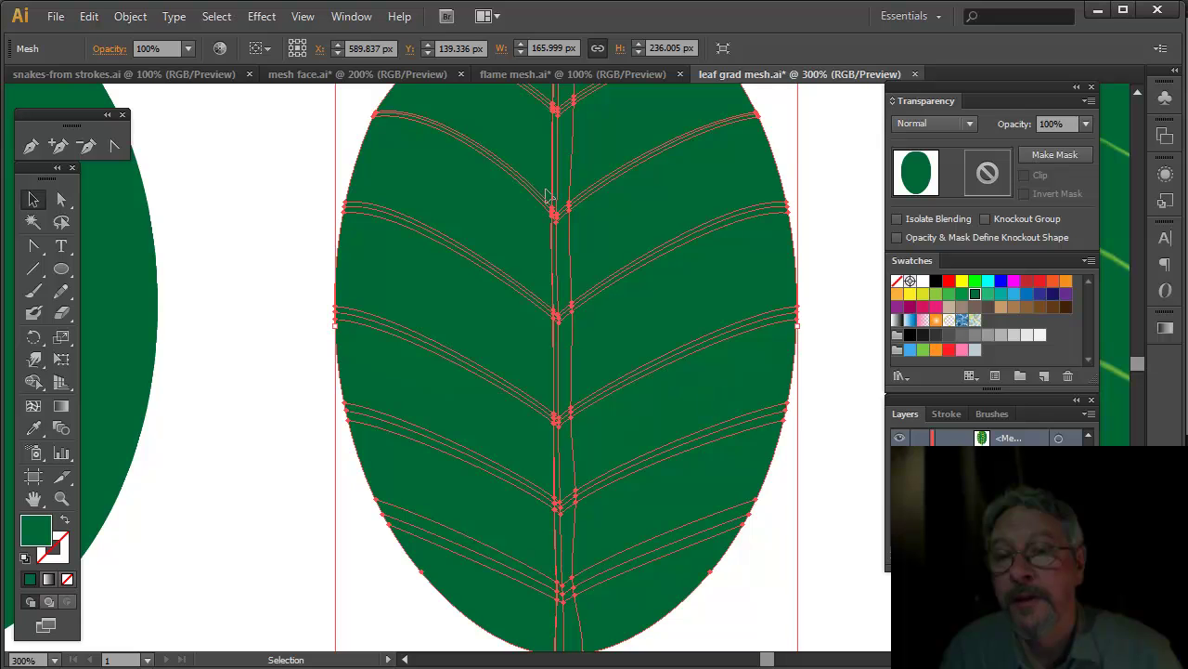
left_click_drag(164, 359, 412, 371)
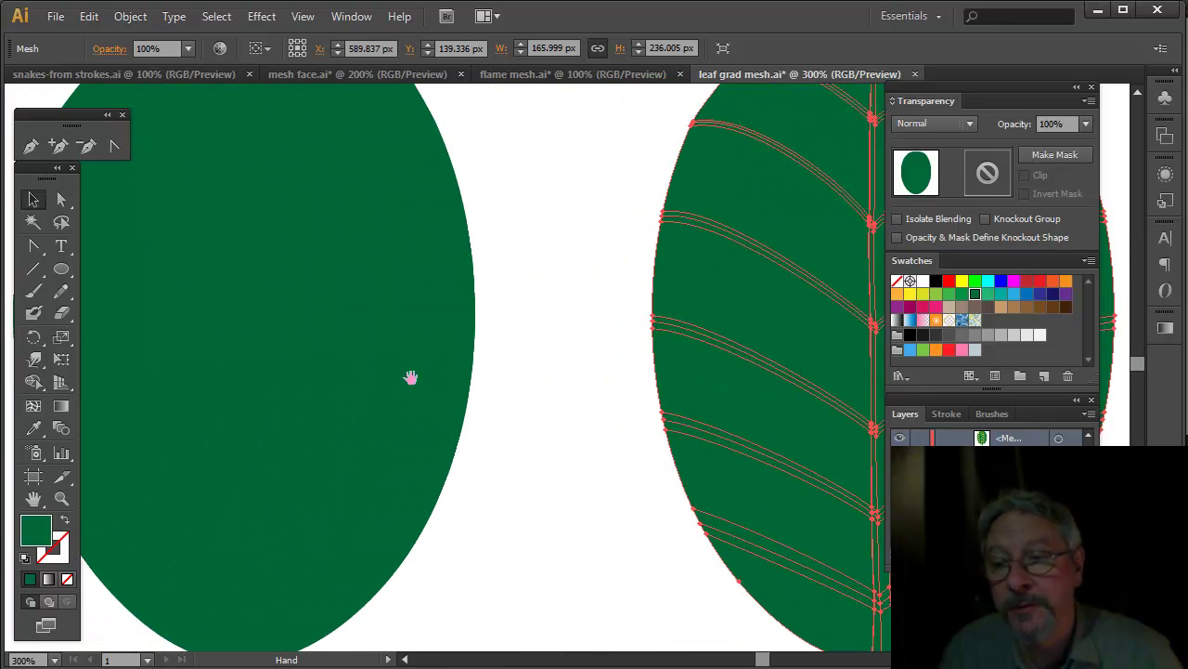
left_click(284, 411)
left_click_drag(677, 324, 123, 311)
left_click(349, 330)
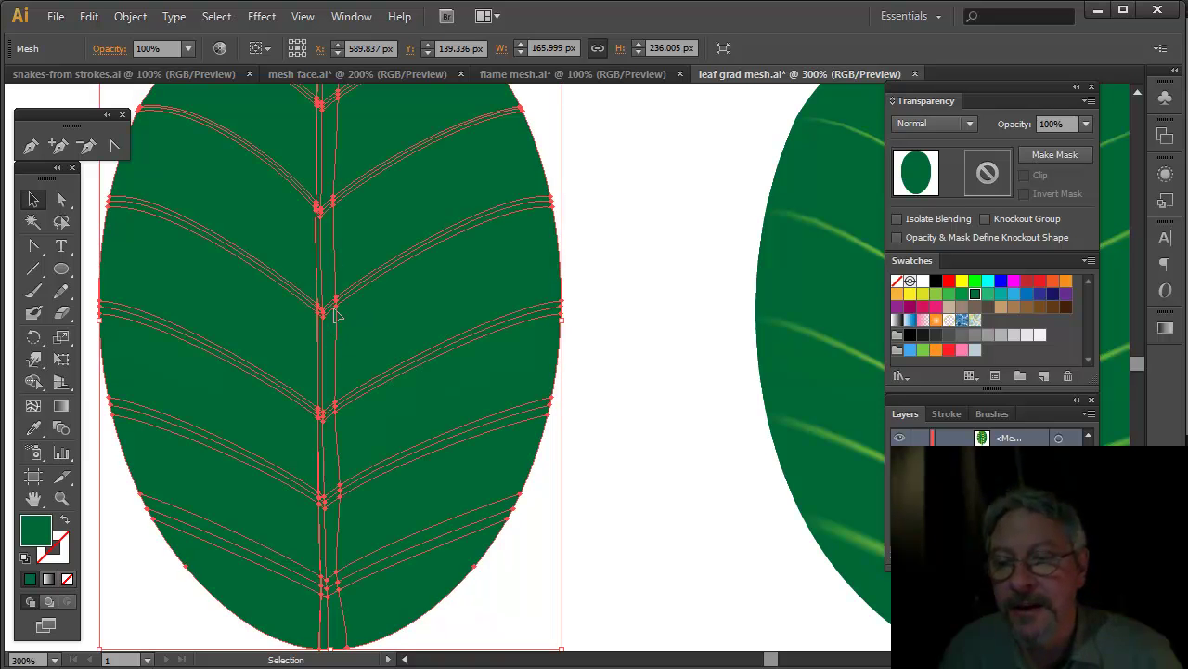
left_click_drag(532, 283, 366, 233)
left_click_drag(735, 395, 977, 403)
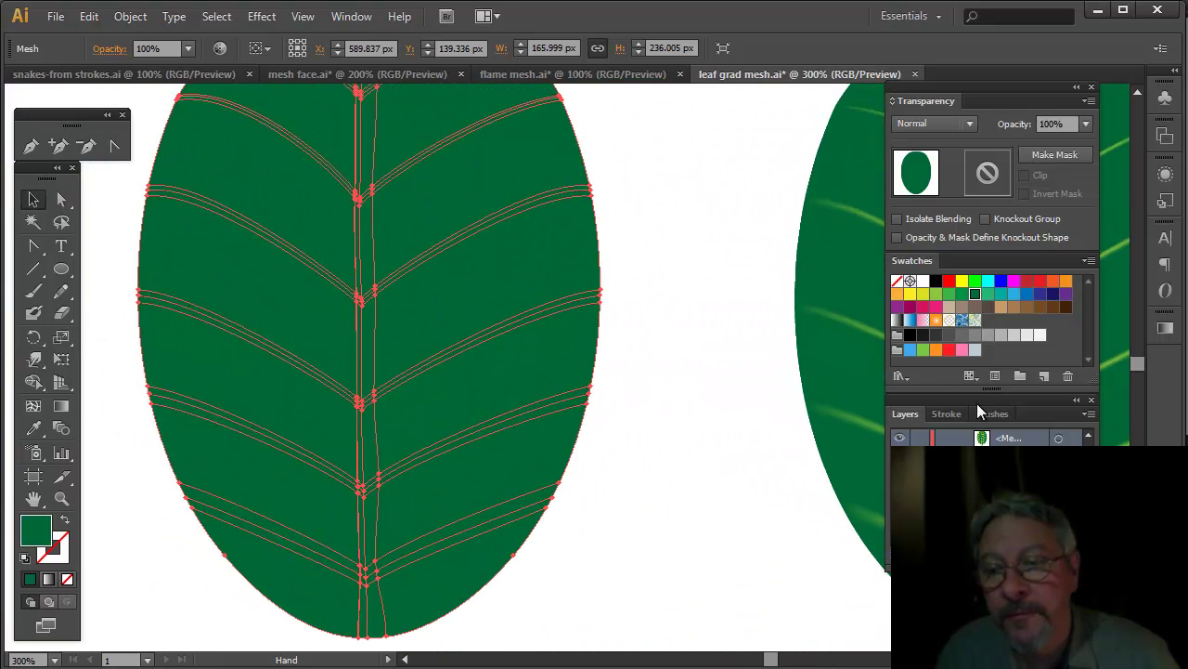
Step: Recolour the mesh points at the third oval's lowest vein junction and at the base of its midrib with a lighter green swatch
left_click(62, 498)
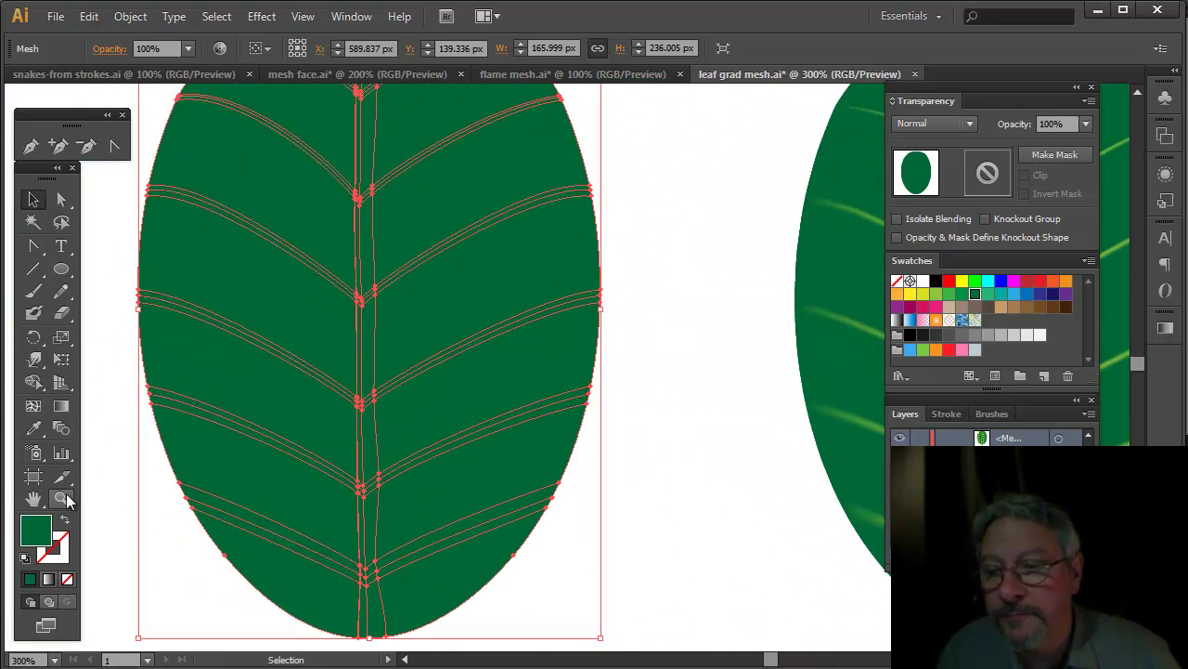
left_click_drag(244, 467, 419, 643)
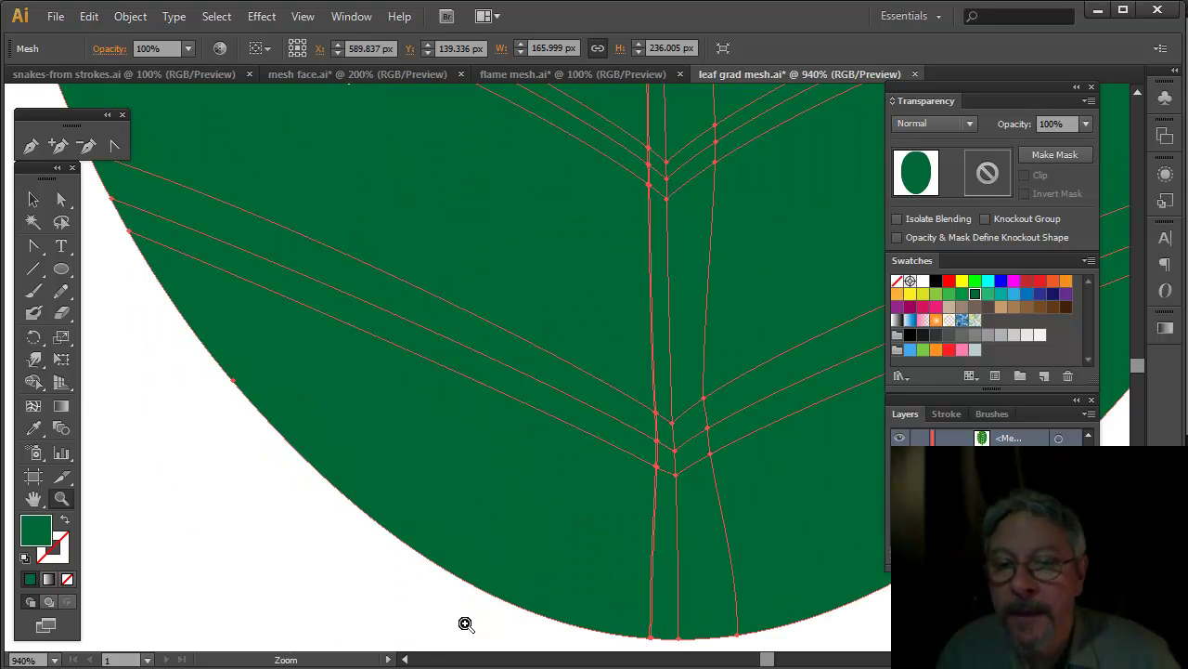
left_click(61, 199)
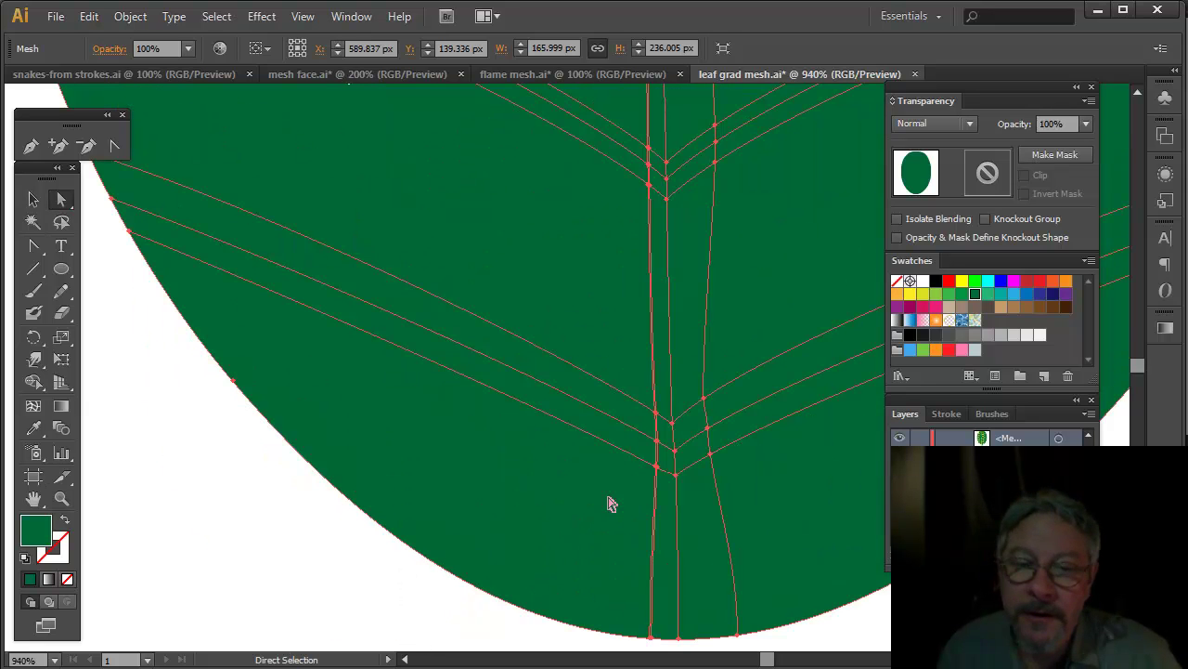
left_click(677, 474)
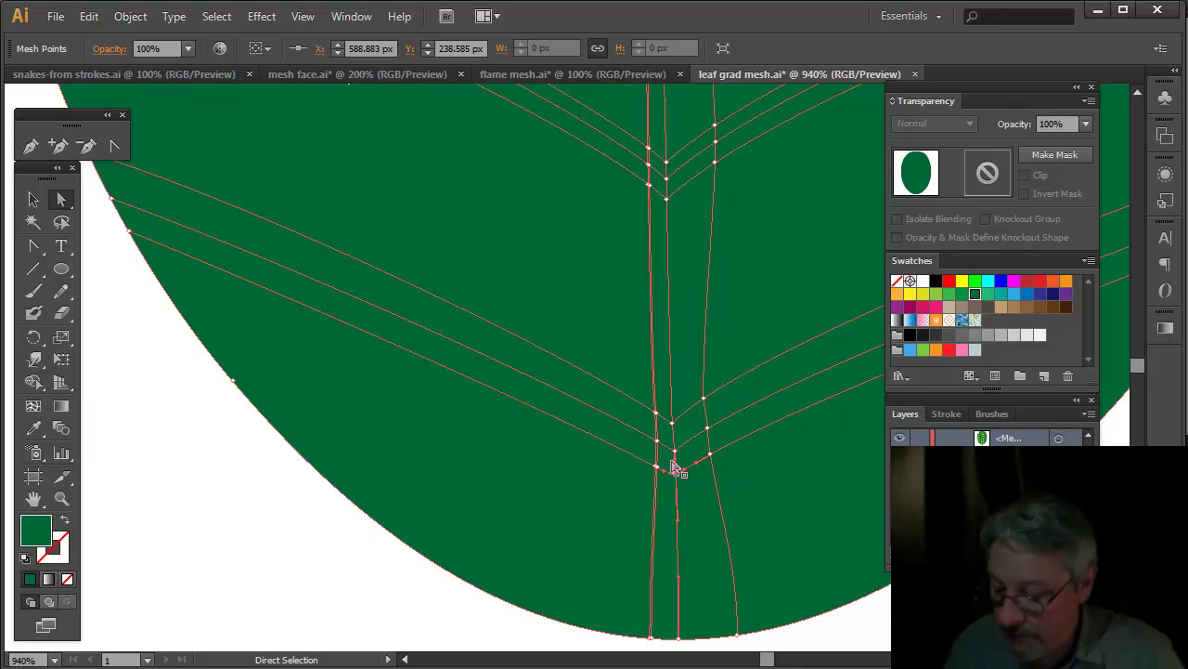
left_click(675, 422, "shift")
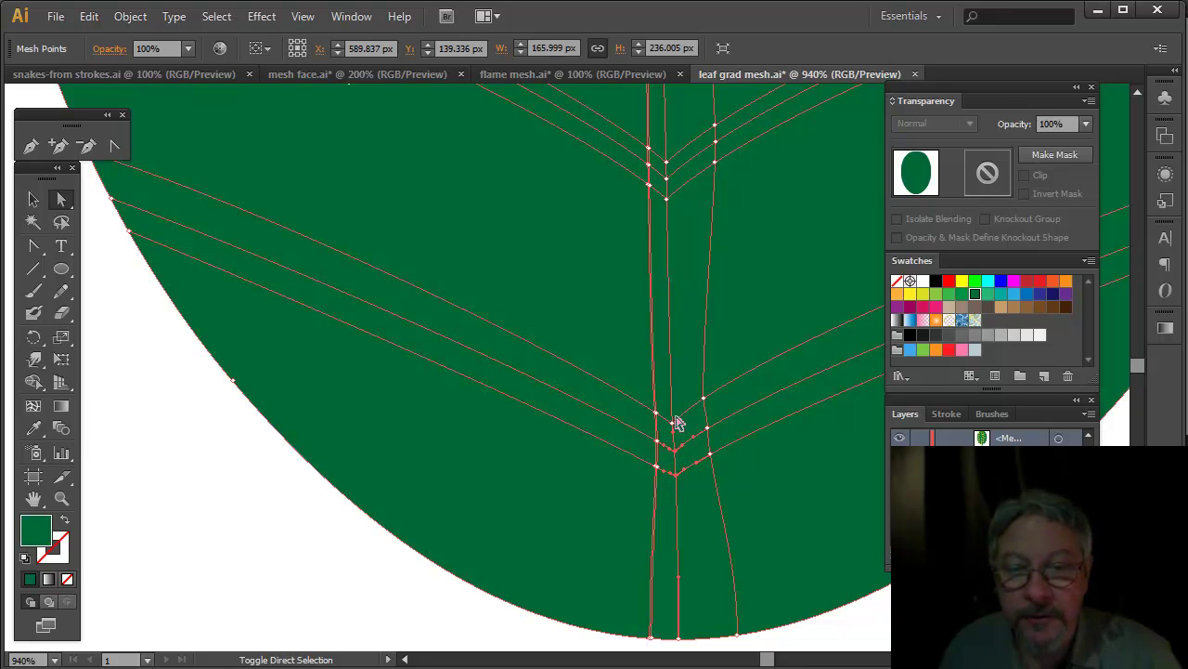
left_click(657, 444, "shift")
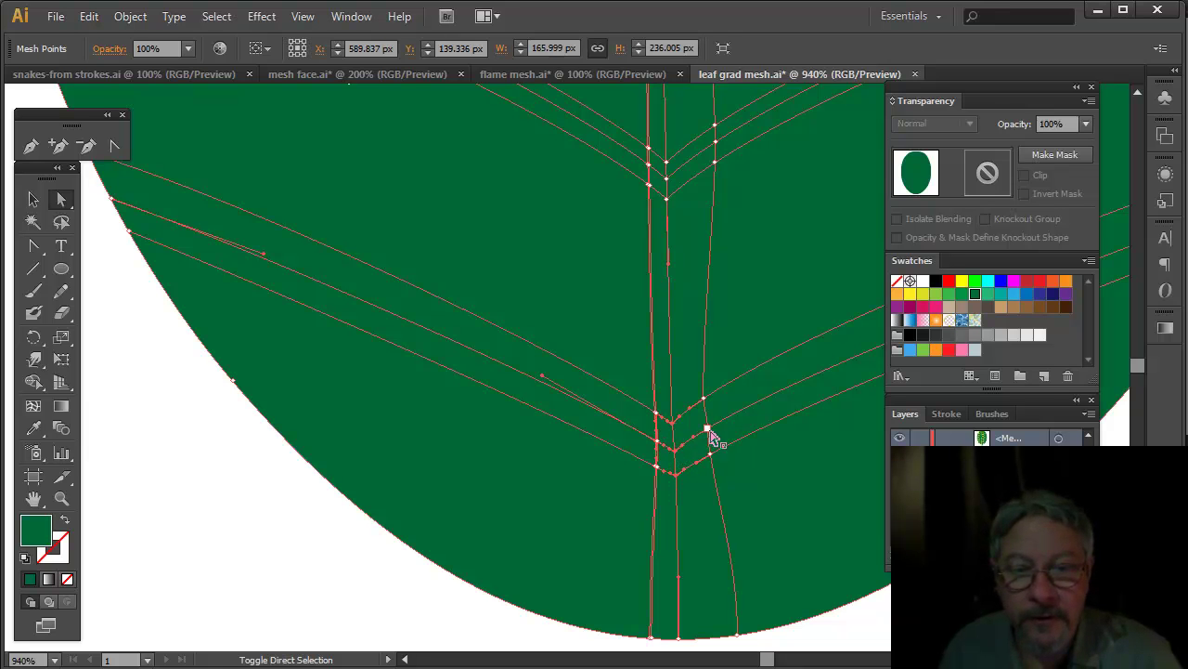
left_click(708, 428, "shift")
left_click(676, 475, "shift")
left_click(675, 478, "shift")
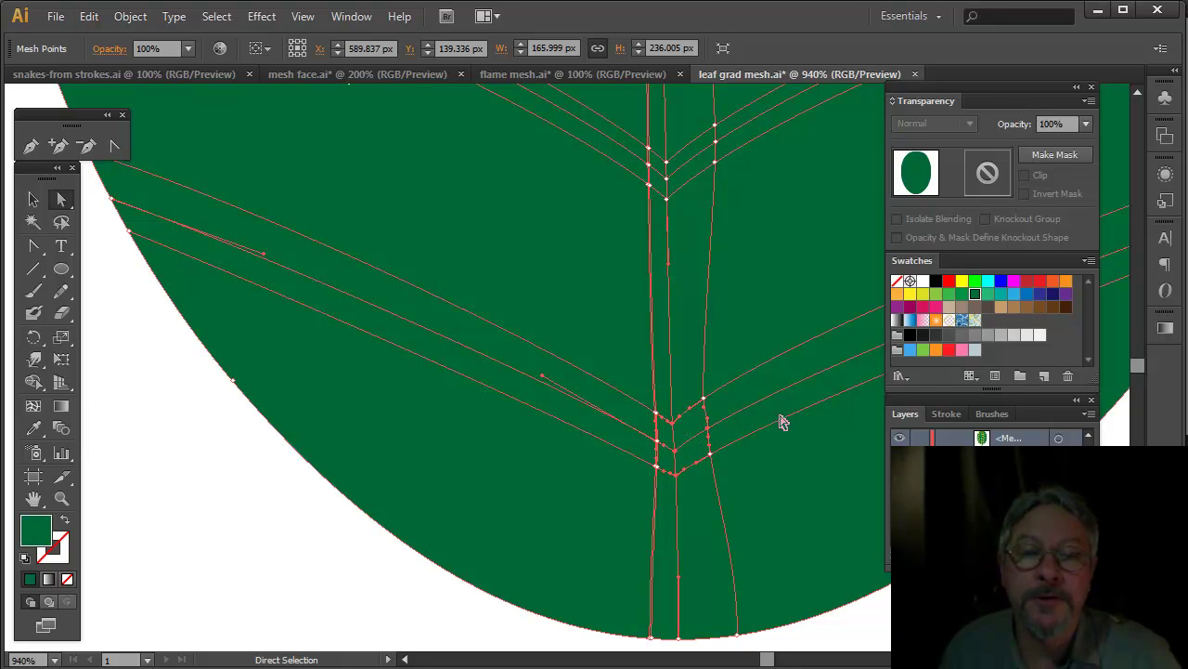
left_click(963, 295)
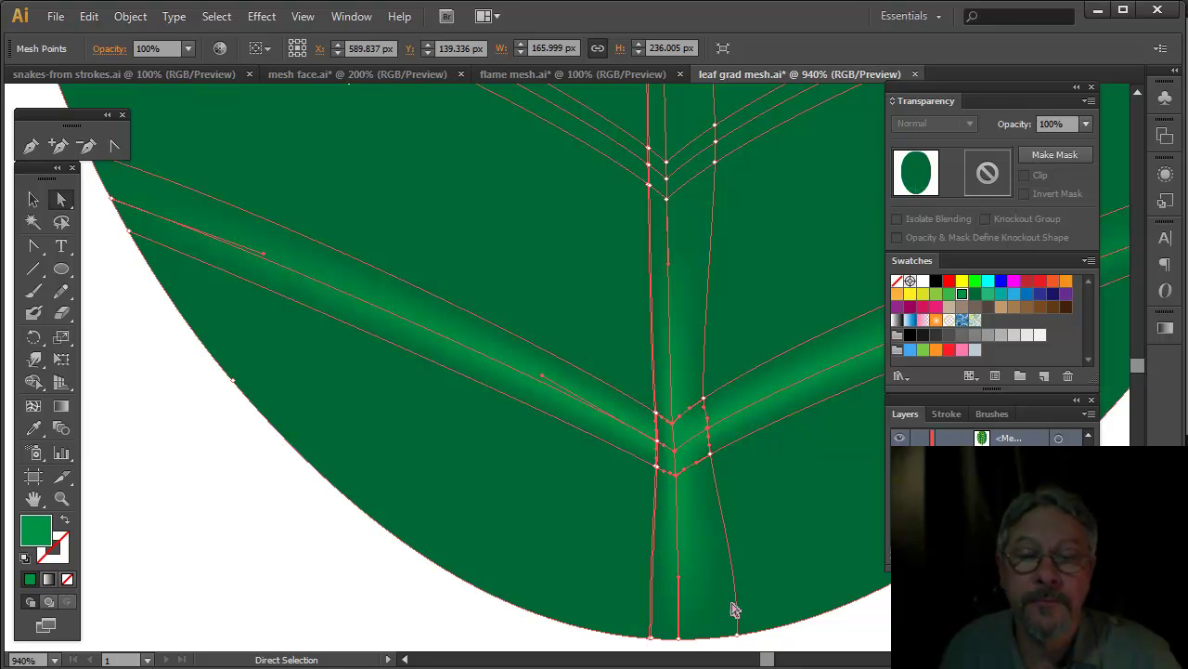
left_click(679, 639)
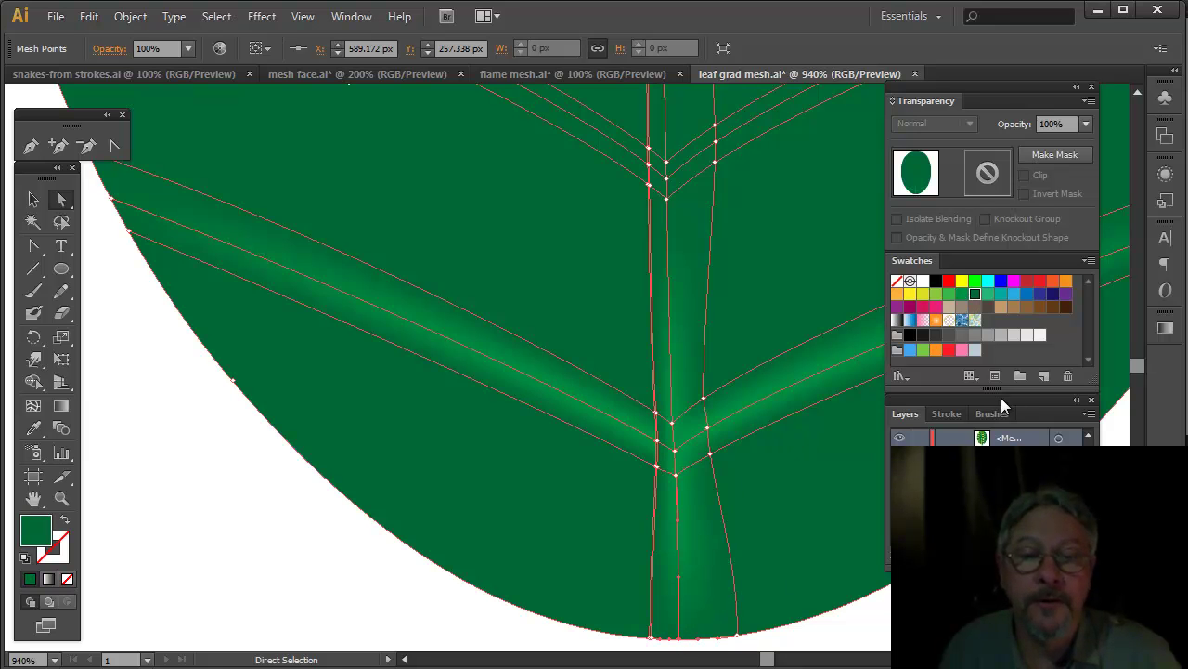
left_click(963, 296)
Step: Remove the duplicate mesh column just left of the midrib and the lowest vein's middle mesh row with the Mesh tool
left_click(664, 449)
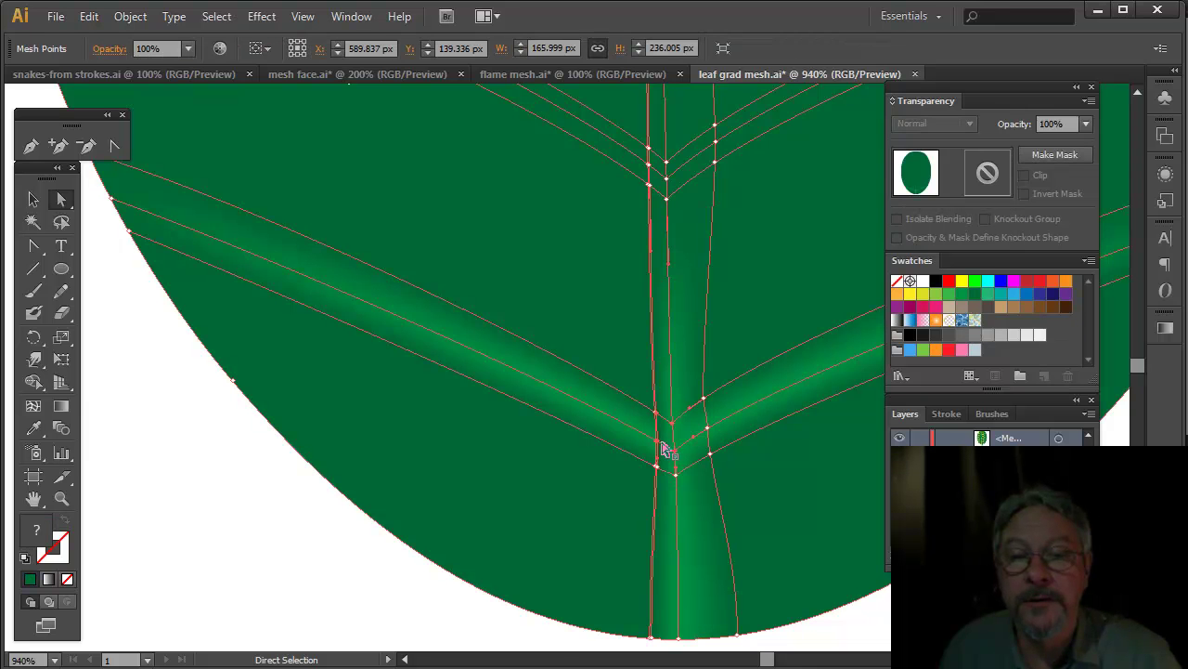
left_click(673, 452)
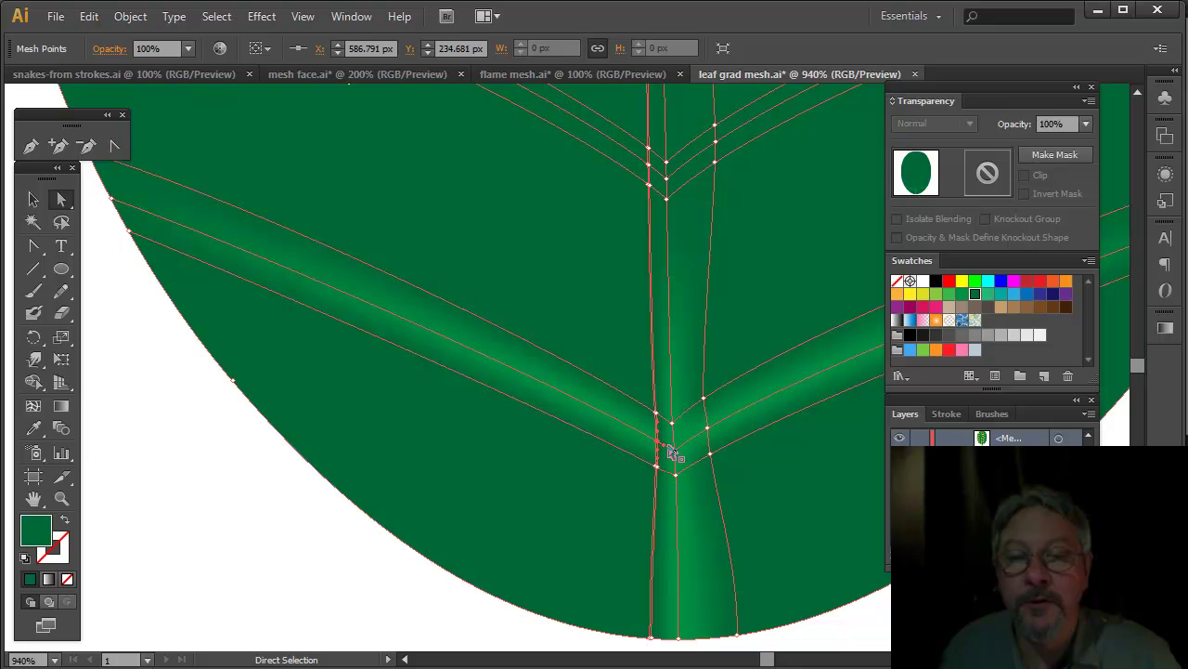
left_click(62, 498)
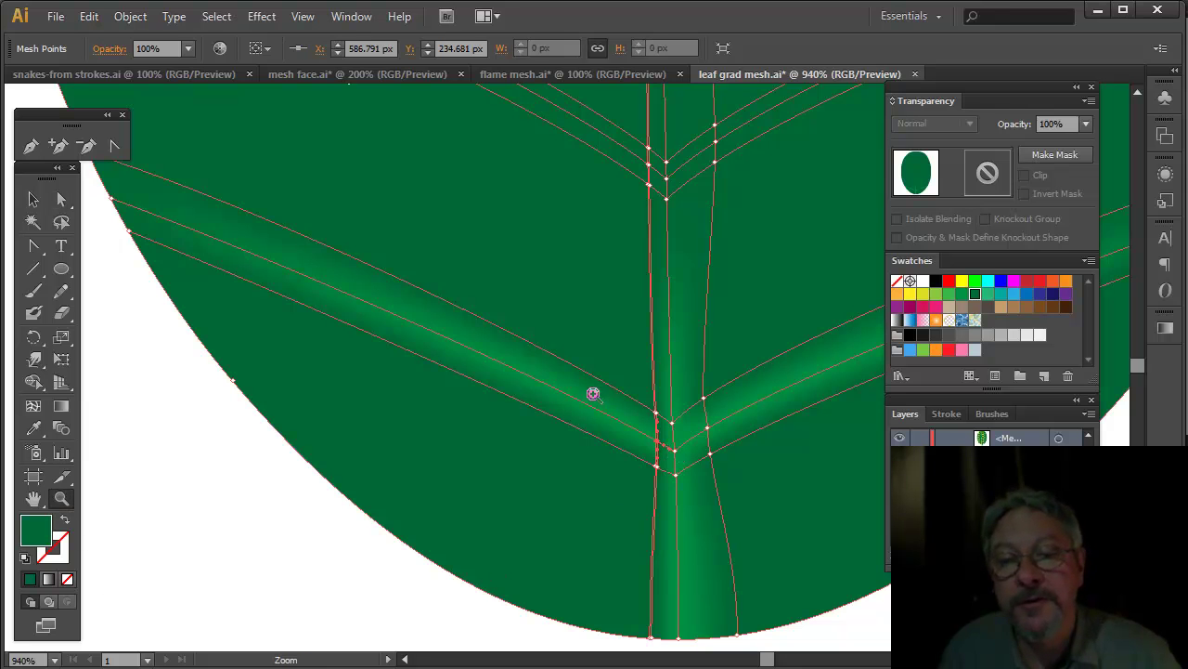
left_click_drag(592, 396, 723, 504)
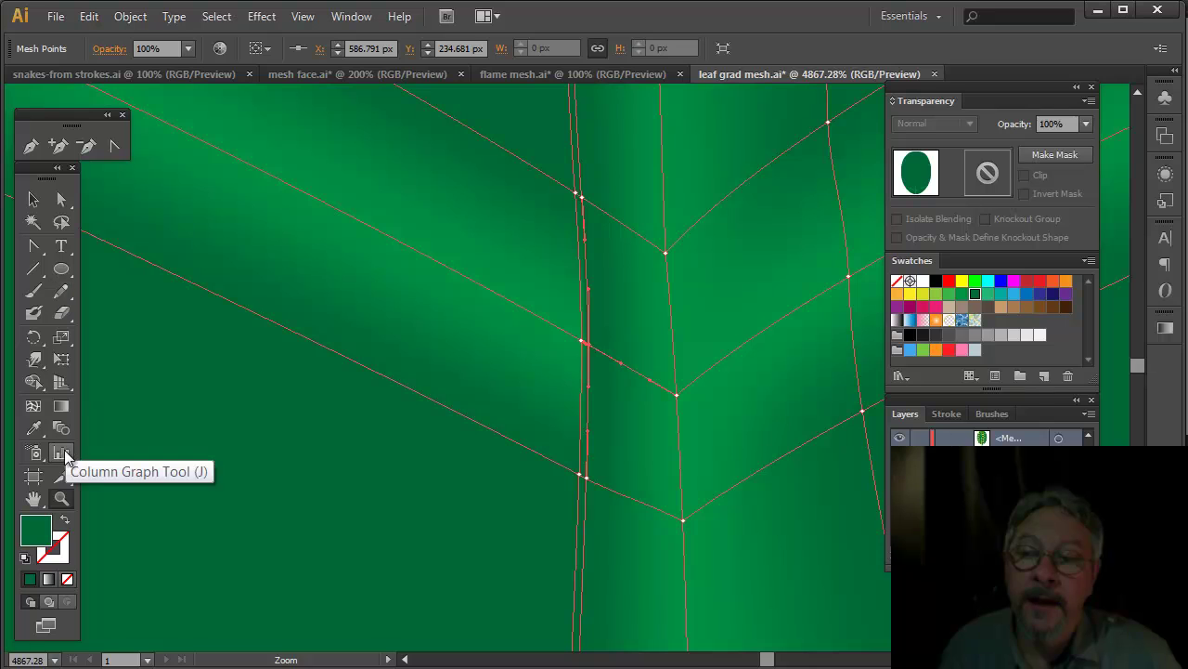
left_click(33, 406)
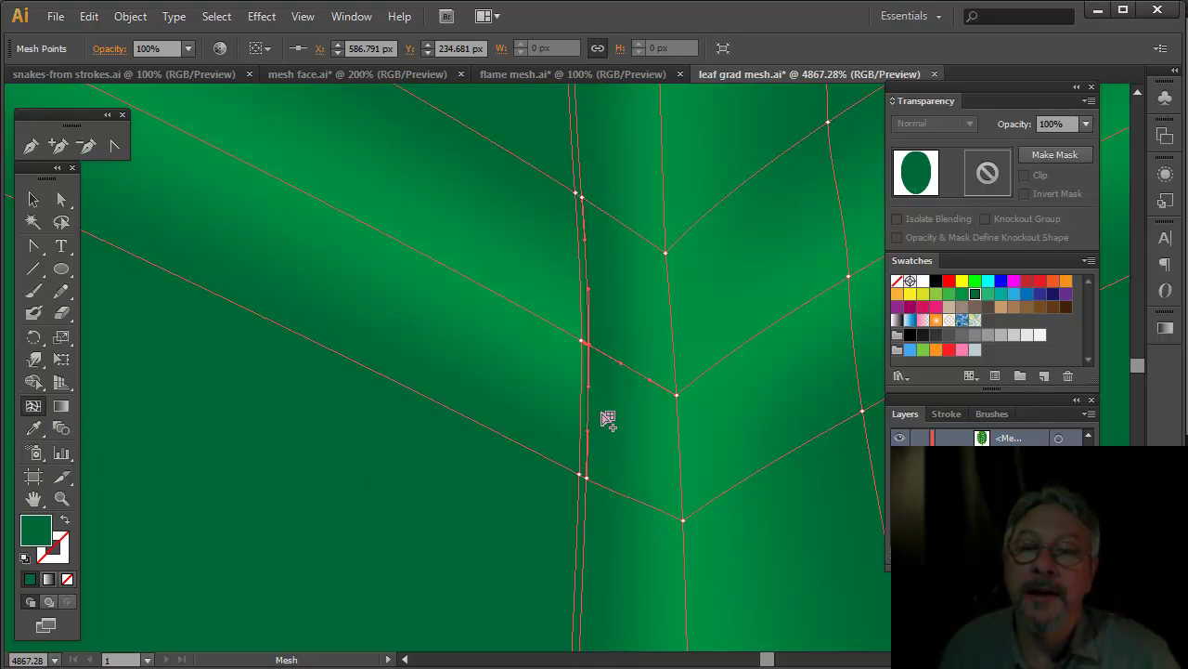
left_click(595, 347, "alt")
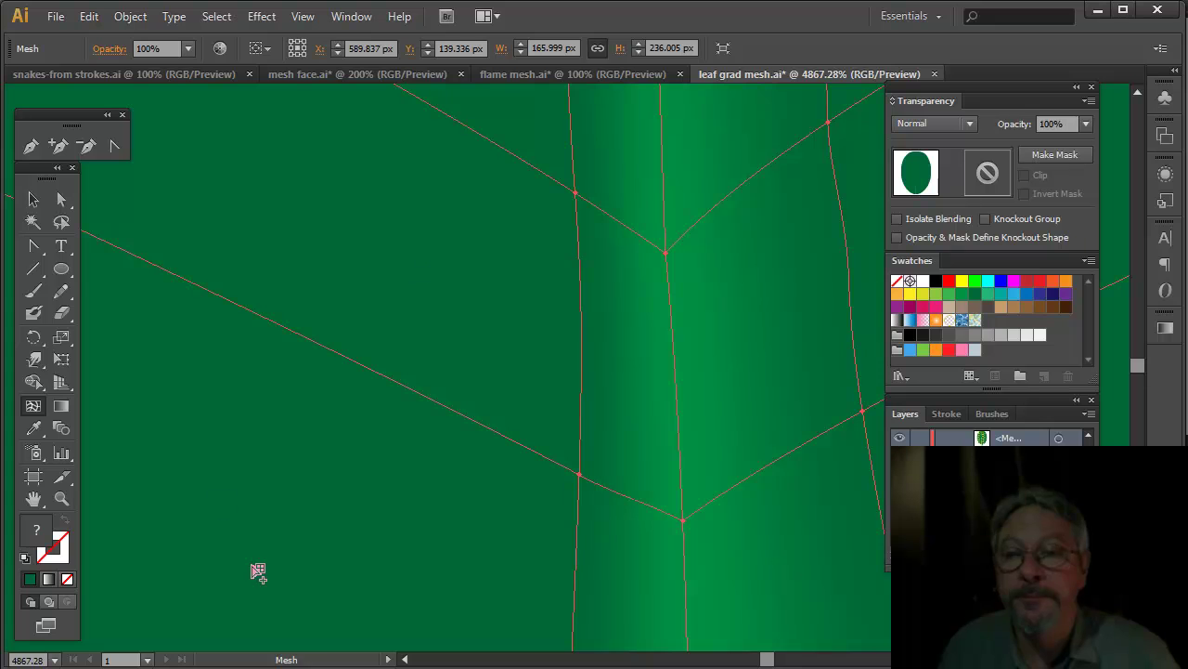
Step: Add a new mesh row between the two remaining lines of the lowest vein, crossing at the column left of the midrib
key("ctrl+minus")
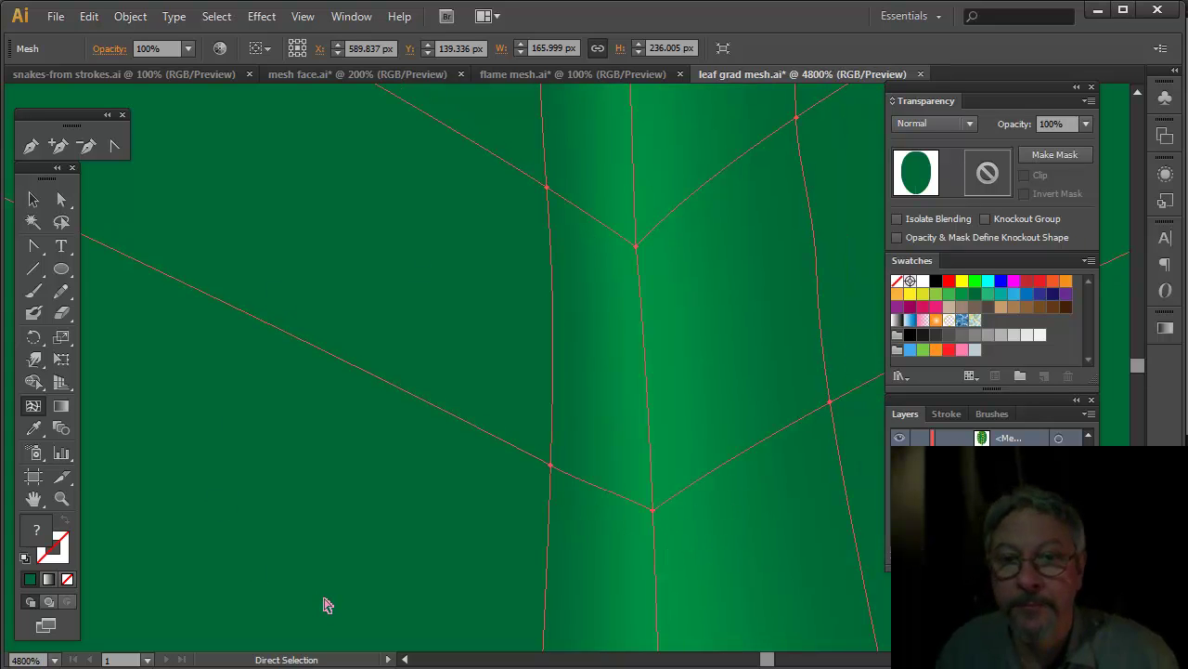
key("ctrl+minus")
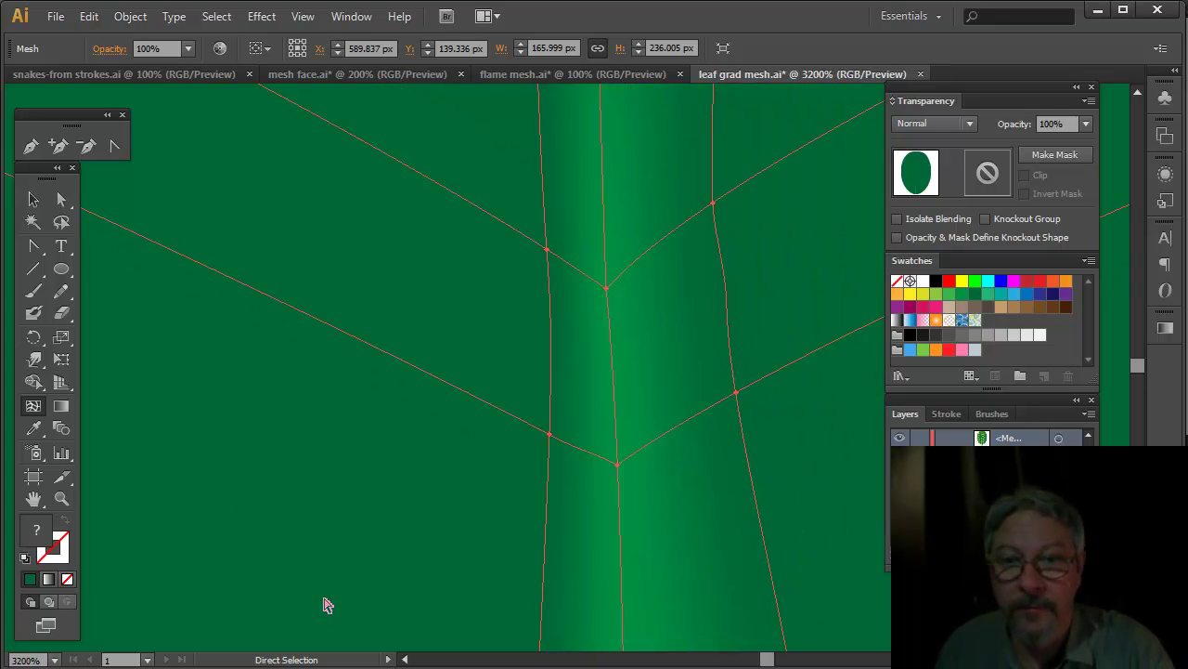
key("ctrl+minus")
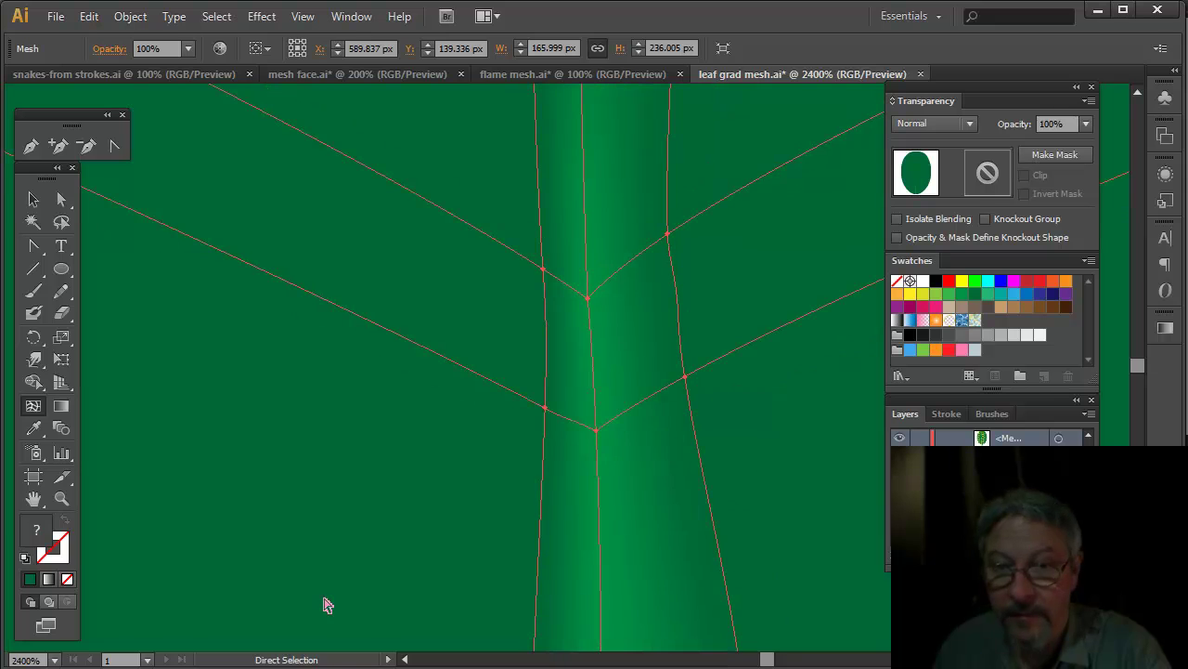
left_click(33, 408)
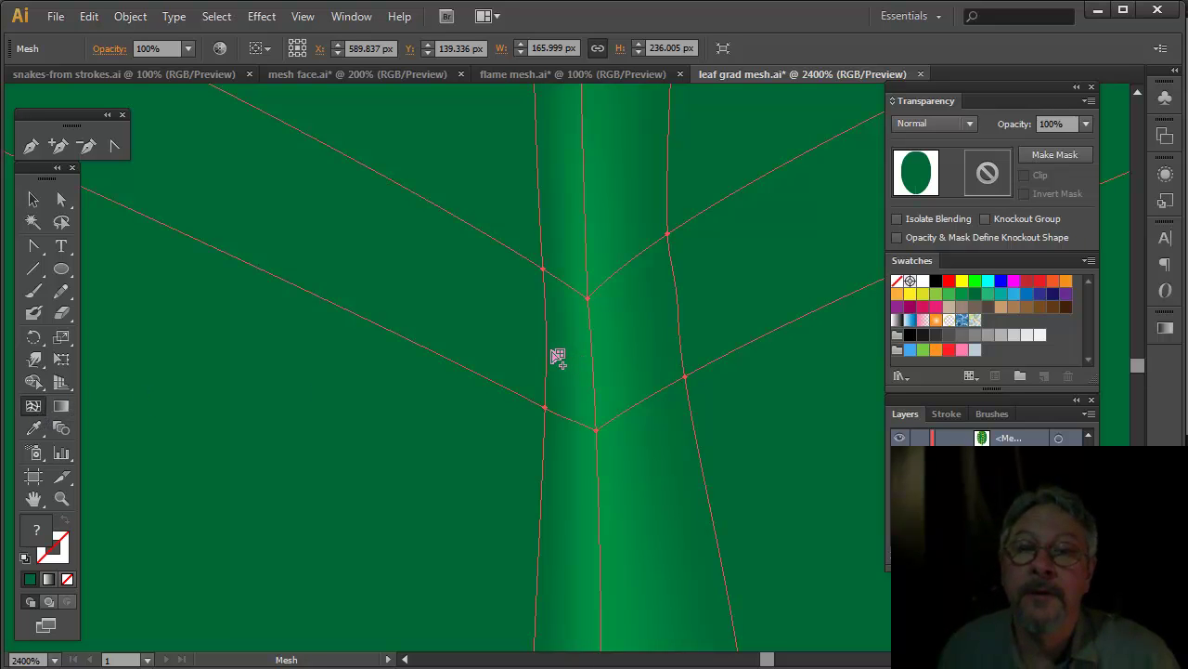
scroll(557, 358, "down", 3)
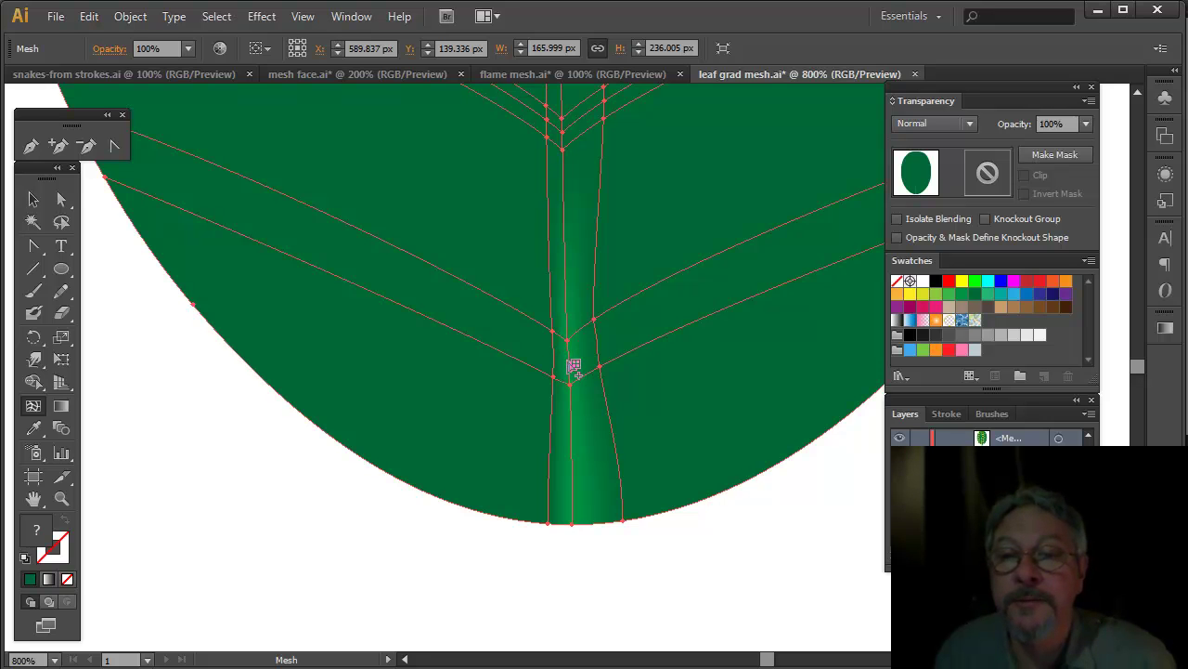
left_click(555, 353)
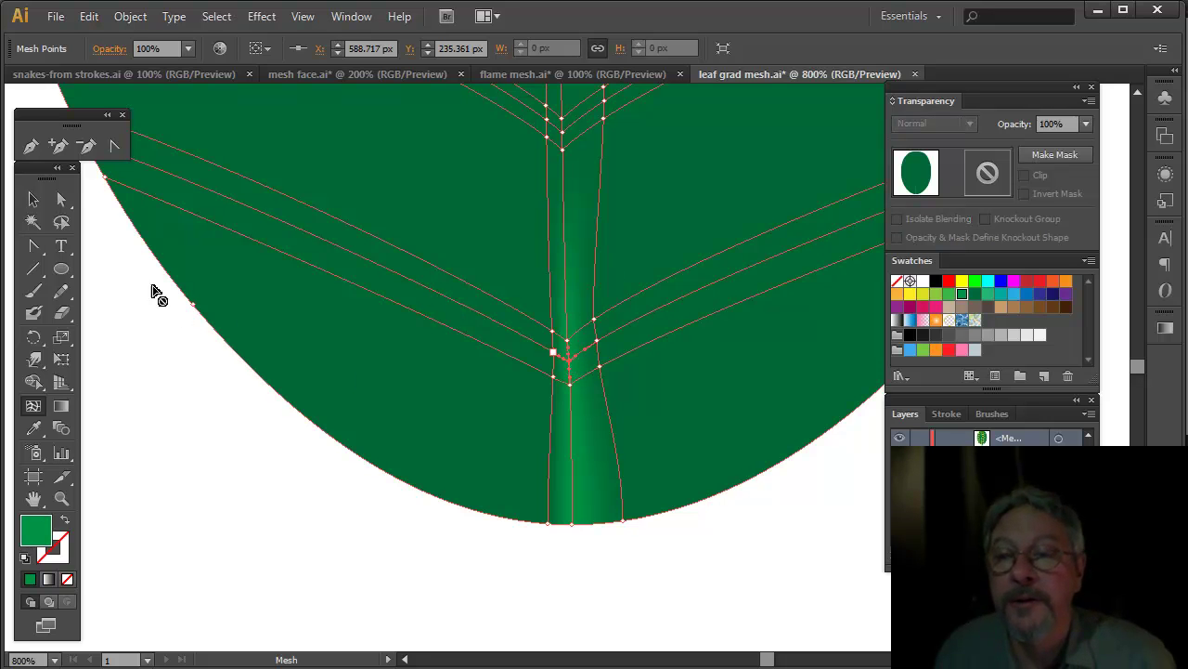
Step: Recolour the mesh points on both sides of the midrib along the lowest vein's middle row with the lighter green swatch
left_click(60, 201)
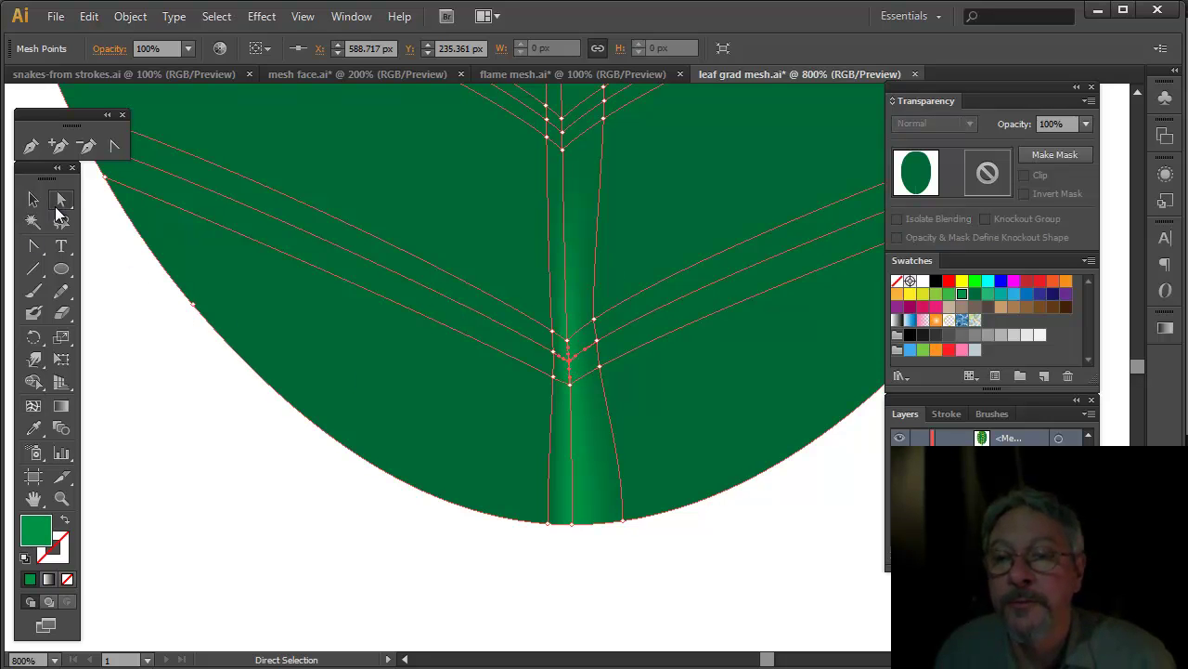
left_click(555, 358)
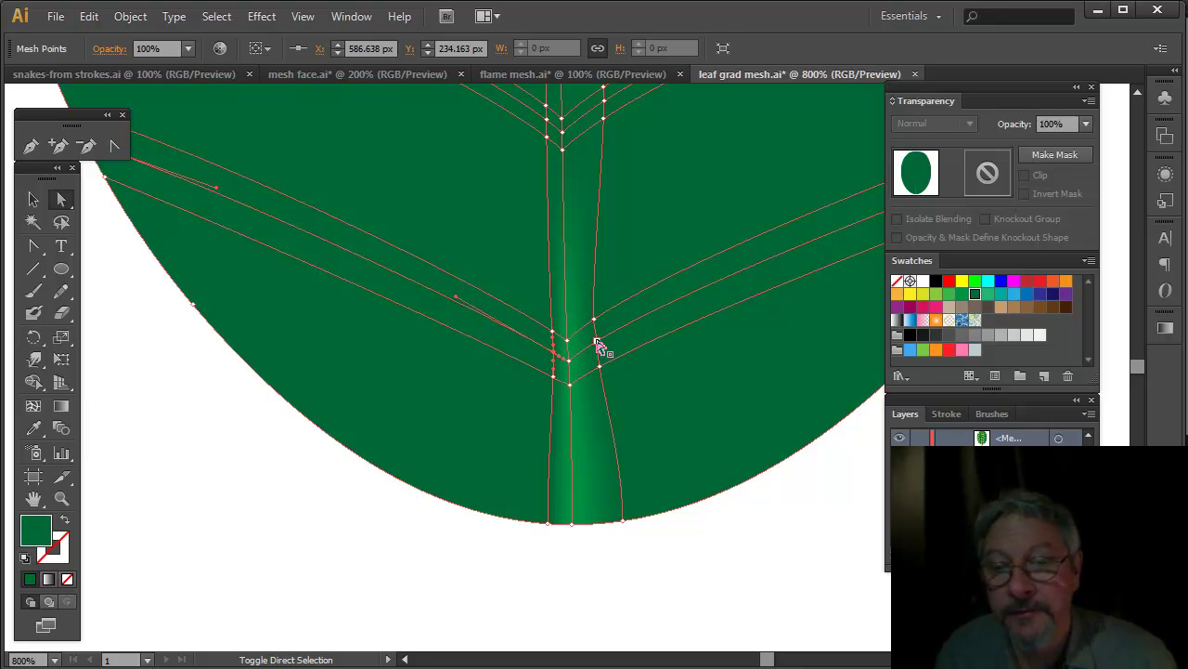
left_click(597, 343)
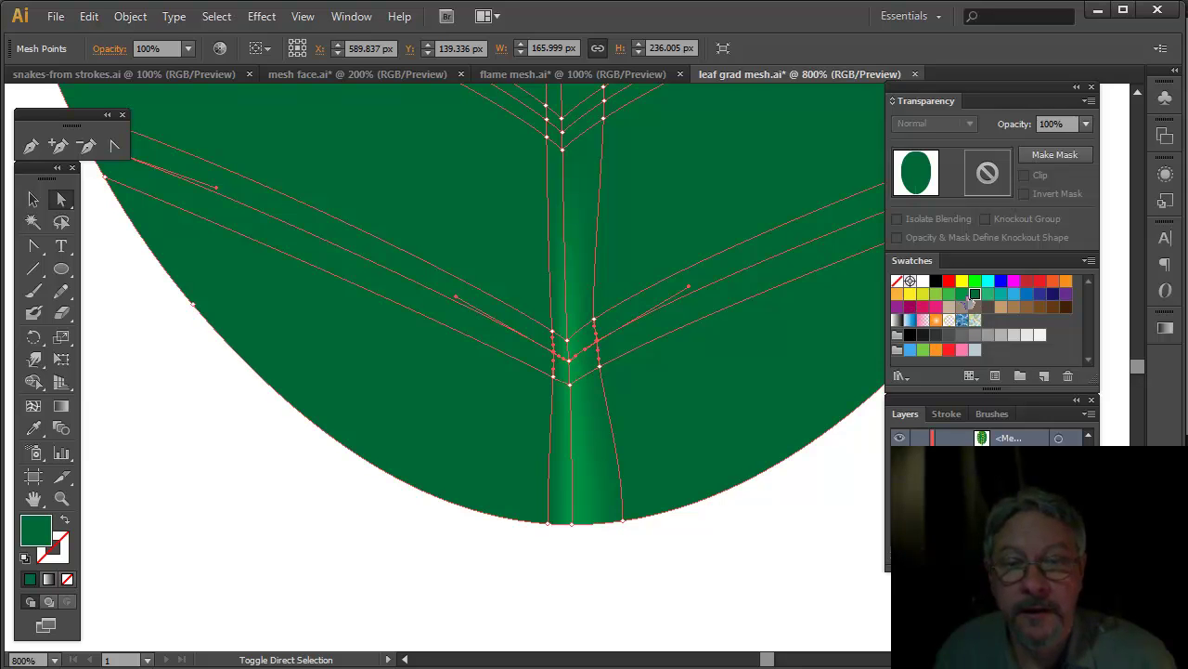
left_click(963, 295)
left_click(493, 614)
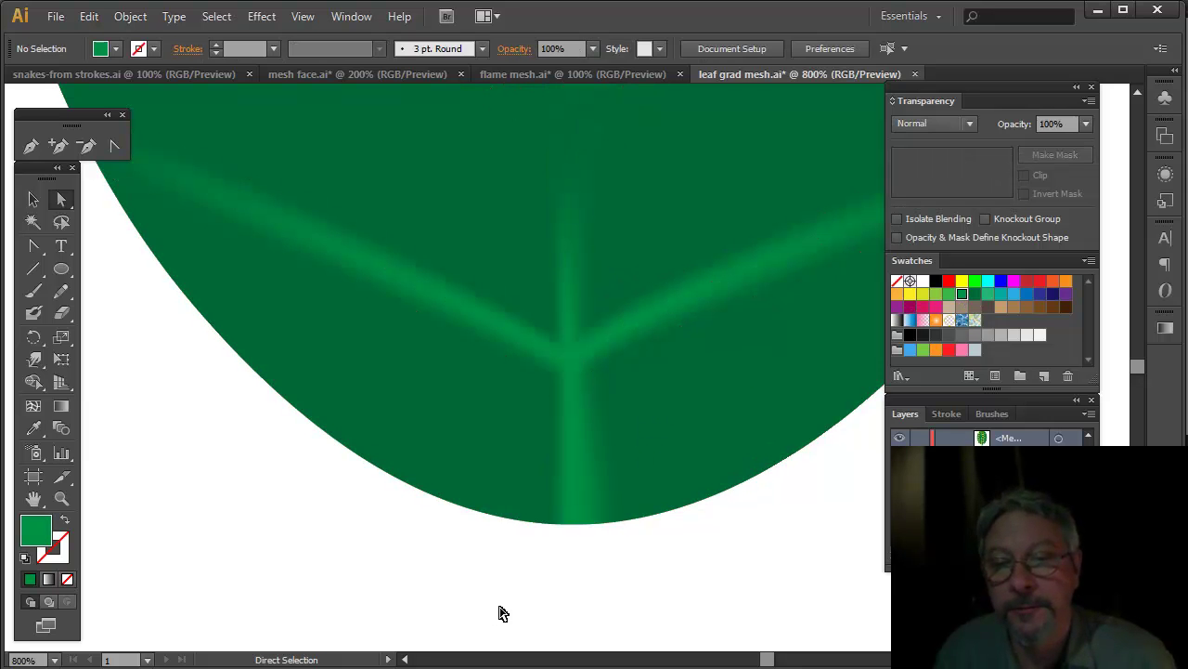
Step: Undo the lighter green recolouring of the lowest vein's mesh points
scroll(607, 361, "up", 5)
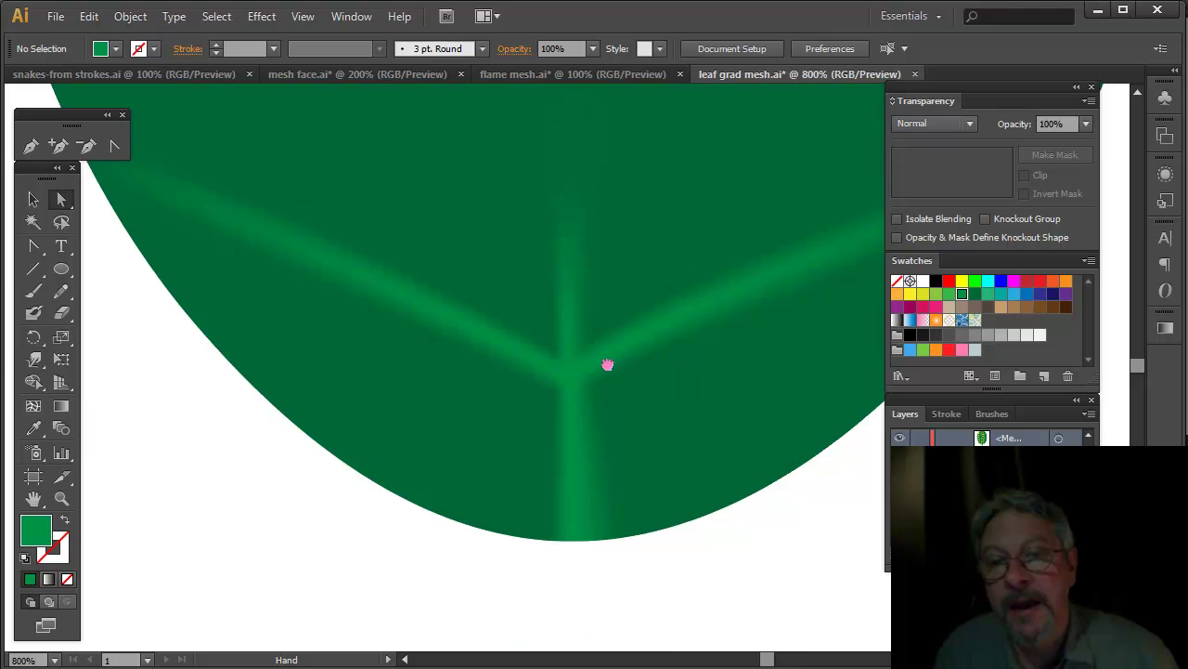
left_click(553, 435)
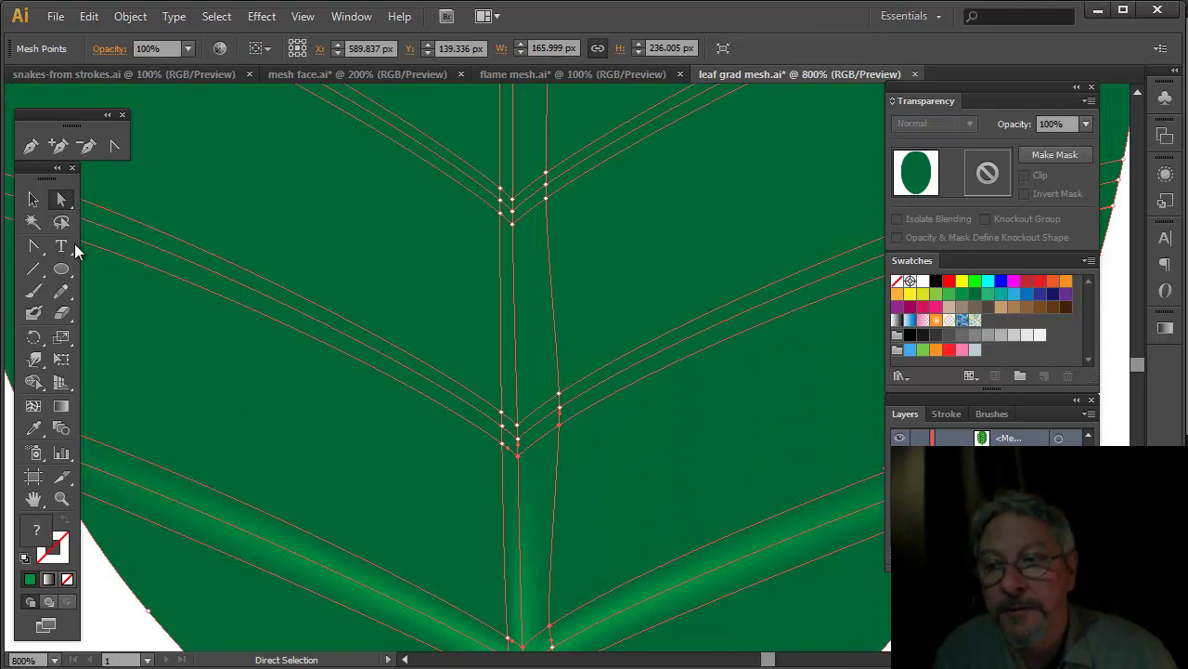
key("ctrl+z")
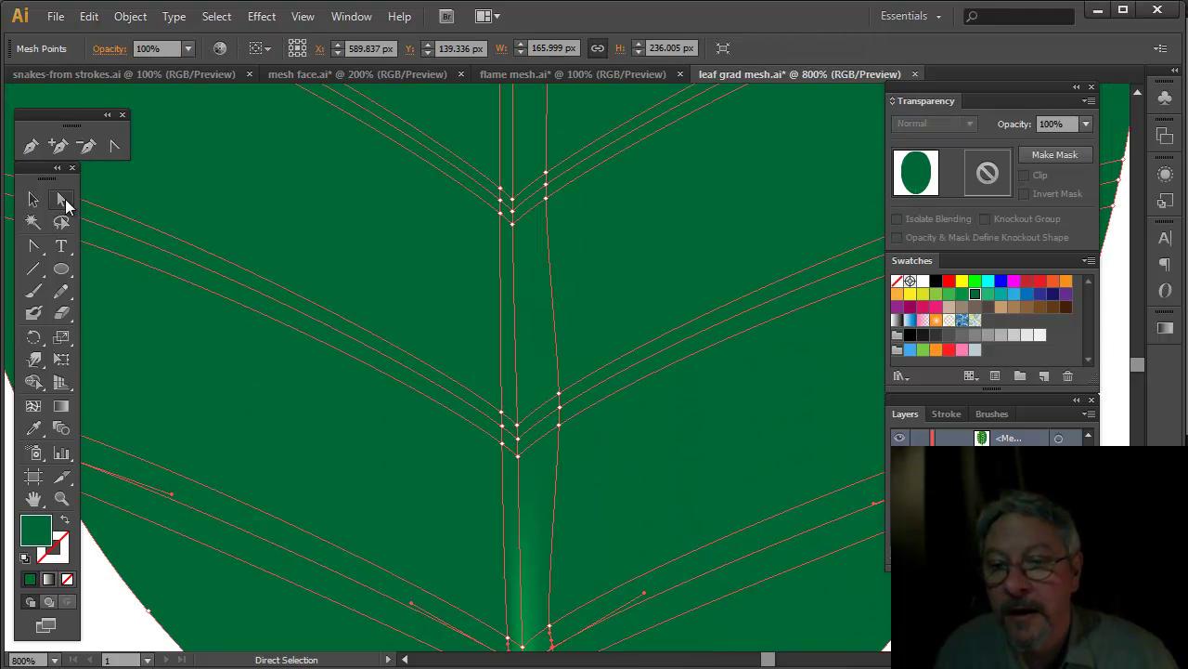
Step: Recolour the second-lowest vein's upper midrib point and the middle-row point right of the midrib with the lighter green swatch
left_click(519, 440)
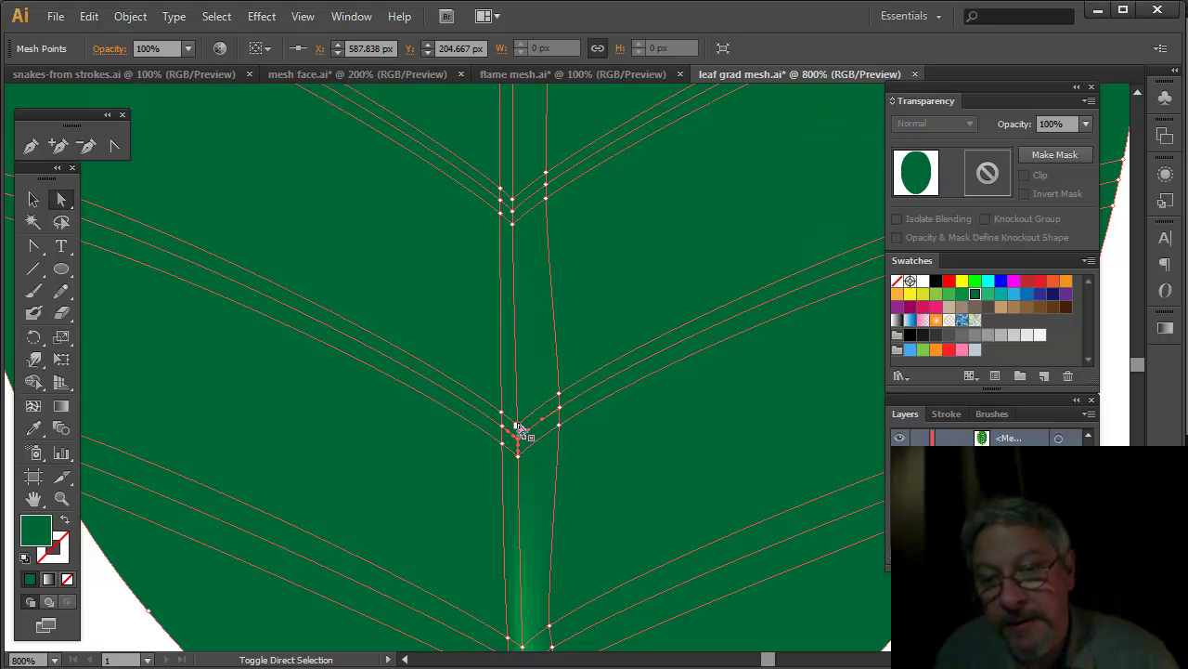
left_click(503, 429)
left_click(516, 428)
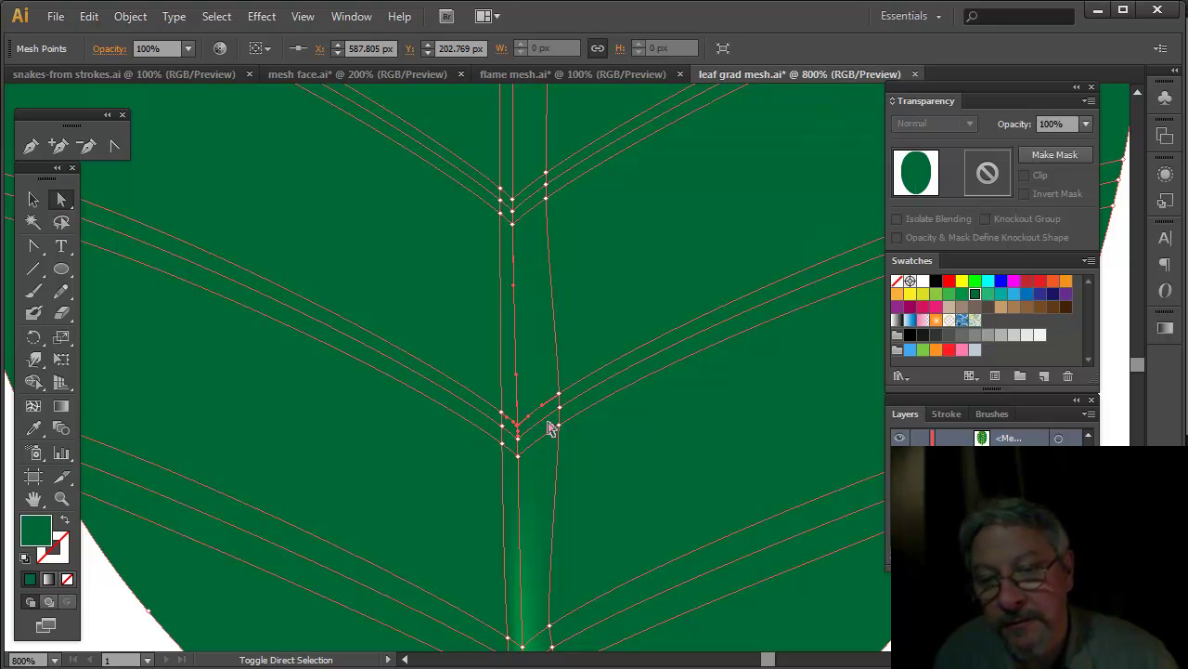
left_click(506, 435)
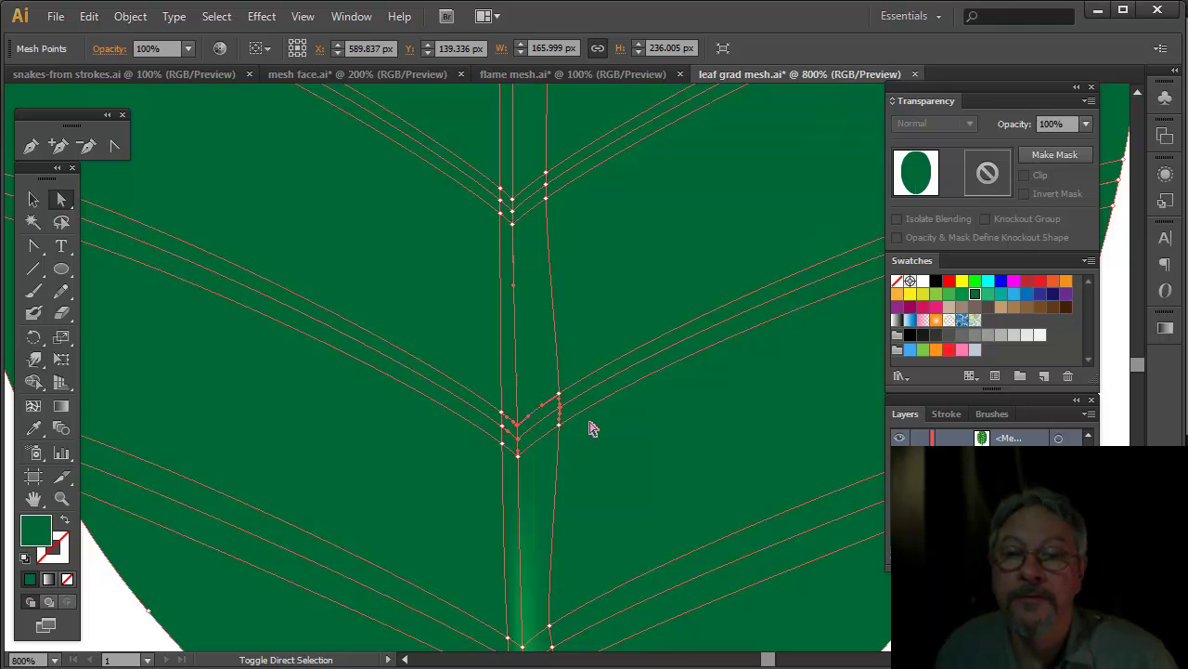
left_click(502, 428, "shift")
left_click(962, 295)
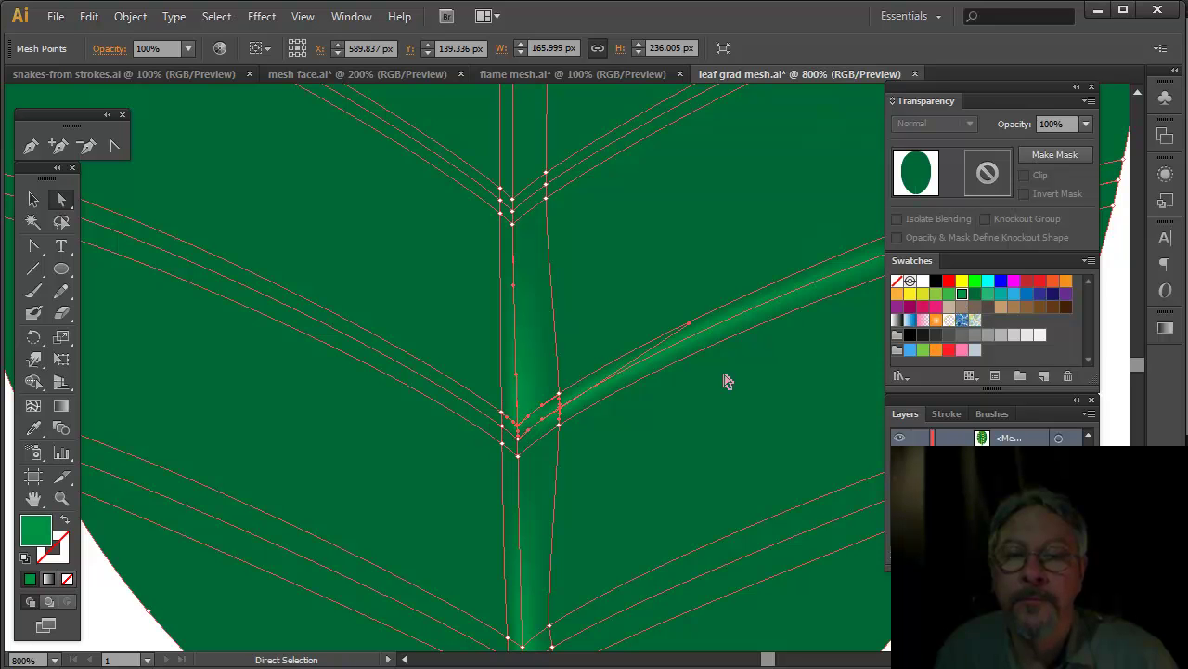
Step: Apply the lighter green swatch to the middle and lower midrib mesh points at the second-lowest vein's junction
left_click(558, 476)
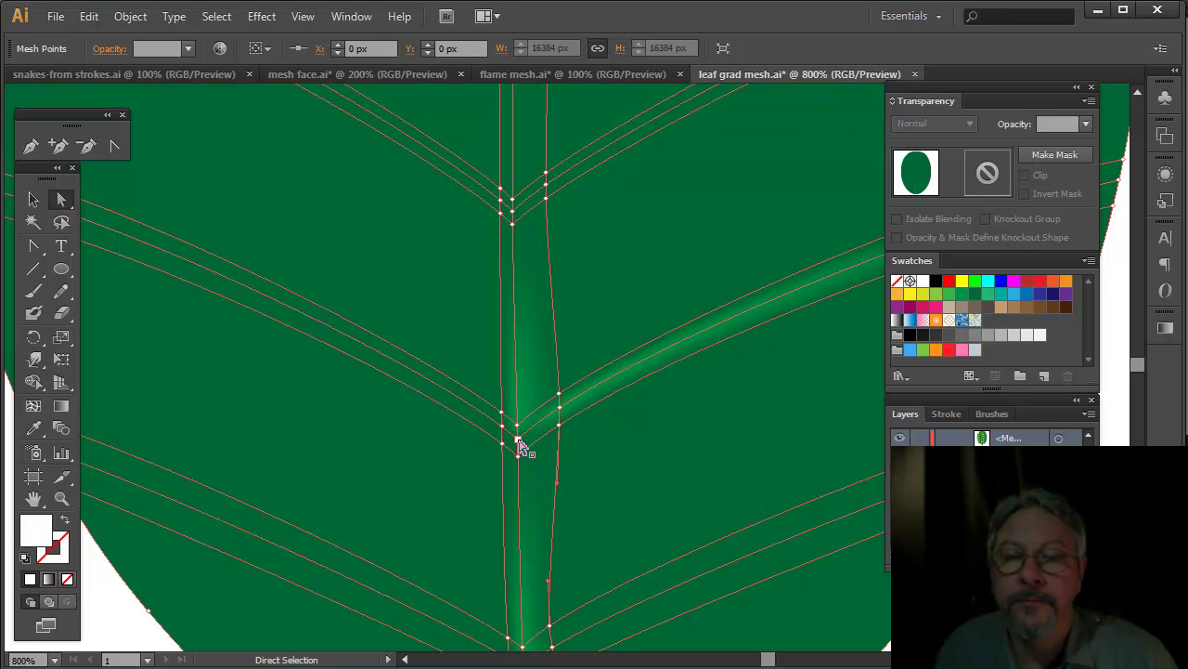
left_click(518, 440)
left_click(964, 297)
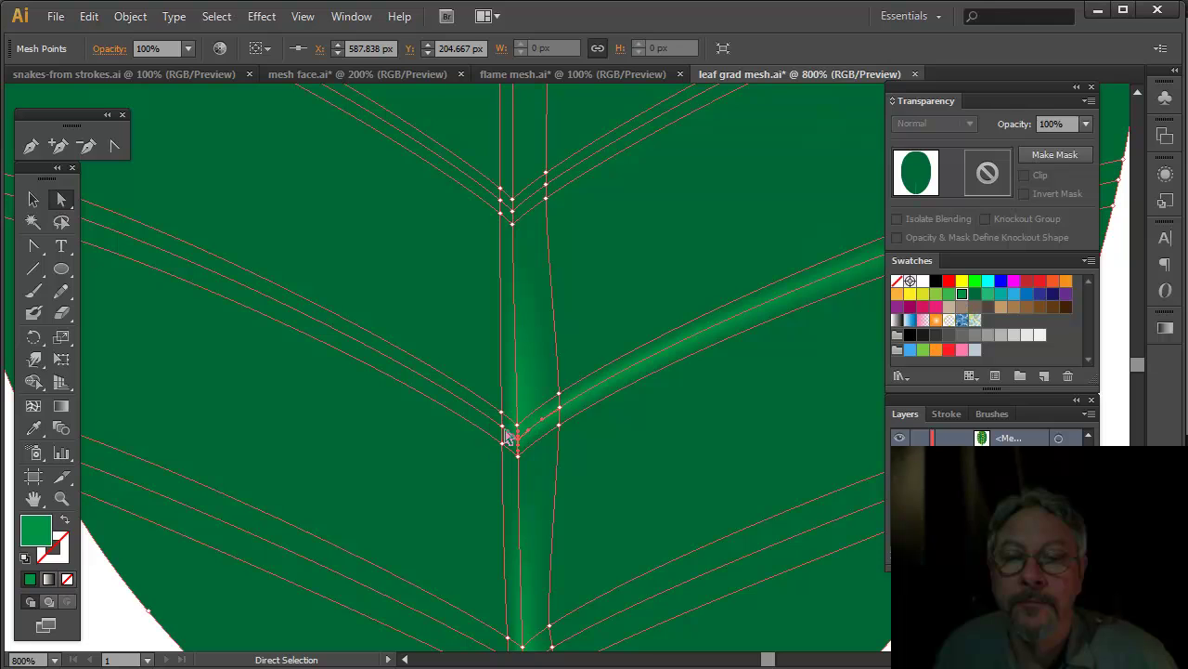
left_click(519, 457)
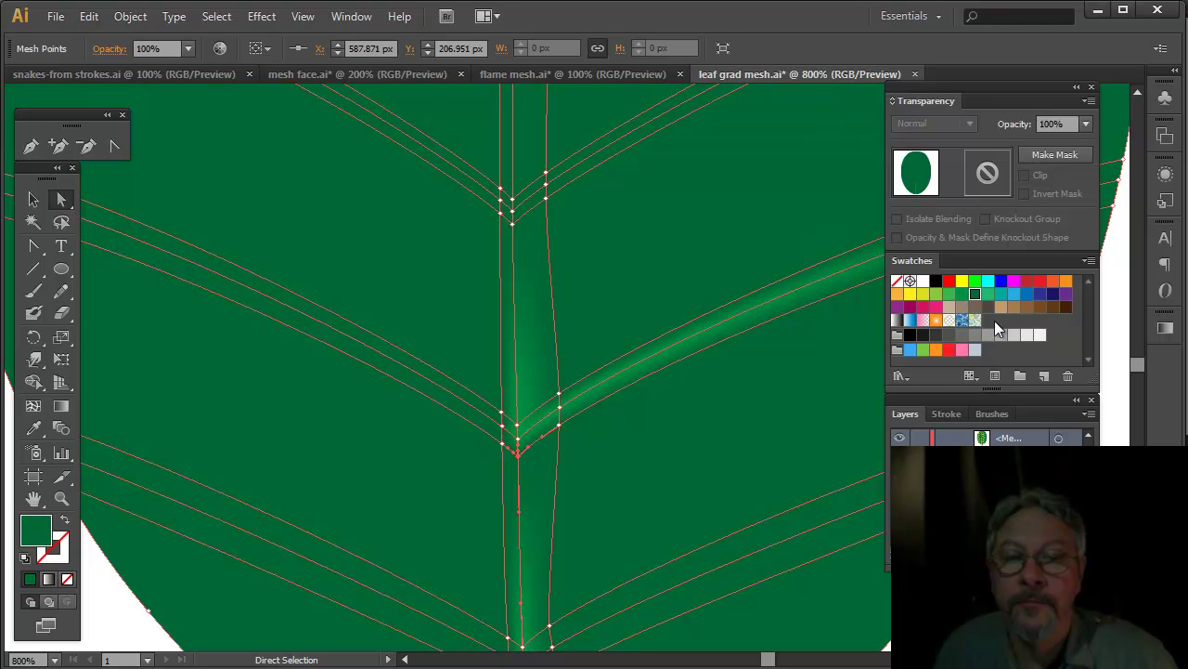
left_click(962, 299)
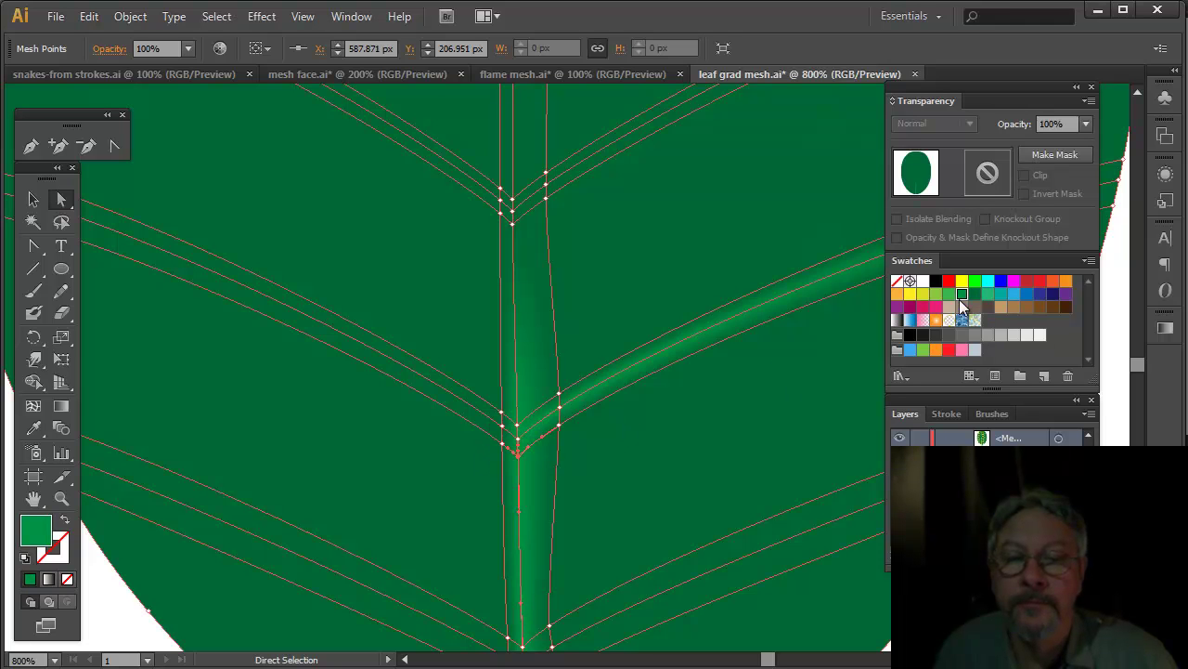
Step: Recolour the mesh point left of the midrib on the second-lowest vein's middle row with the lighter green swatch
left_click(504, 429)
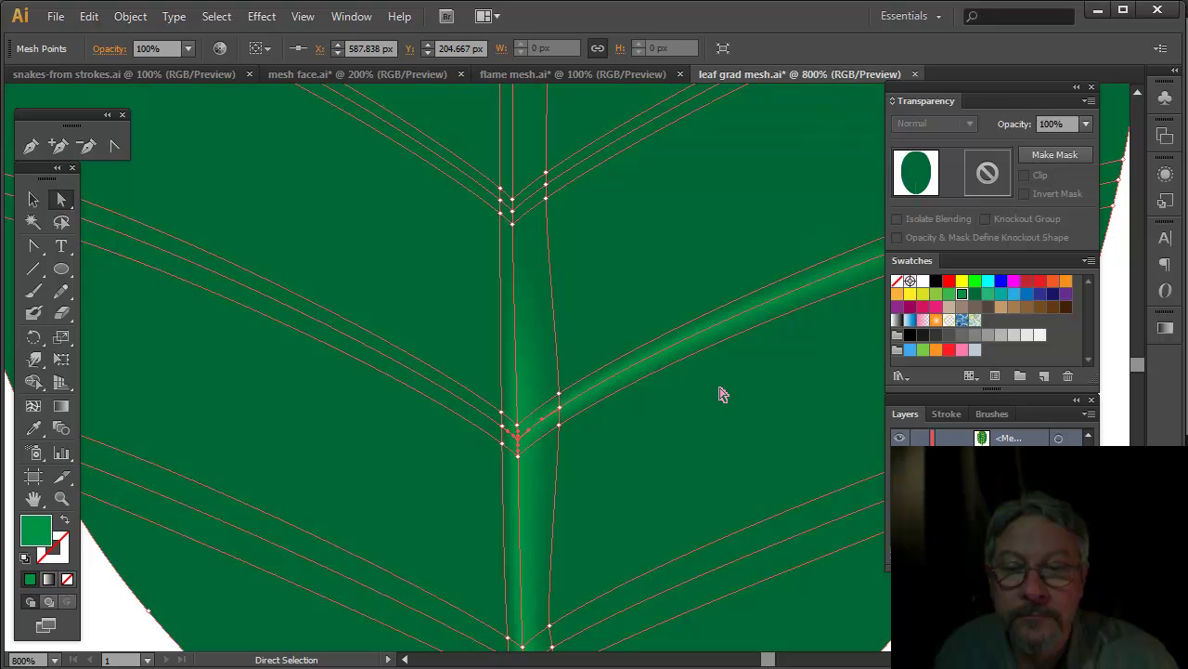
left_click(62, 499)
left_click_drag(470, 375, 571, 481)
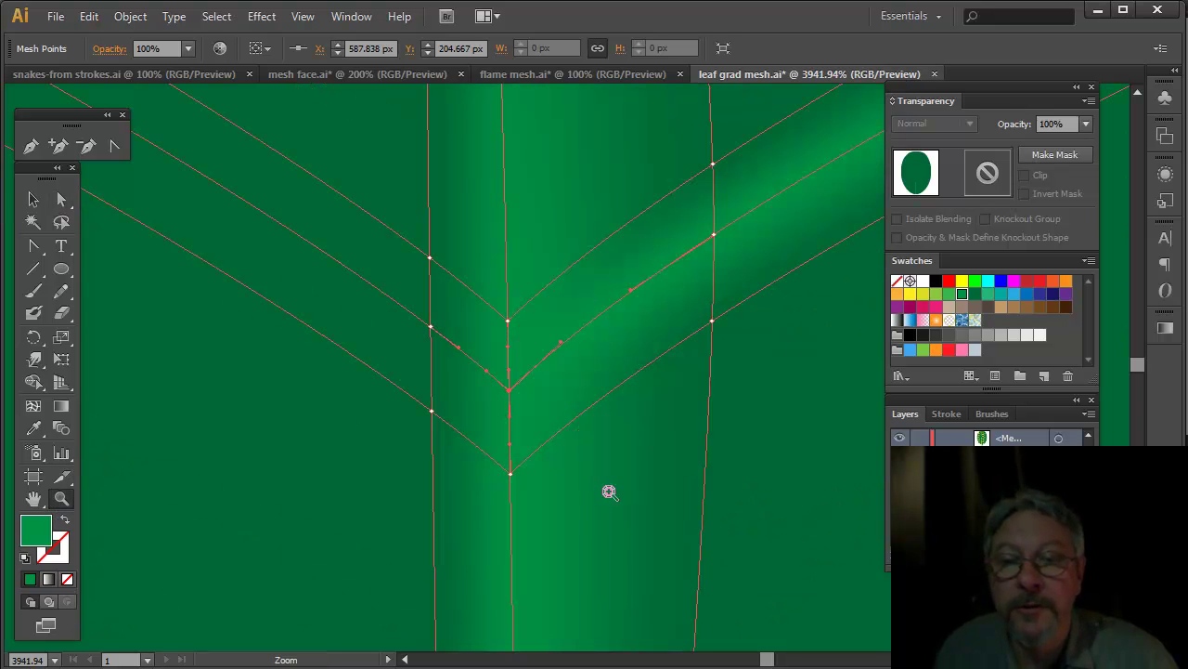
left_click(61, 199)
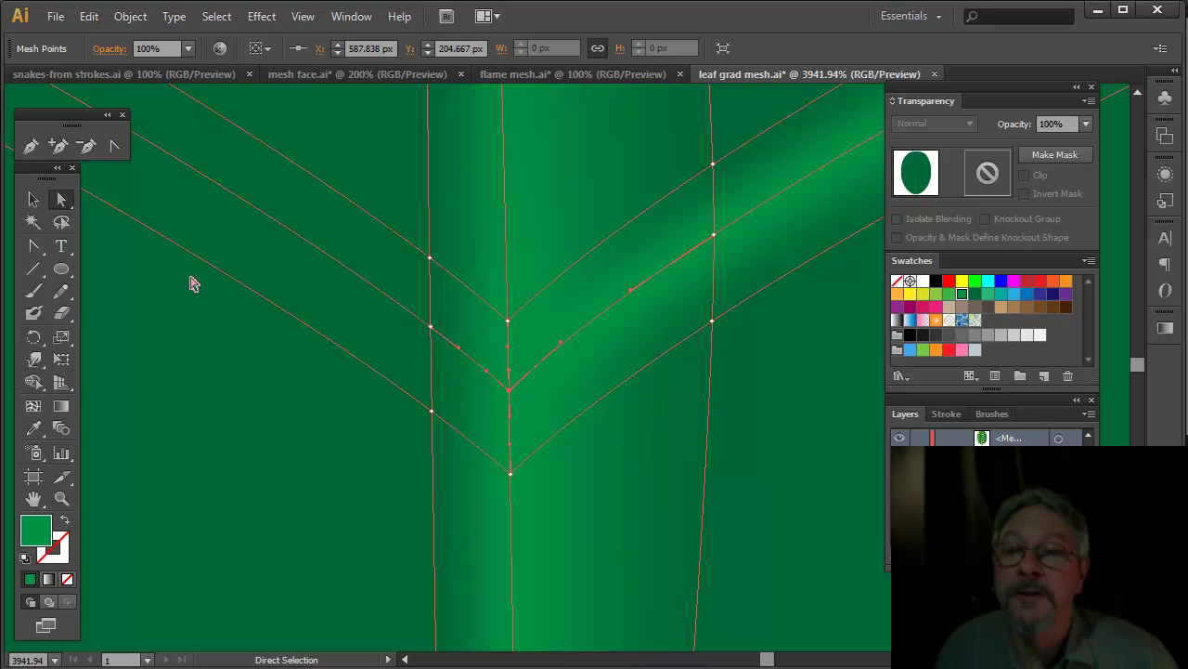
left_click(431, 330)
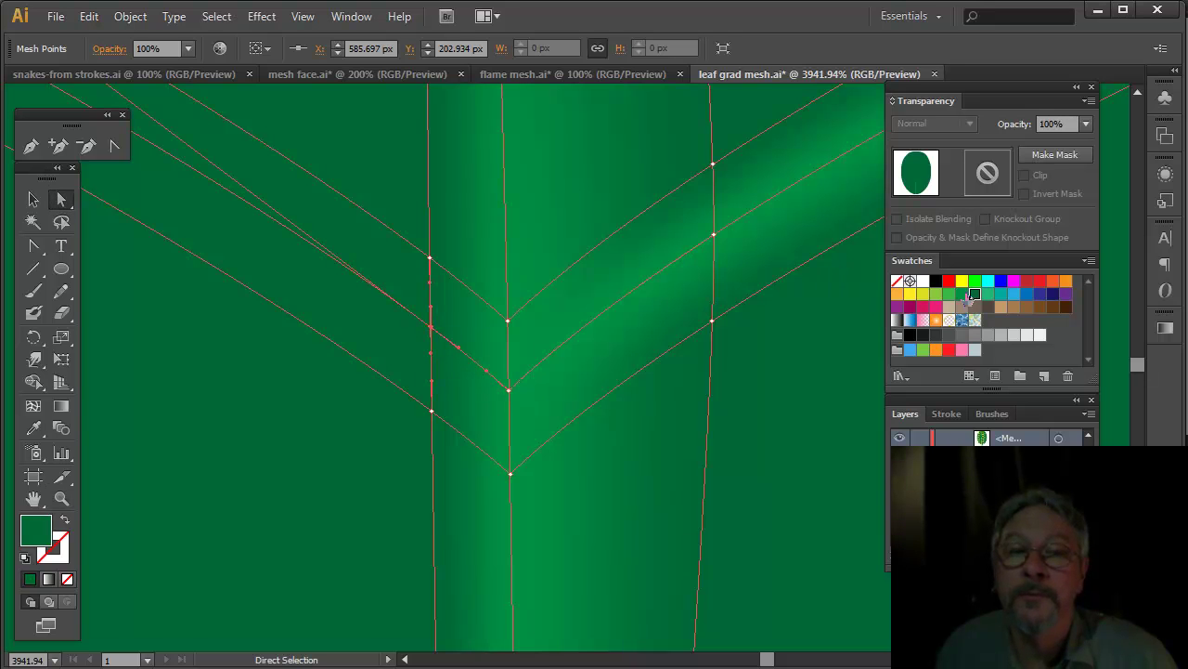
left_click(963, 294)
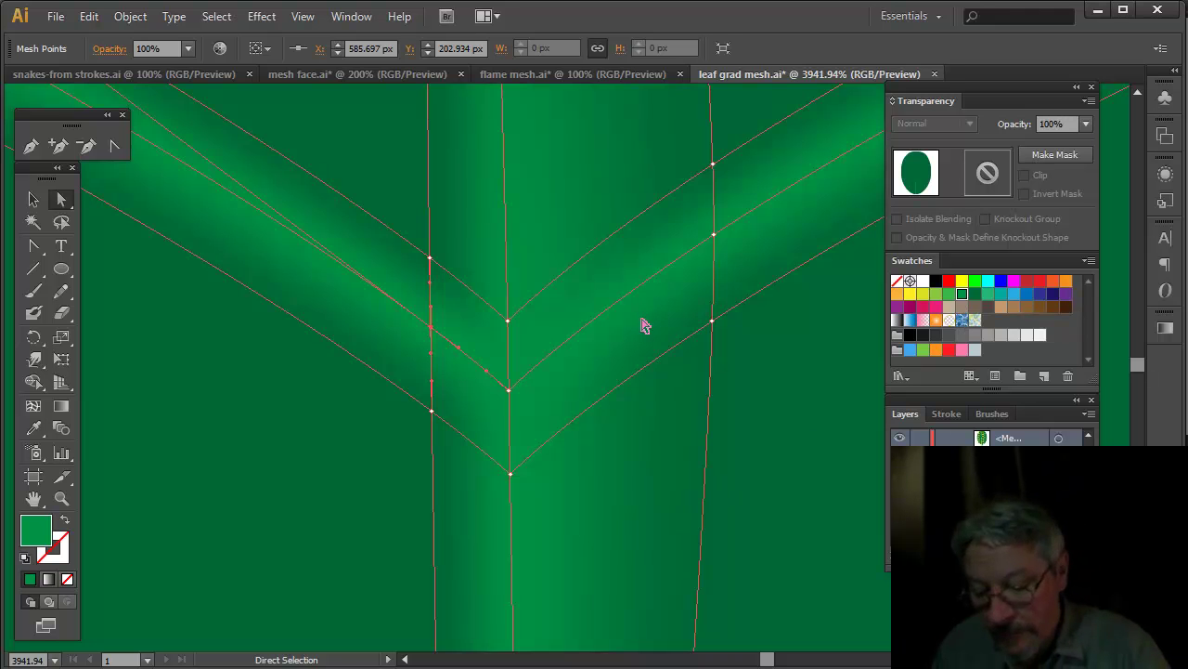
Step: Deselect the mesh and compare the recoloured vein and midrib with the veins of the finished leaf beside it
key("ctrl+minus")
key("ctrl+minus")
key("ctrl+minus")
key("ctrl+minus")
key("ctrl+minus")
key("ctrl+minus")
key("ctrl+minus")
key("ctrl+minus")
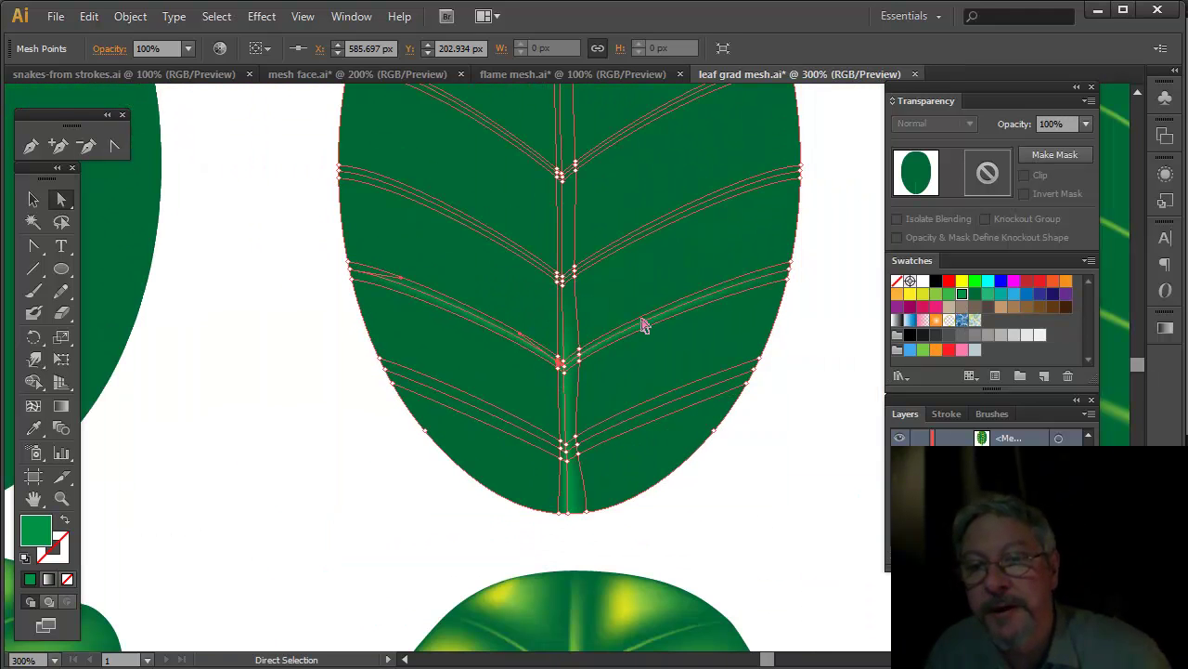
left_click(177, 478)
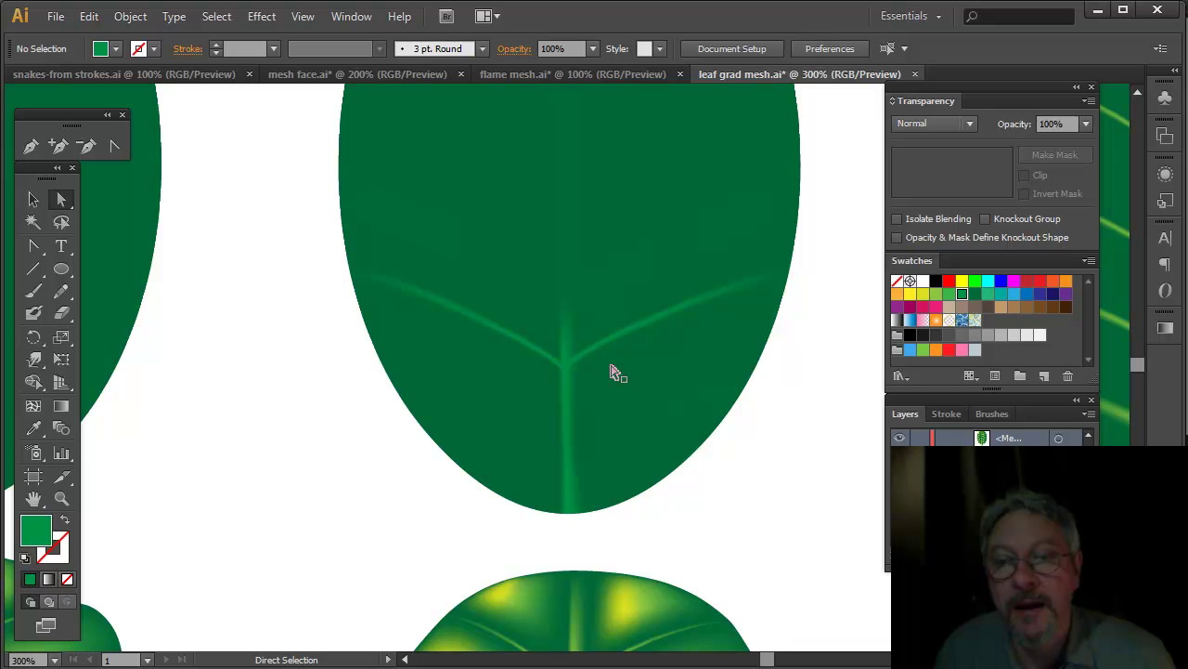
key("space")
left_click_drag(812, 449, 376, 444)
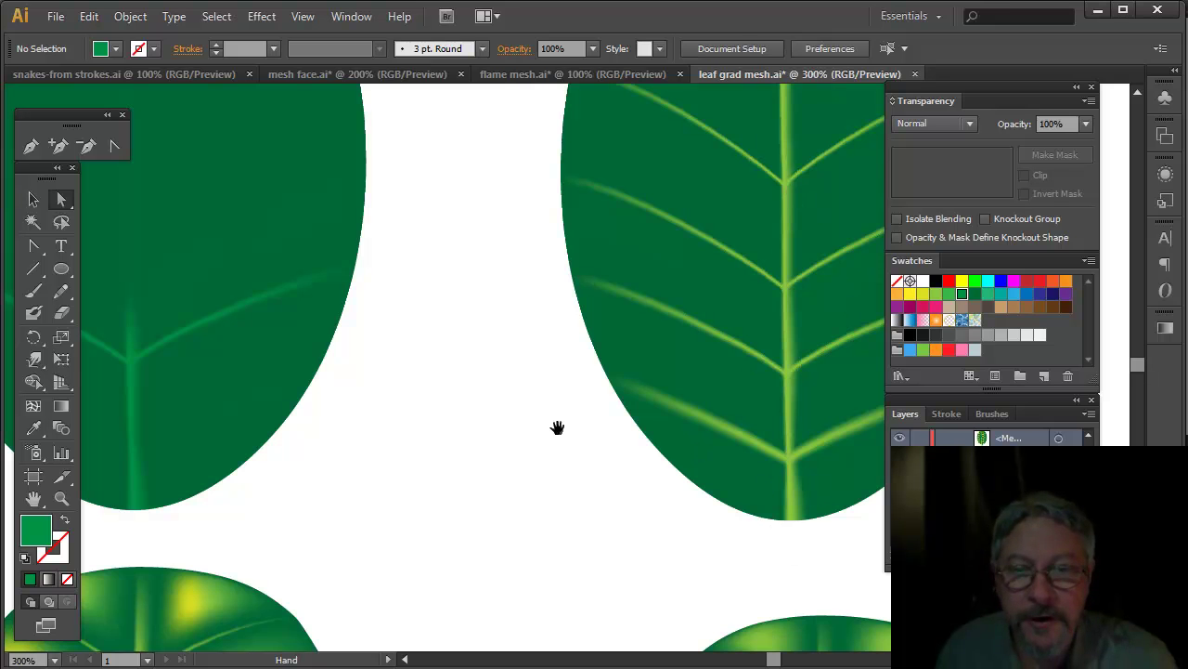
Step: Add bright green mesh points left of the midrib in the four gaps between the lowest vein and the second vein from the top
left_click_drag(489, 431, 480, 483)
left_click_drag(756, 385, 560, 537)
left_click_drag(462, 471, 557, 44)
left_click_drag(609, 400, 526, 27)
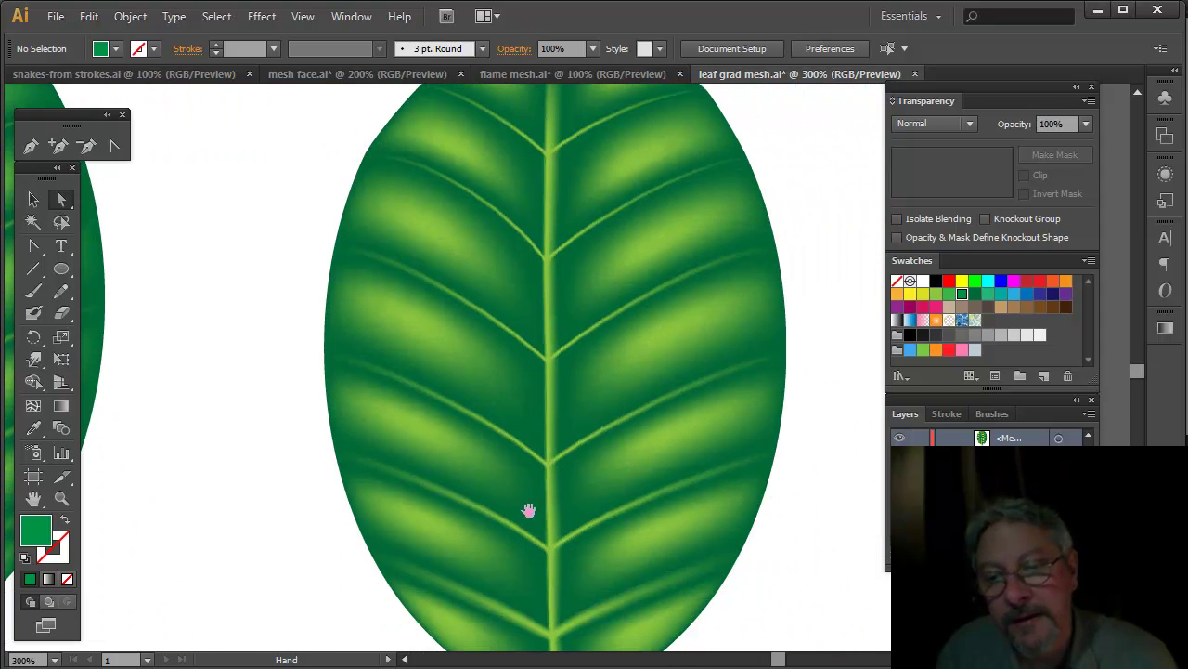
left_click_drag(663, 456, 610, 650)
left_click_drag(598, 456, 631, 557)
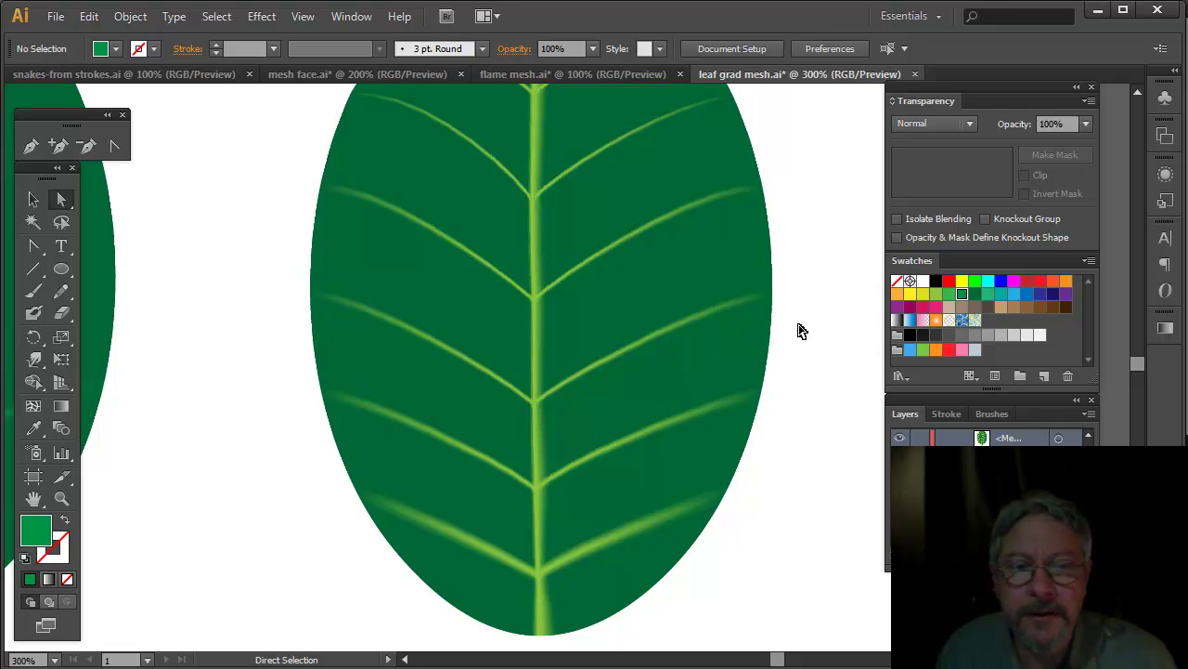
left_click(949, 294)
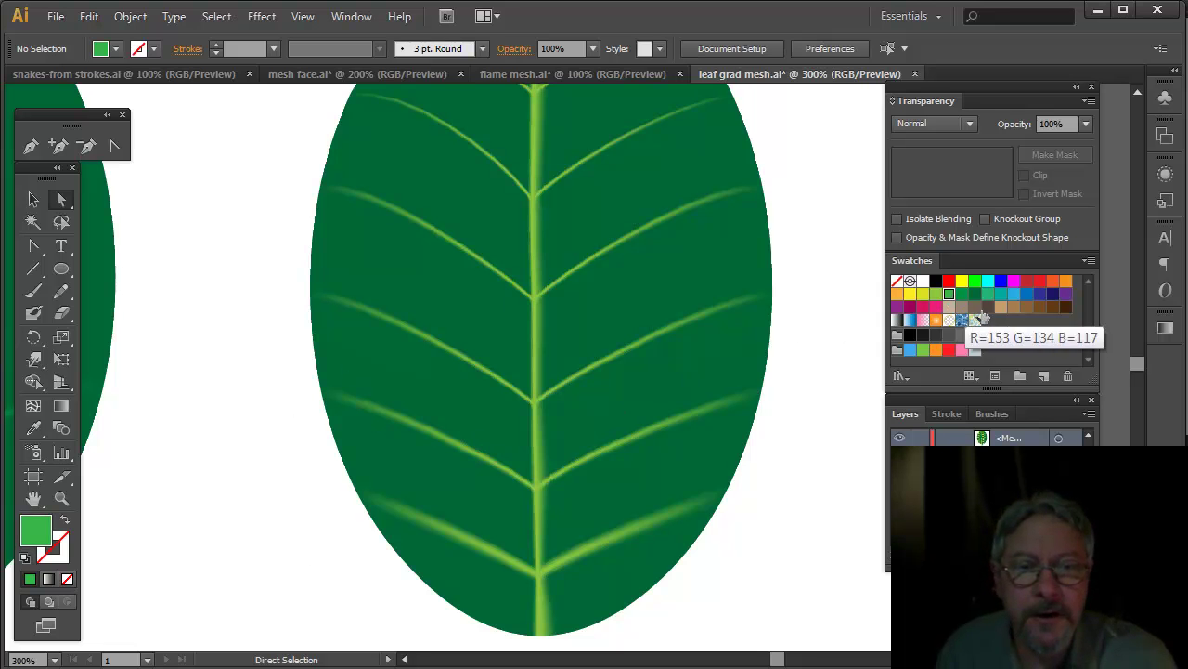
left_click(32, 408)
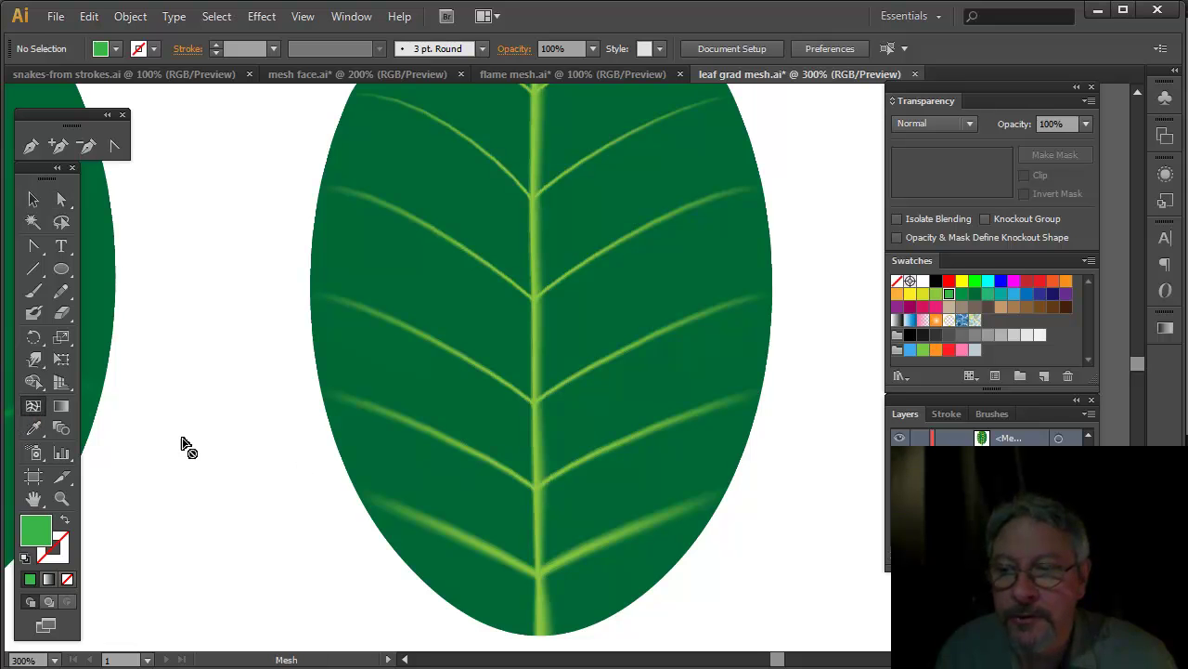
left_click(405, 459)
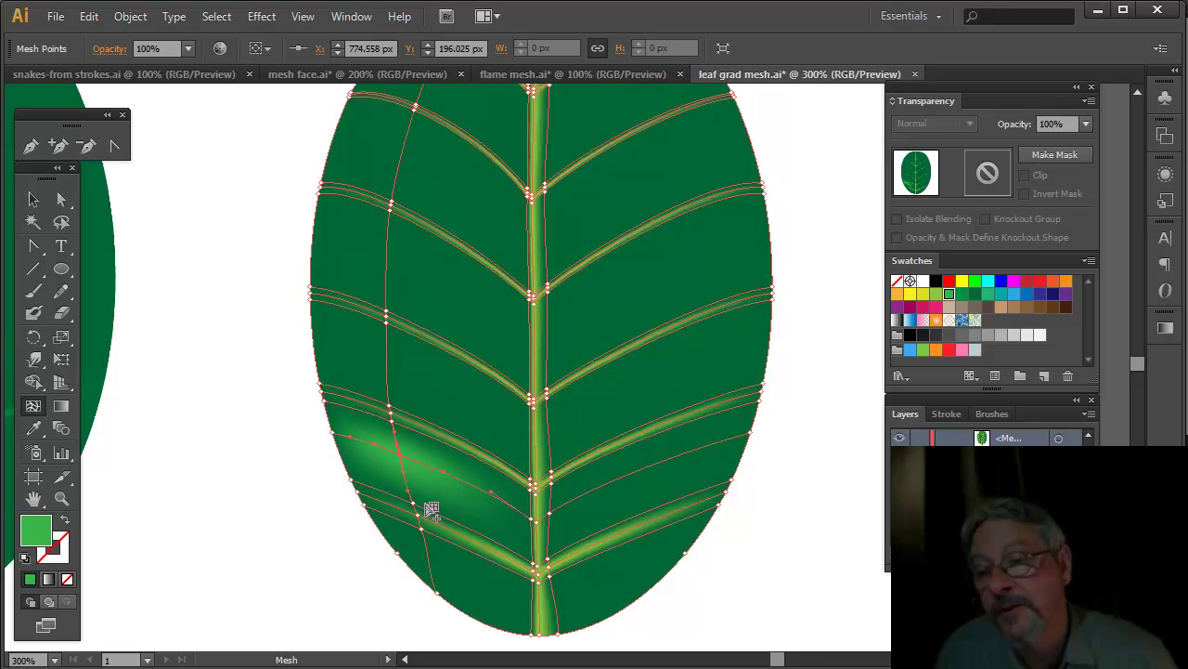
left_click(387, 345)
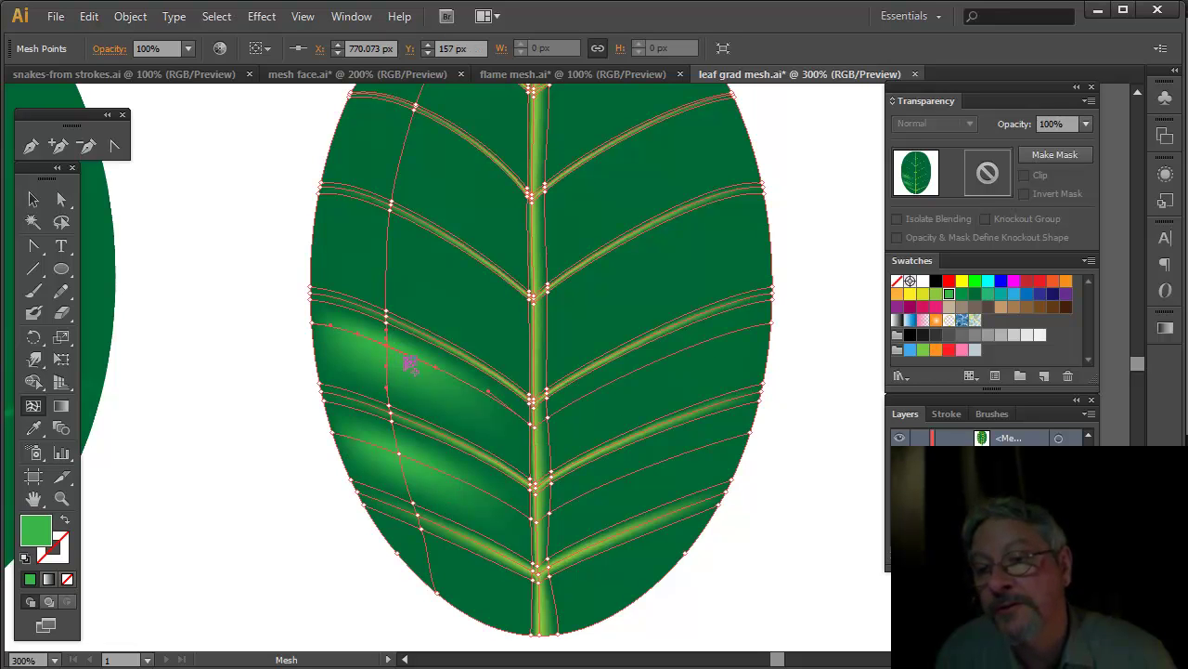
left_click(388, 237)
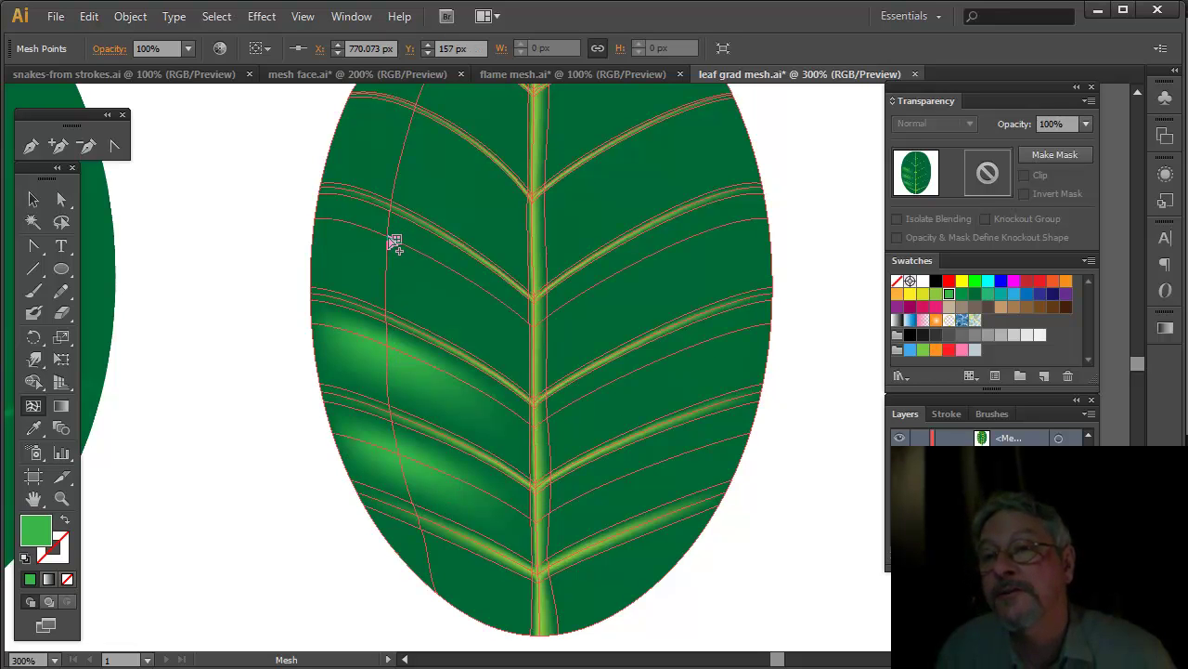
left_click(409, 130)
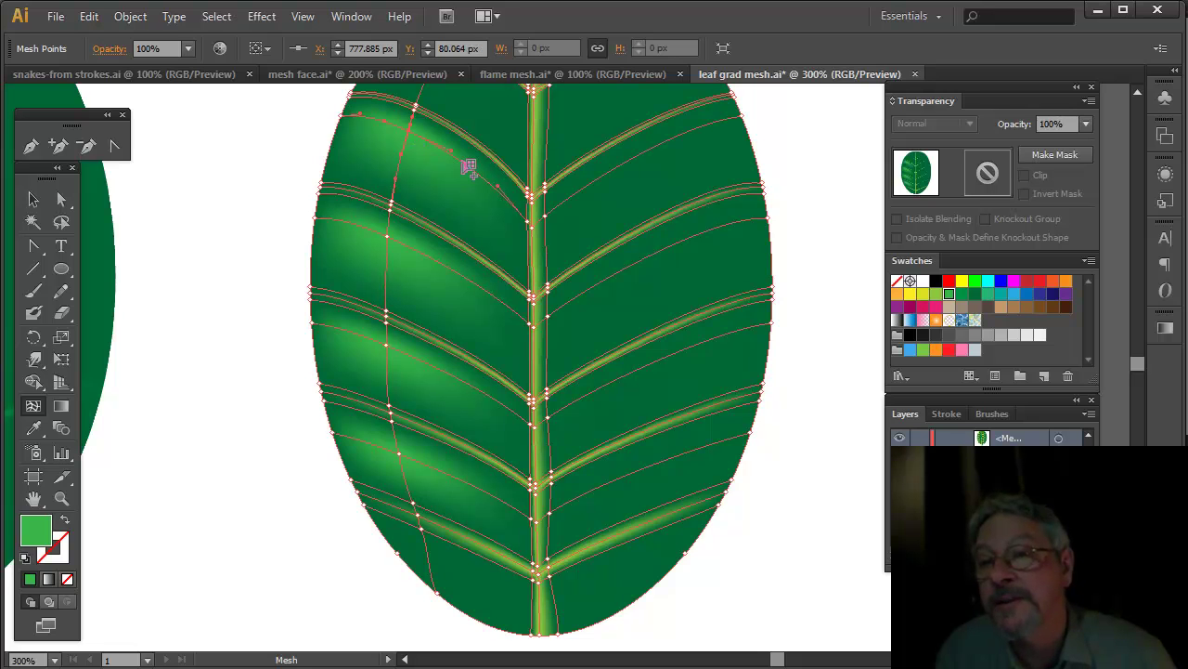
Step: Add bright green mesh points left of the midrib below the lowest vein, between the two top veins and above the top vein
left_click(427, 550)
left_click_drag(486, 395, 436, 557)
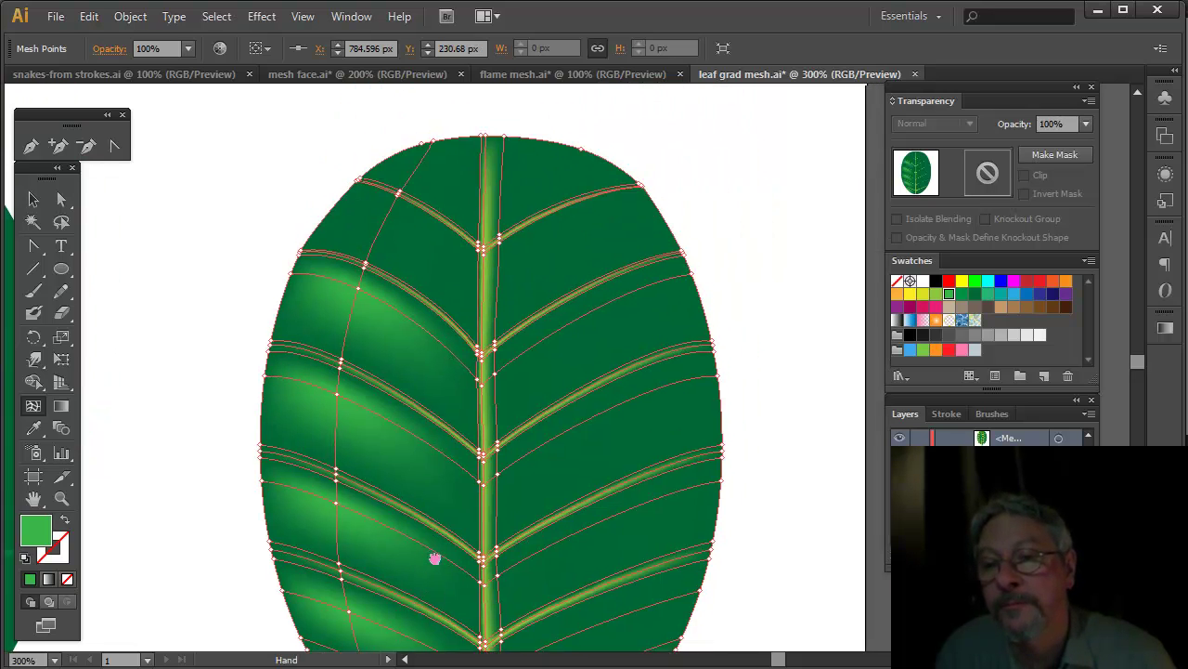
left_click(391, 219)
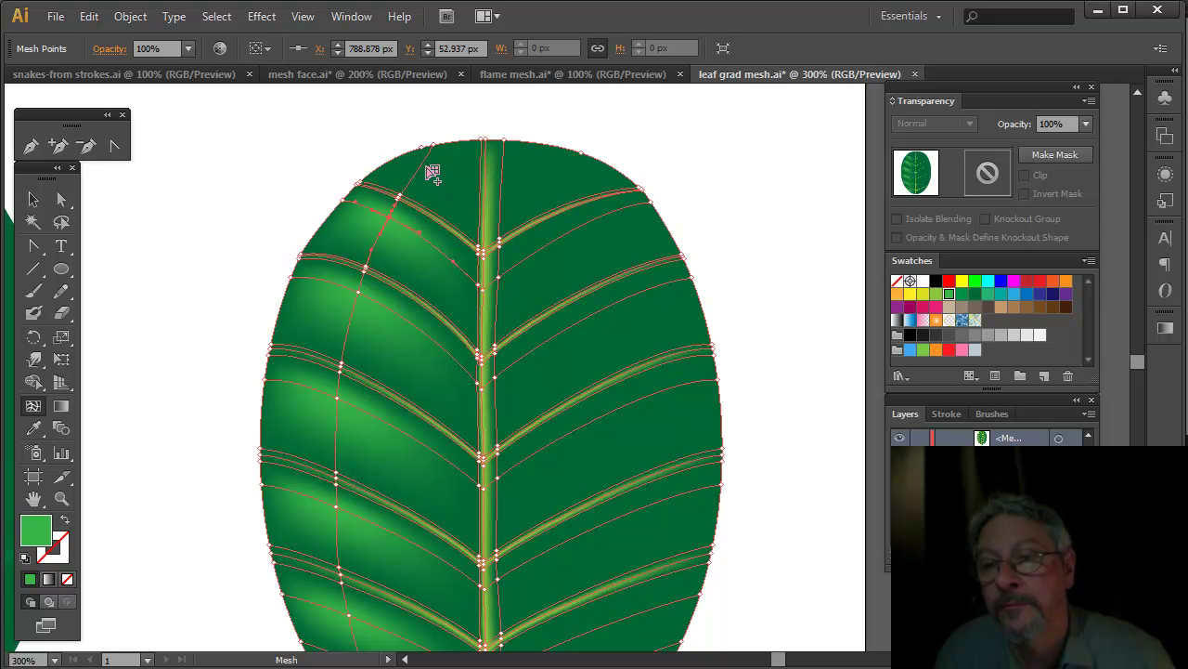
left_click(426, 165)
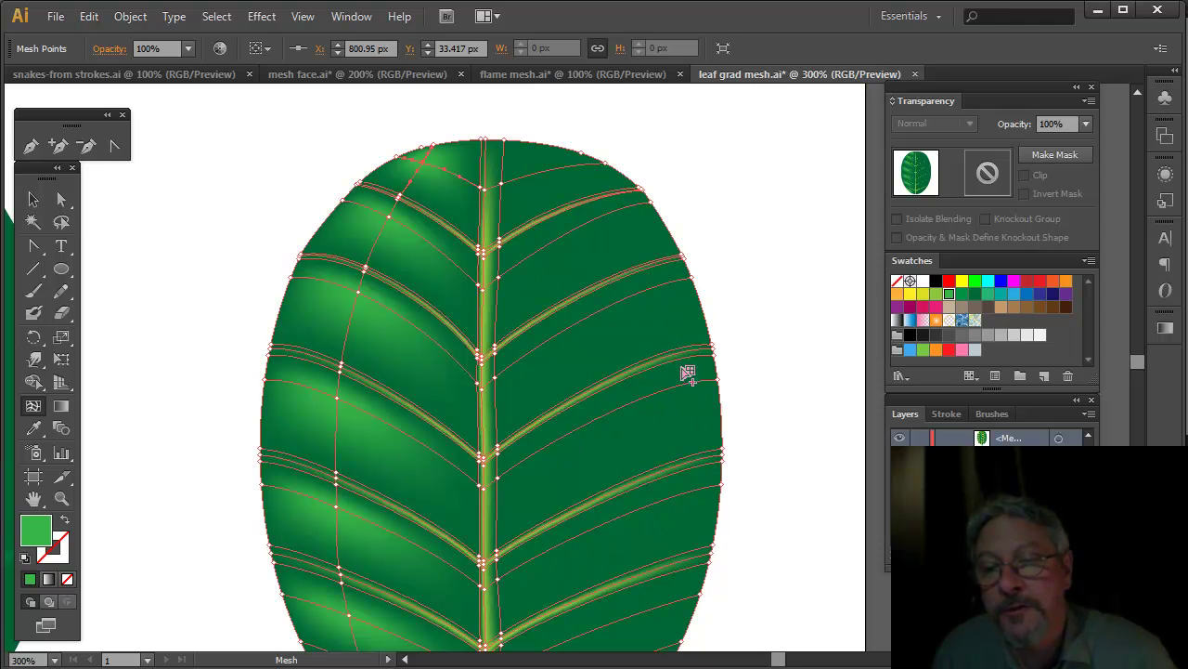
Step: Add a bright green mesh point midway across the right half, just below the second vein from the top
left_click(653, 294)
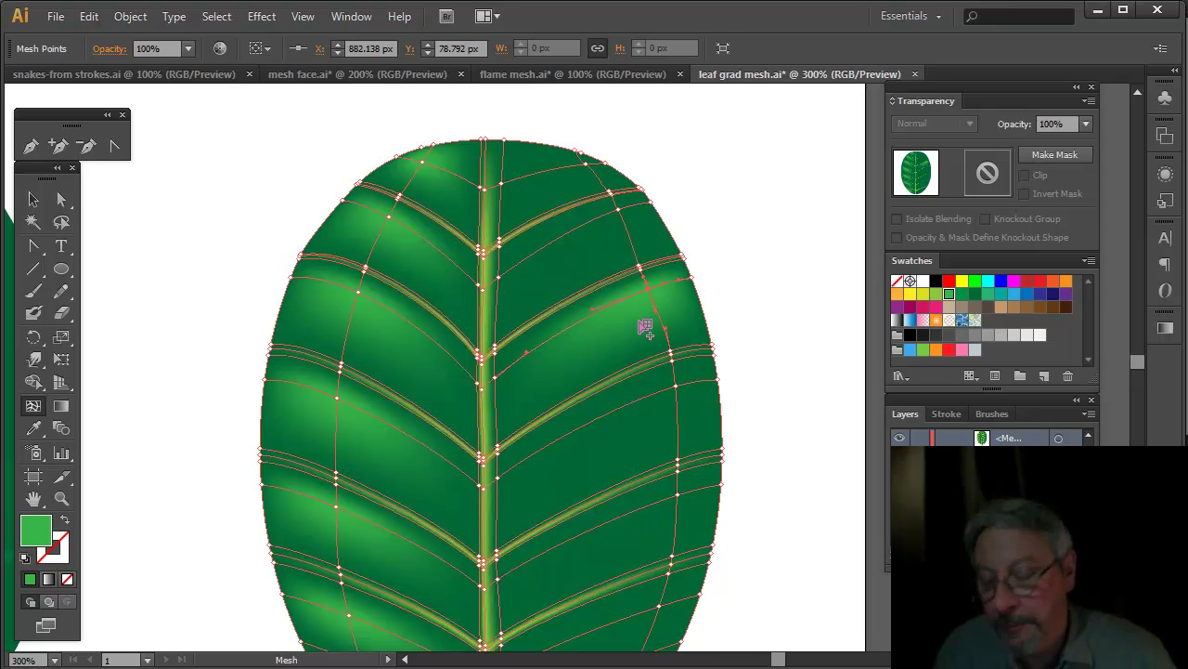
key("ctrl+z")
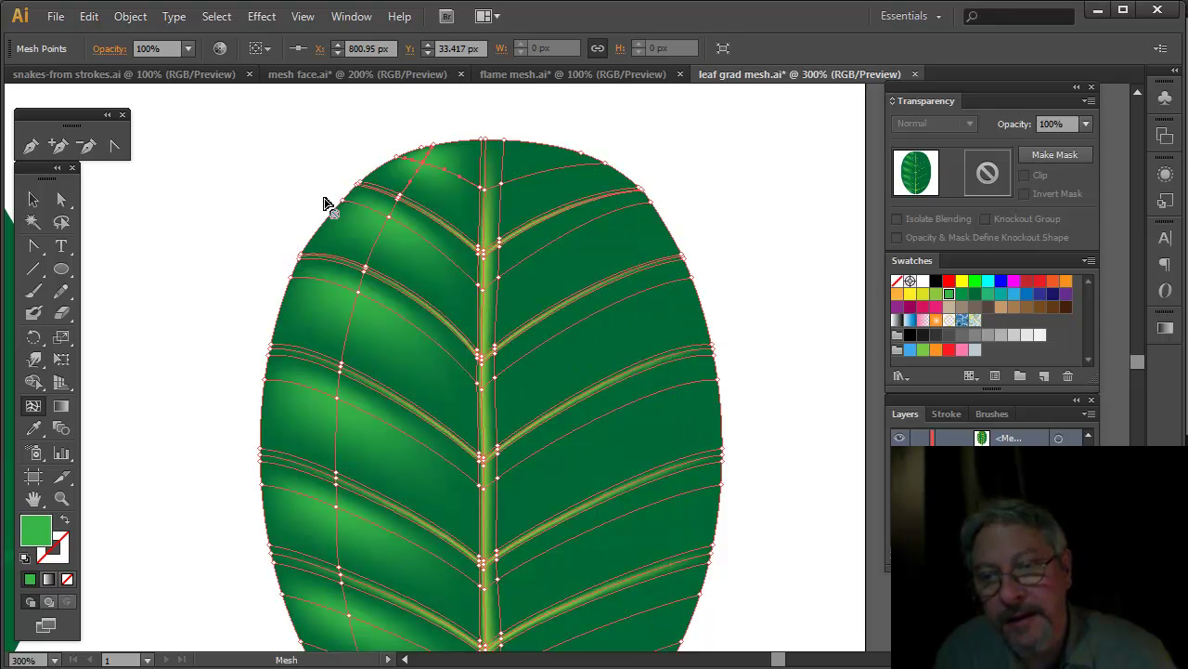
left_click(592, 315)
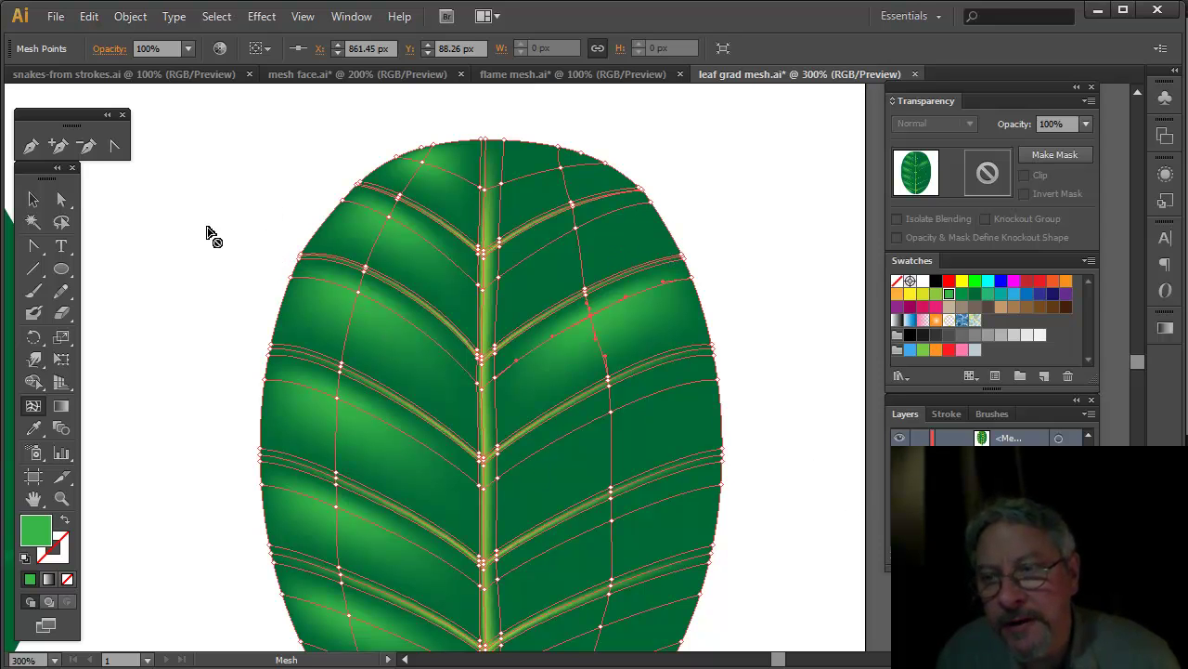
Step: Recolour the right half's mesh points above the top vein and below the first, third, fourth and fifth veins with the bright green swatch
left_click(62, 198)
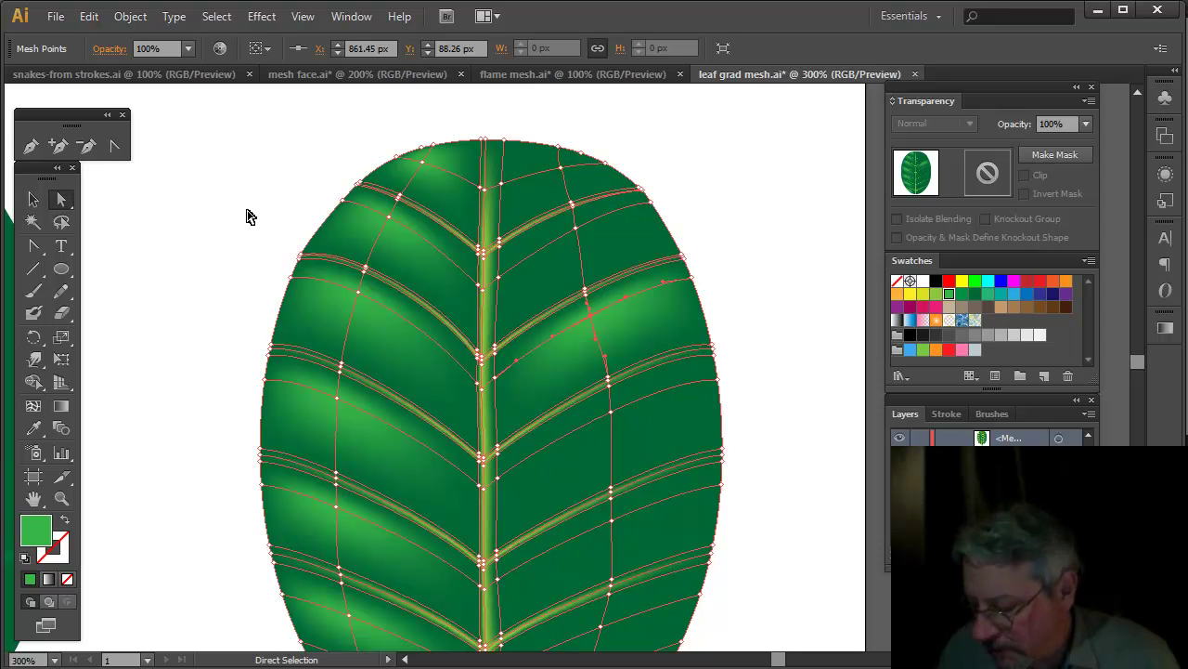
left_click(561, 171)
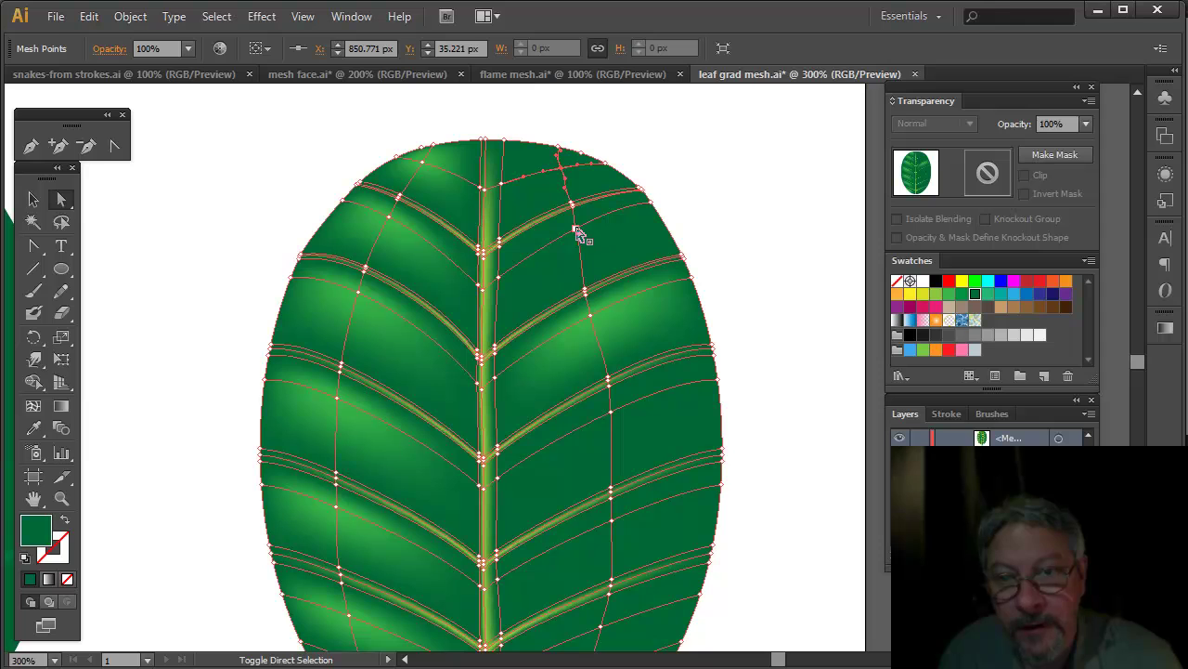
left_click(576, 229, "shift")
left_click(610, 412, "shift")
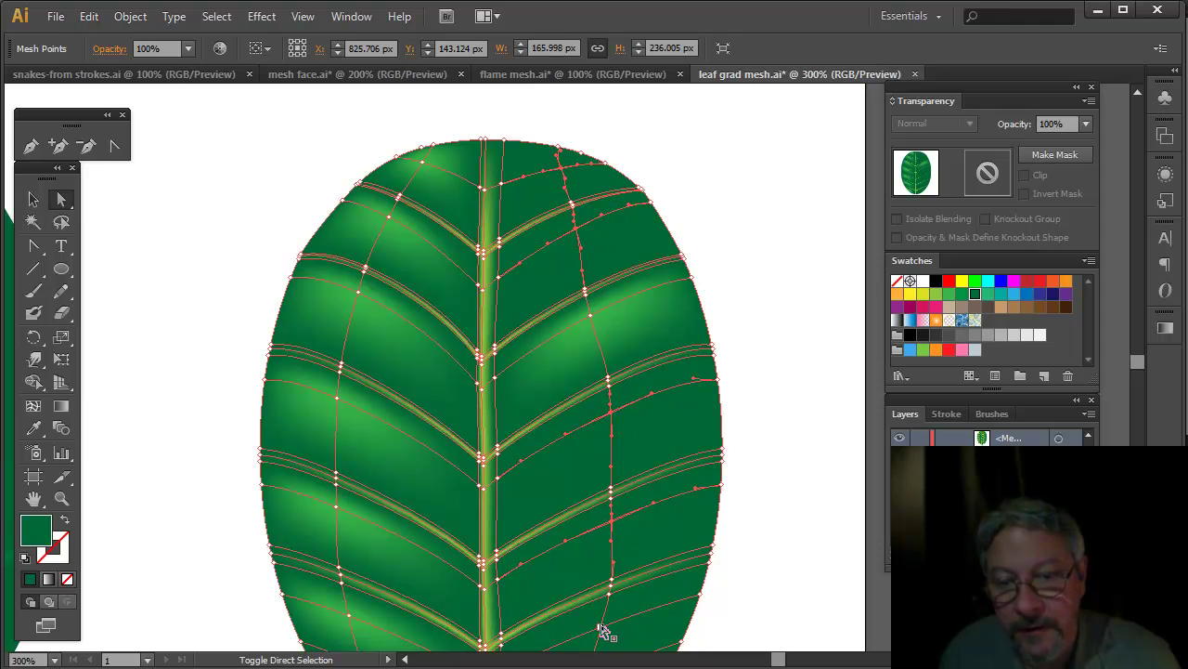
left_click(602, 630, "shift")
left_click(961, 295)
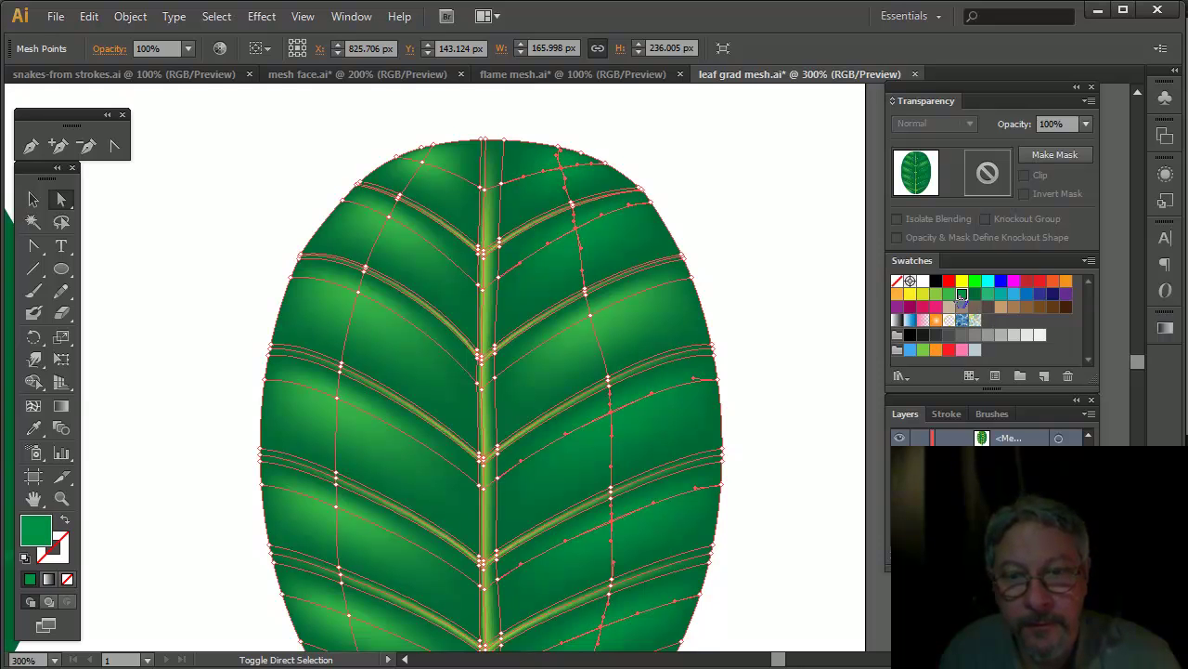
left_click(949, 295)
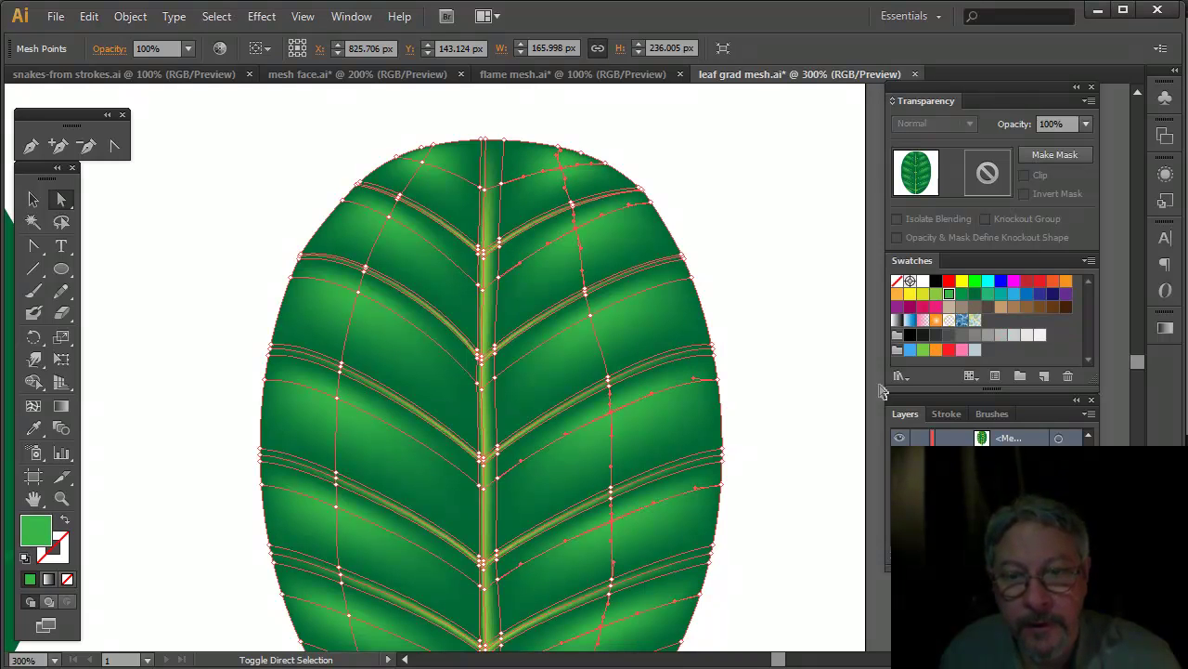
Step: Recolour the mesh point below the lowest vein right of the midrib with the medium green swatch and deselect the leaf
left_click_drag(782, 527, 753, 242)
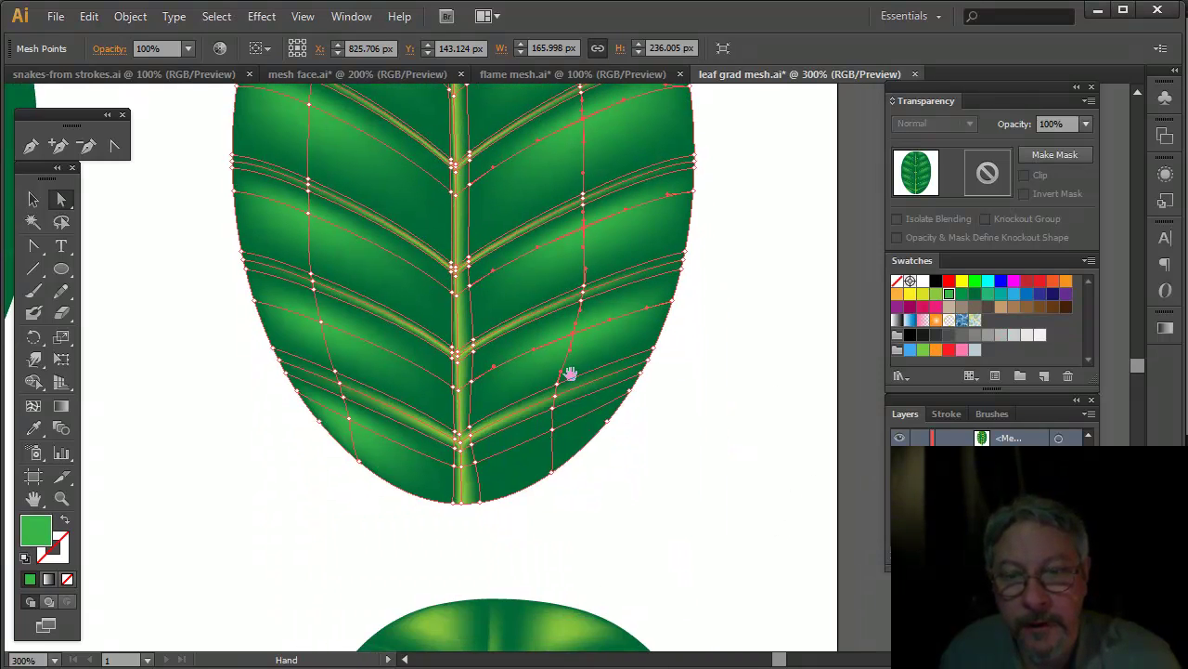
left_click(553, 430)
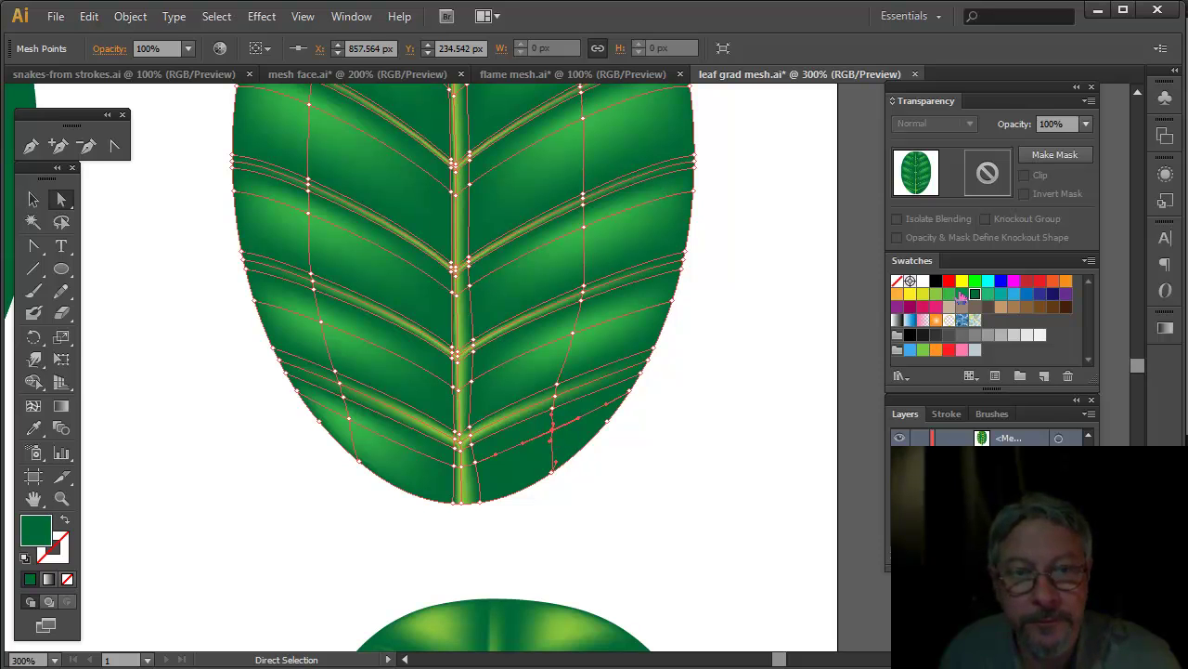
left_click(961, 296)
key("ctrl+shift+a")
key("ctrl+minus")
key("ctrl+minus")
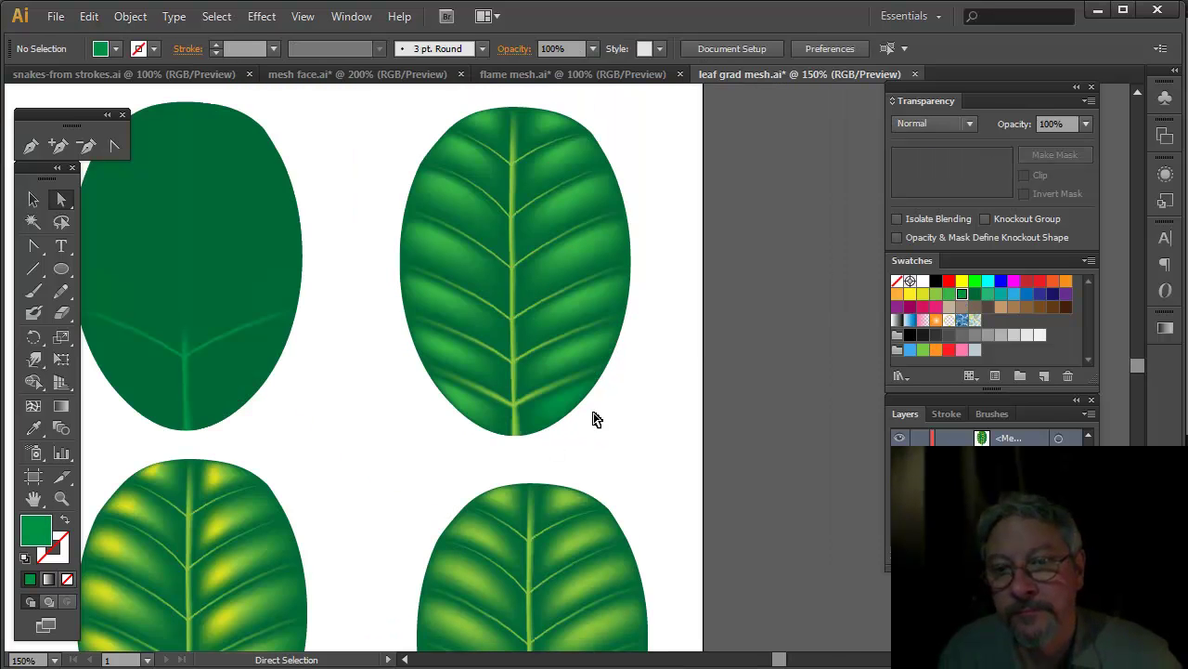
left_click_drag(630, 476, 734, 449)
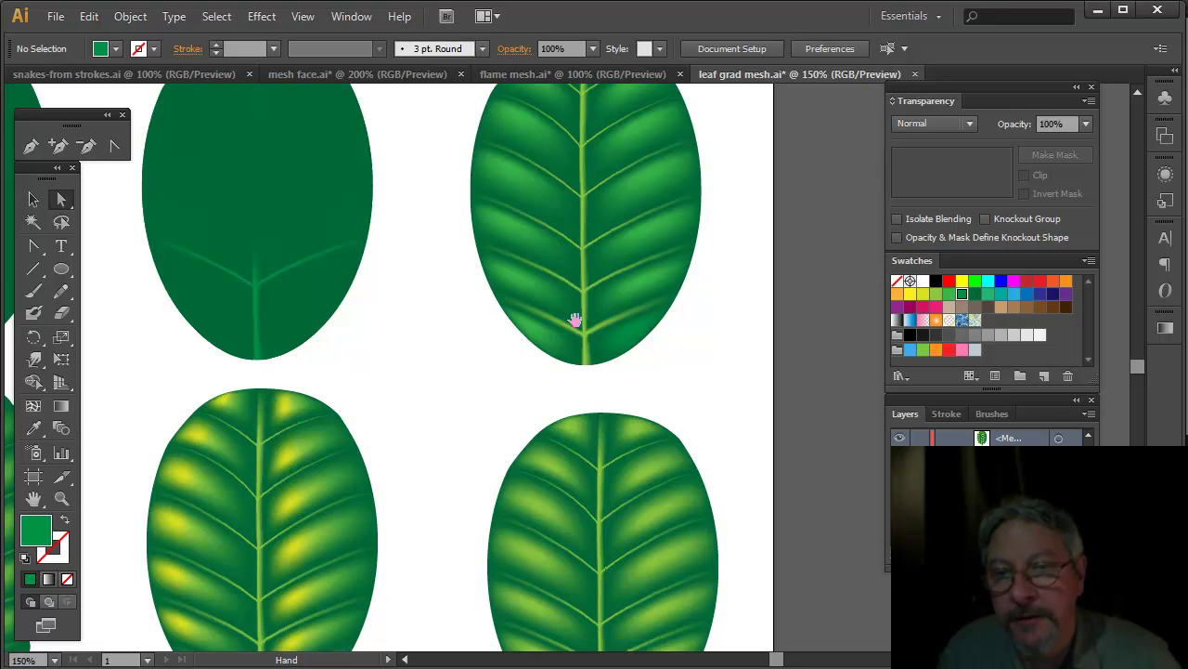
left_click_drag(576, 321, 549, 418)
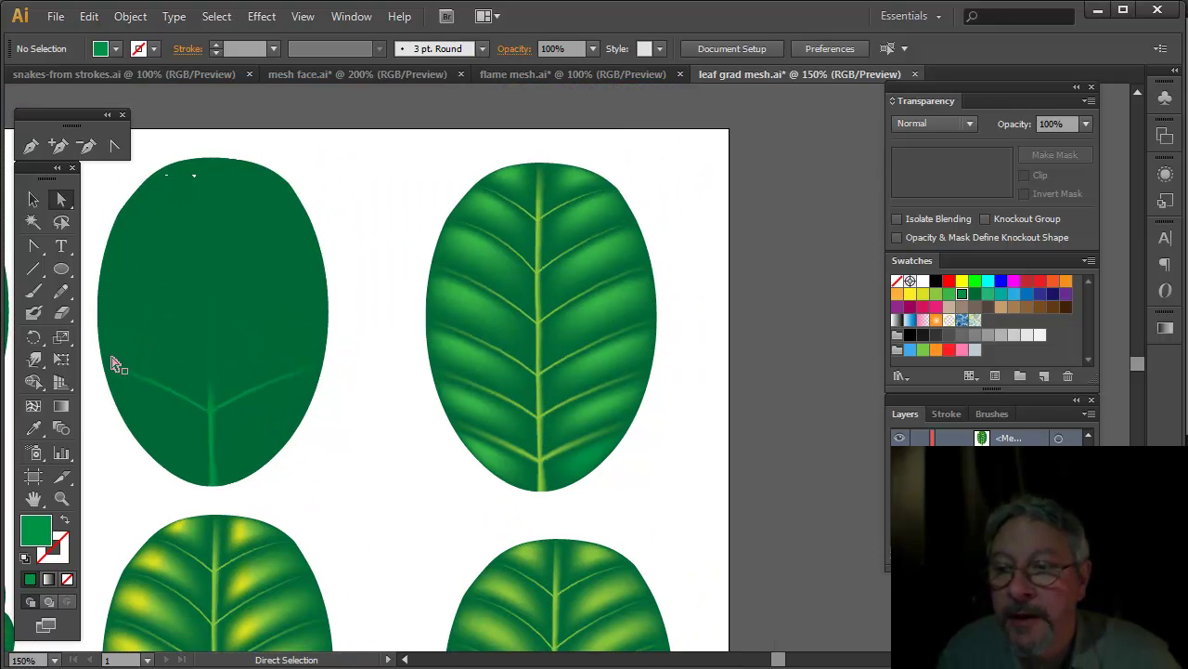
Step: Add yellow-green mesh points below the second vein from the top, near the leaf's left edge and just right of the midrib
left_click(61, 499)
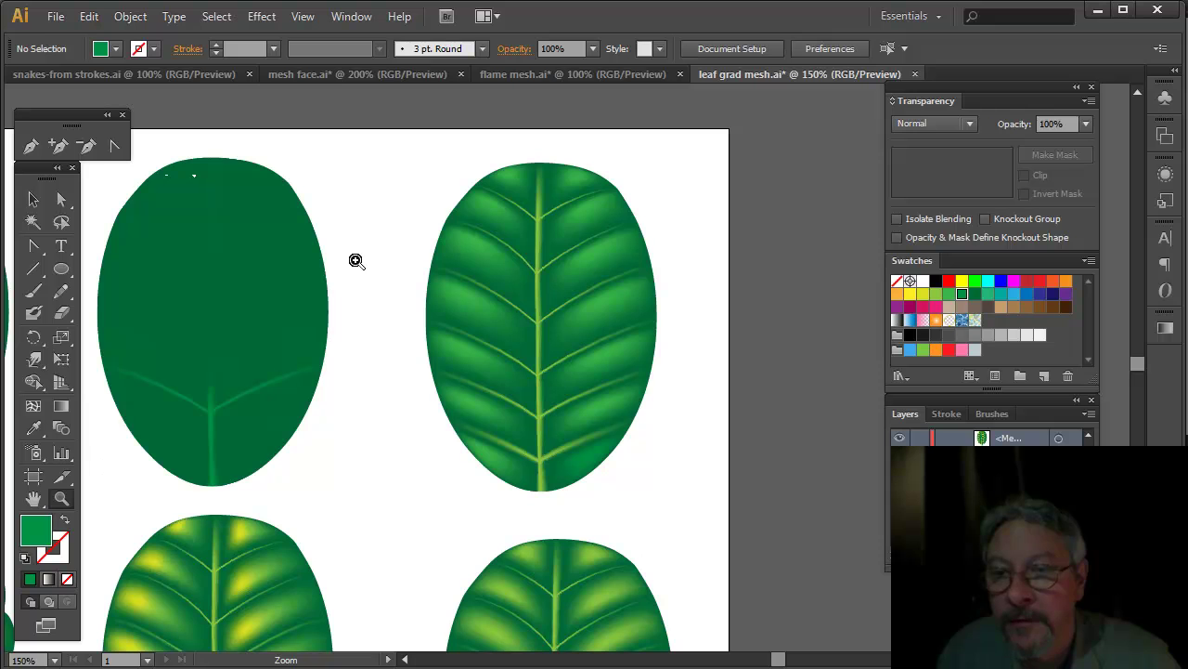
left_click_drag(416, 174, 600, 352)
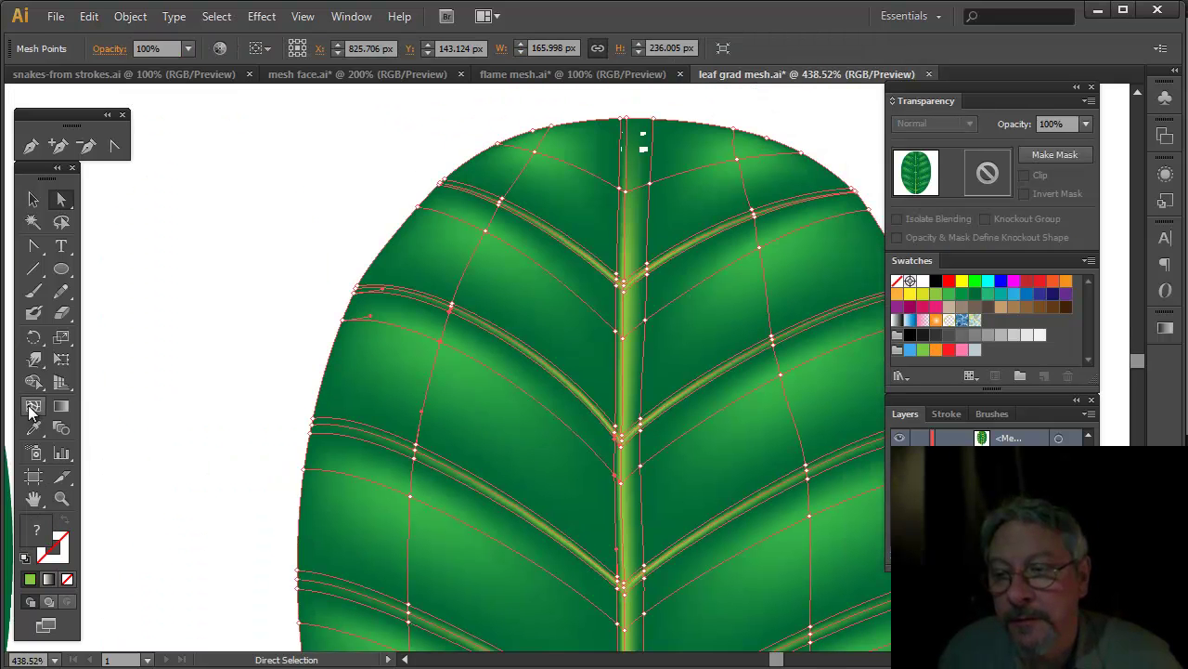
left_click(32, 409)
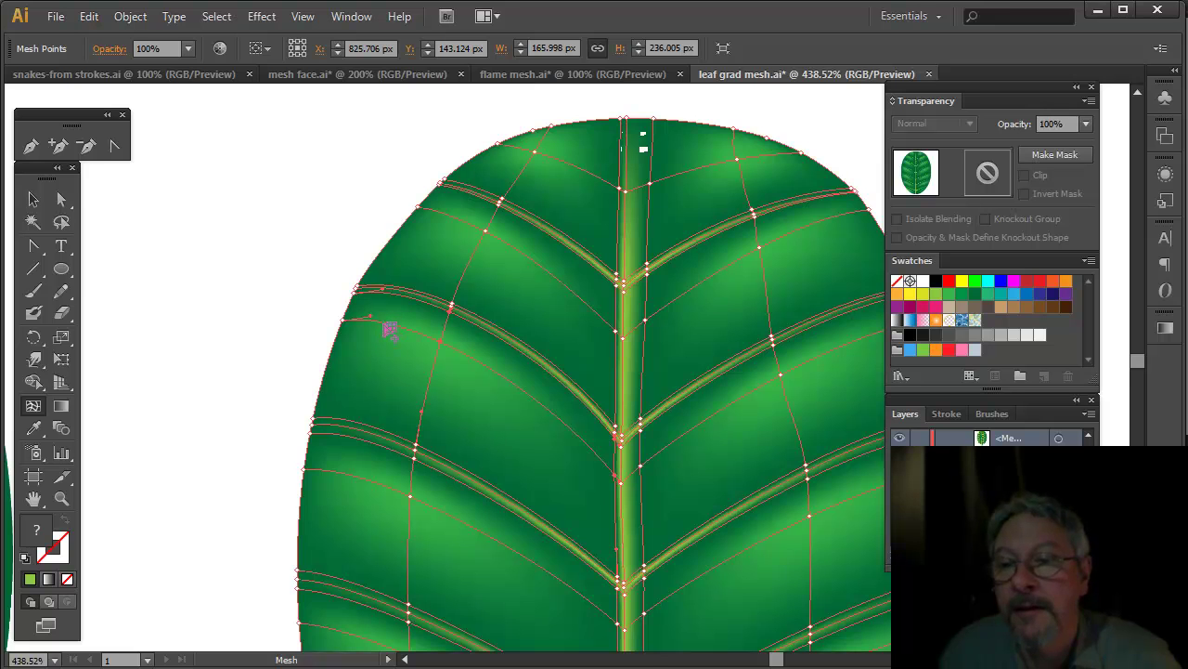
left_click(384, 321)
left_click(948, 295)
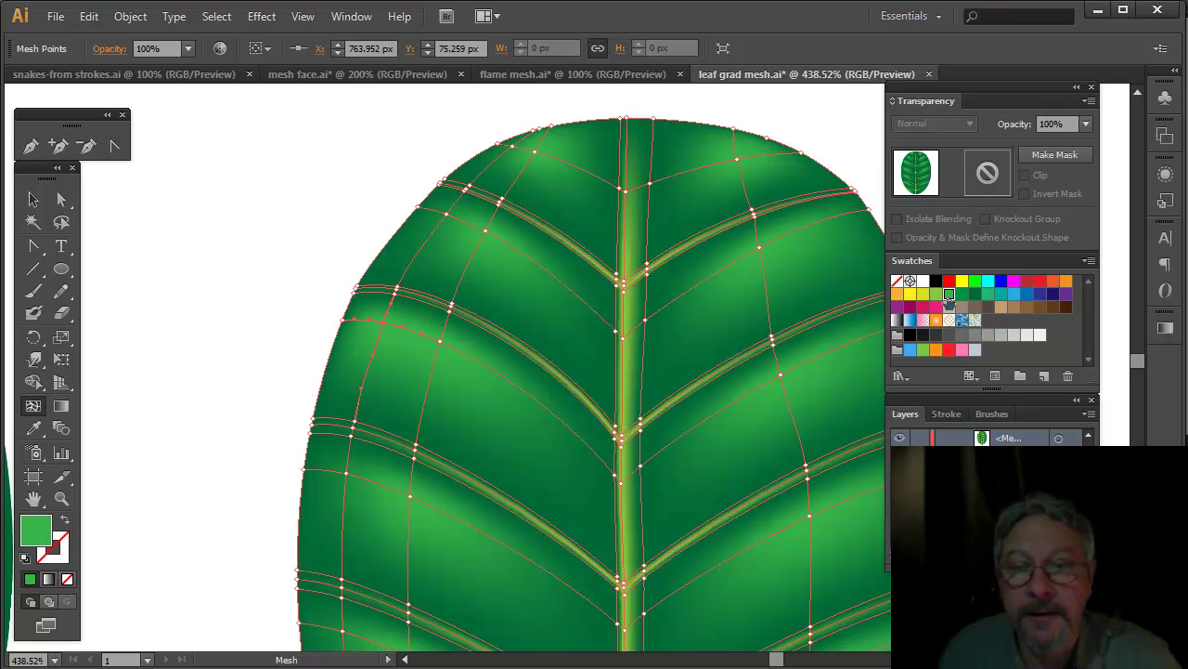
left_click(936, 295)
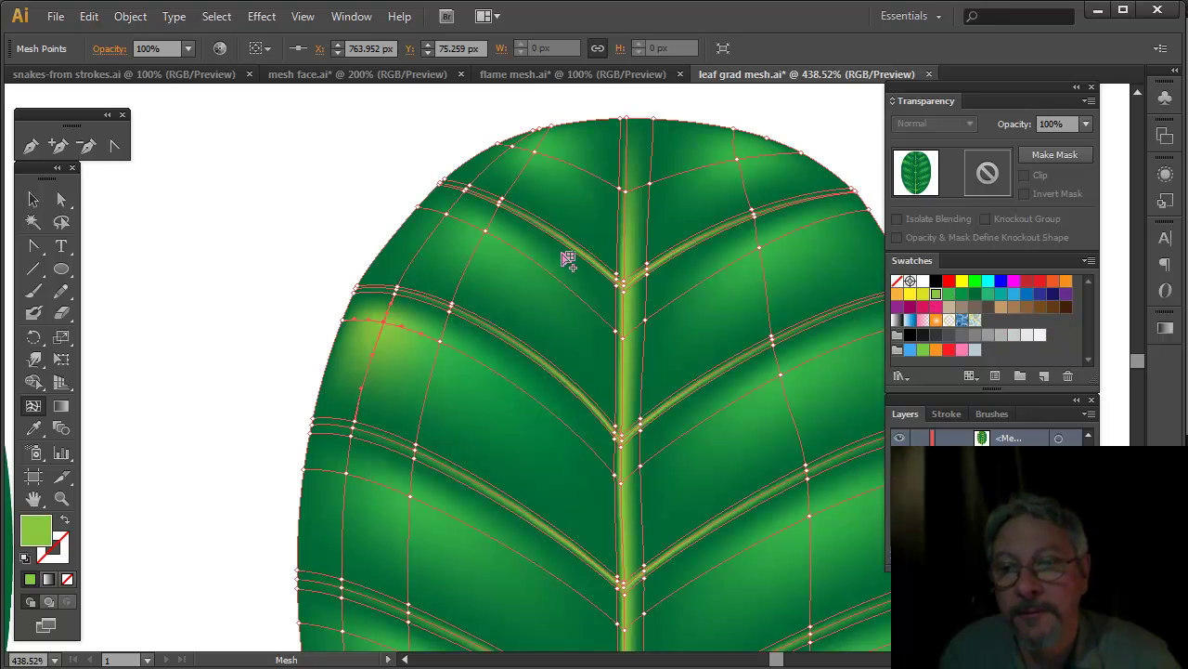
left_click(717, 413)
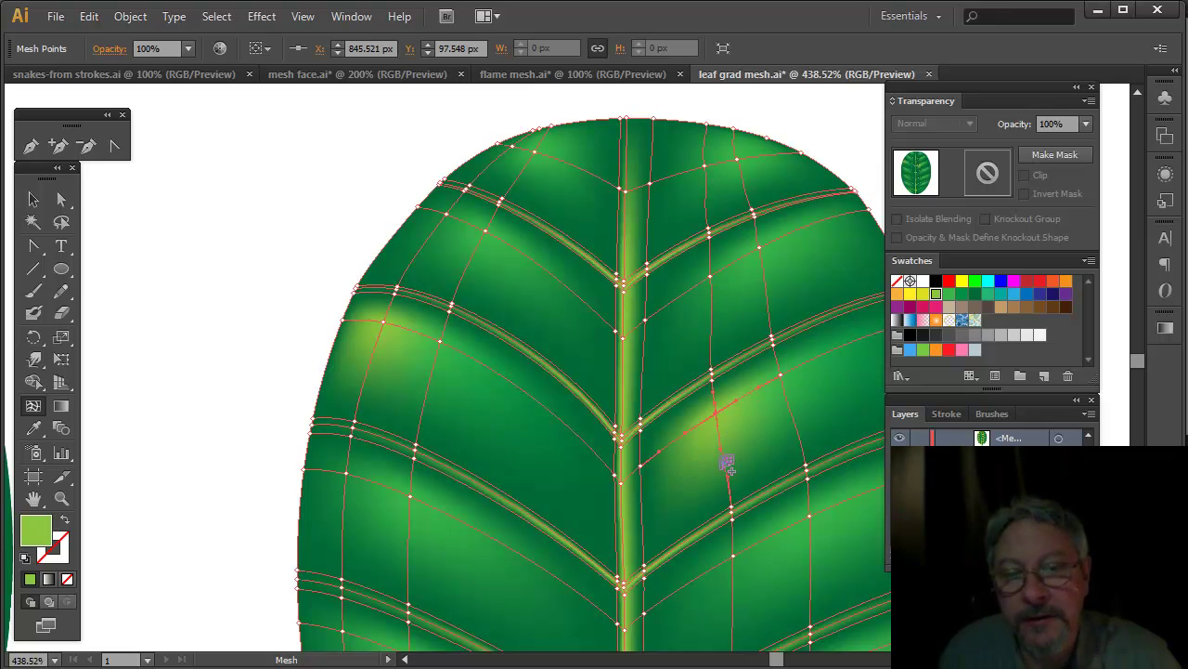
Step: Recolour the outer-left mesh line's points above and below the top vein with the yellow-green swatch
left_click(67, 199)
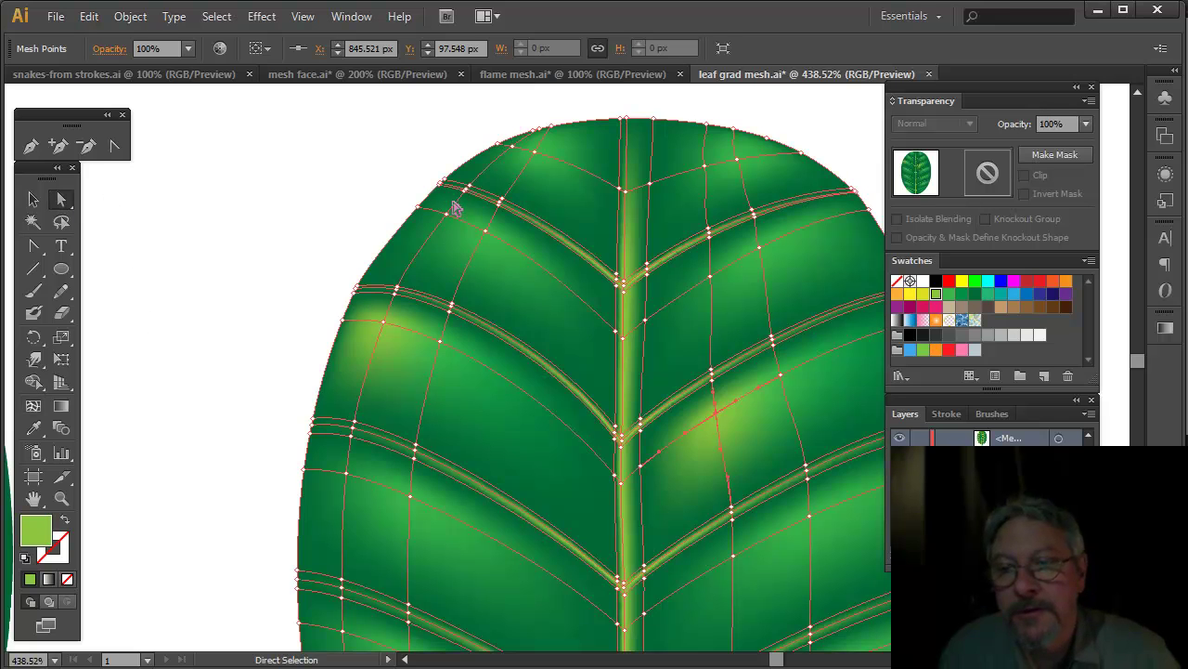
left_click(447, 216)
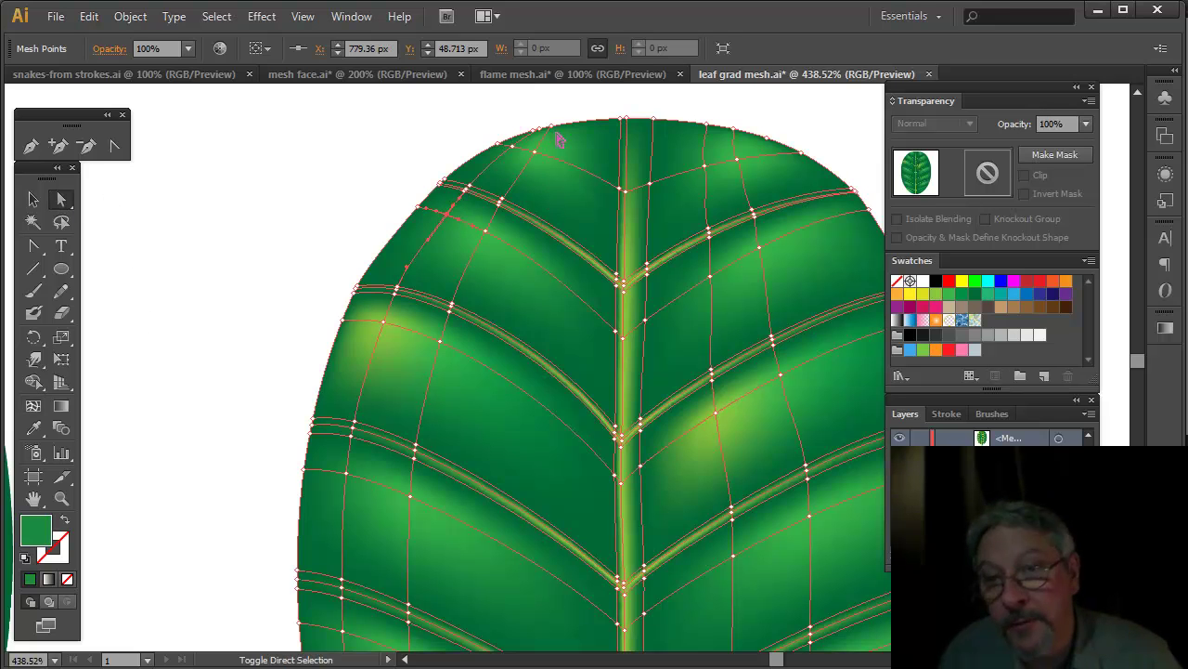
left_click(510, 146, "shift")
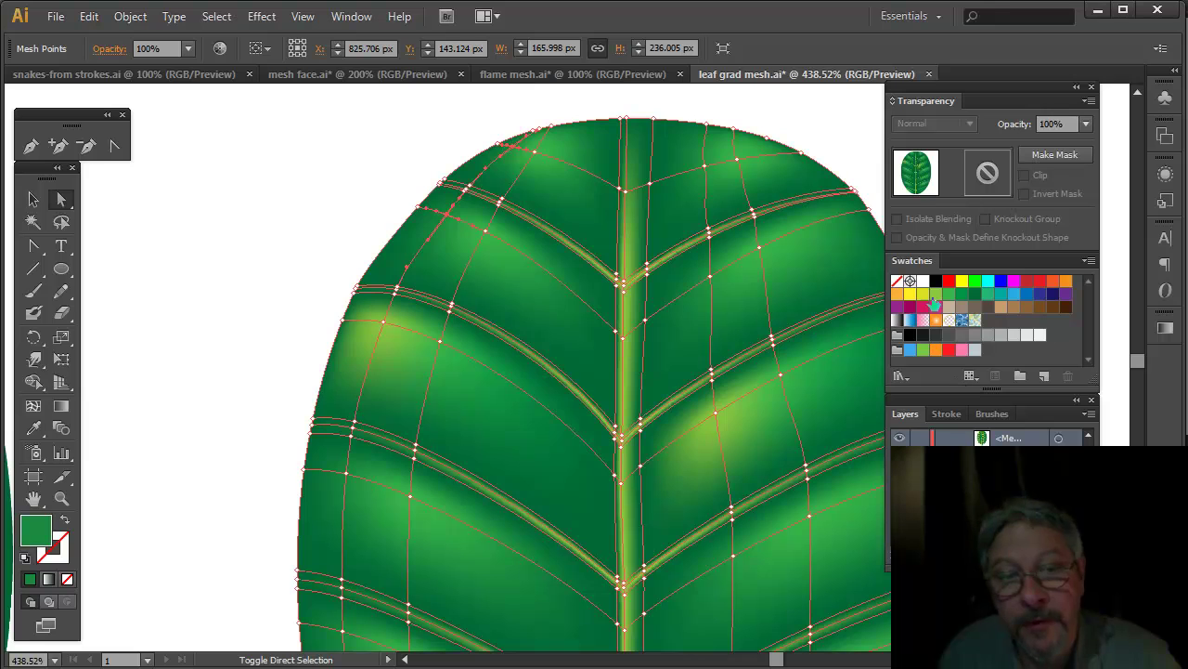
left_click(936, 294)
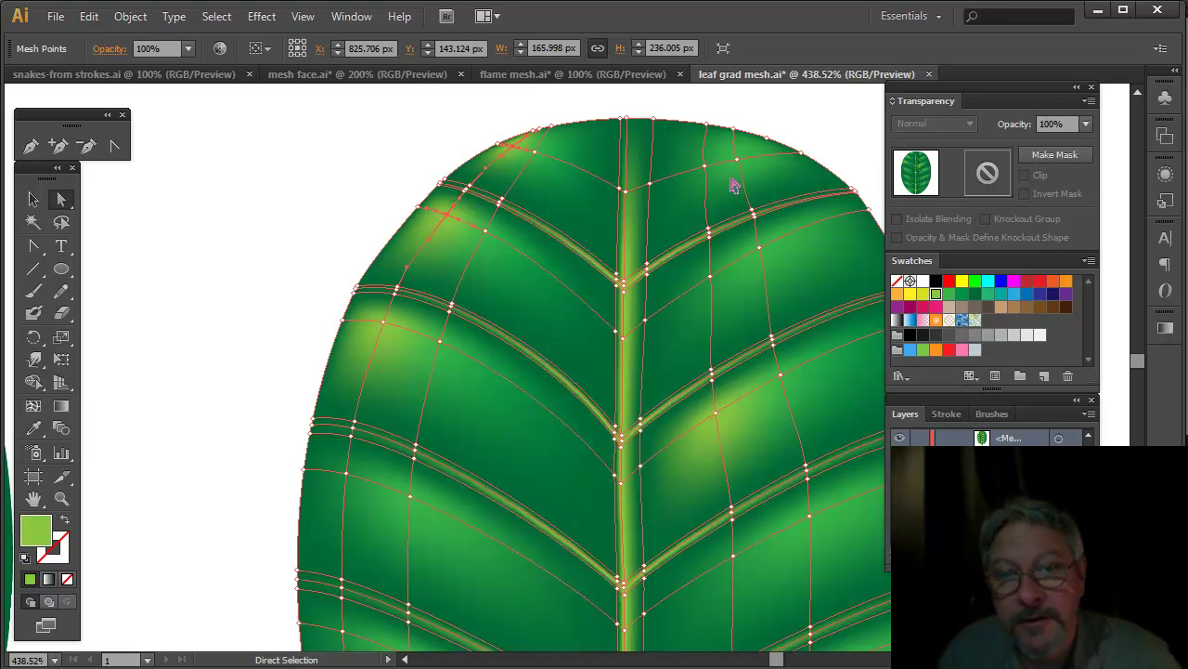
Step: Recolour the mesh points above and below the right top vein and below the third vein on both sides with the yellow-green swatch, then deselect
left_click(704, 168)
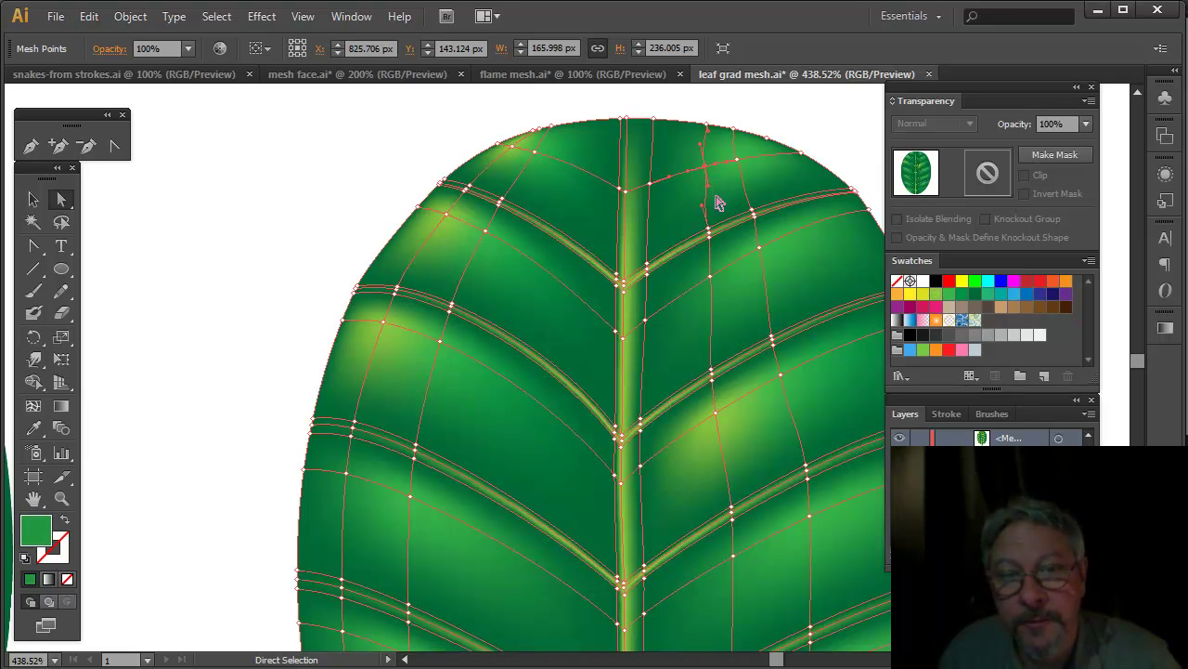
key("ctrl")
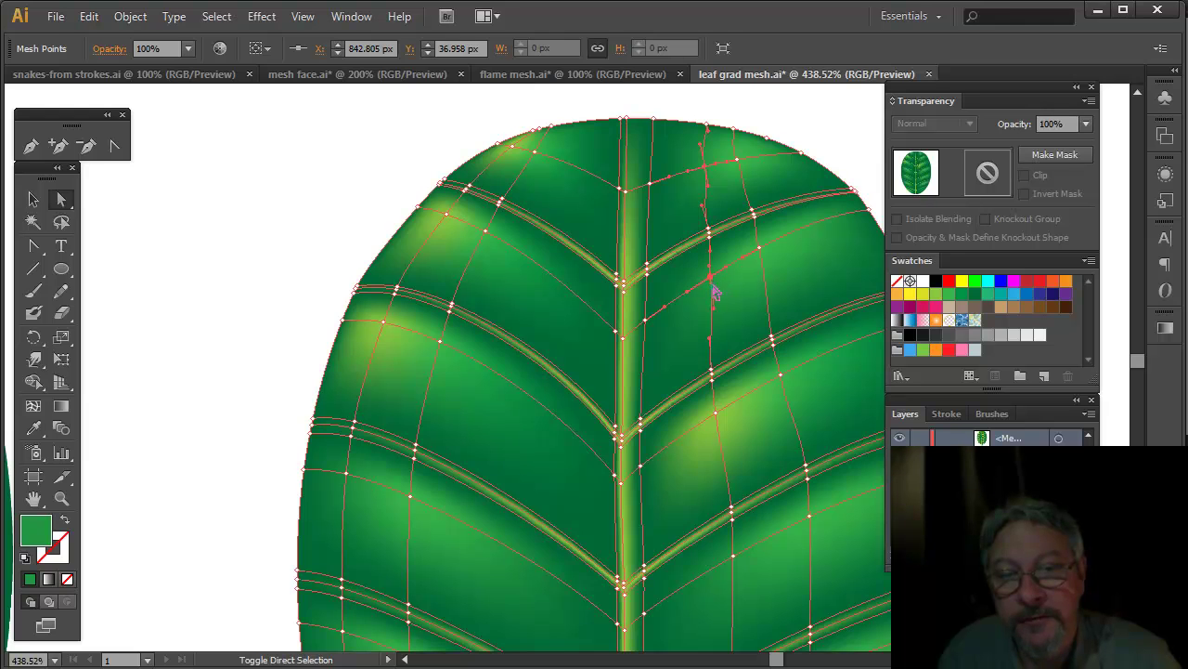
left_click(711, 279, "shift")
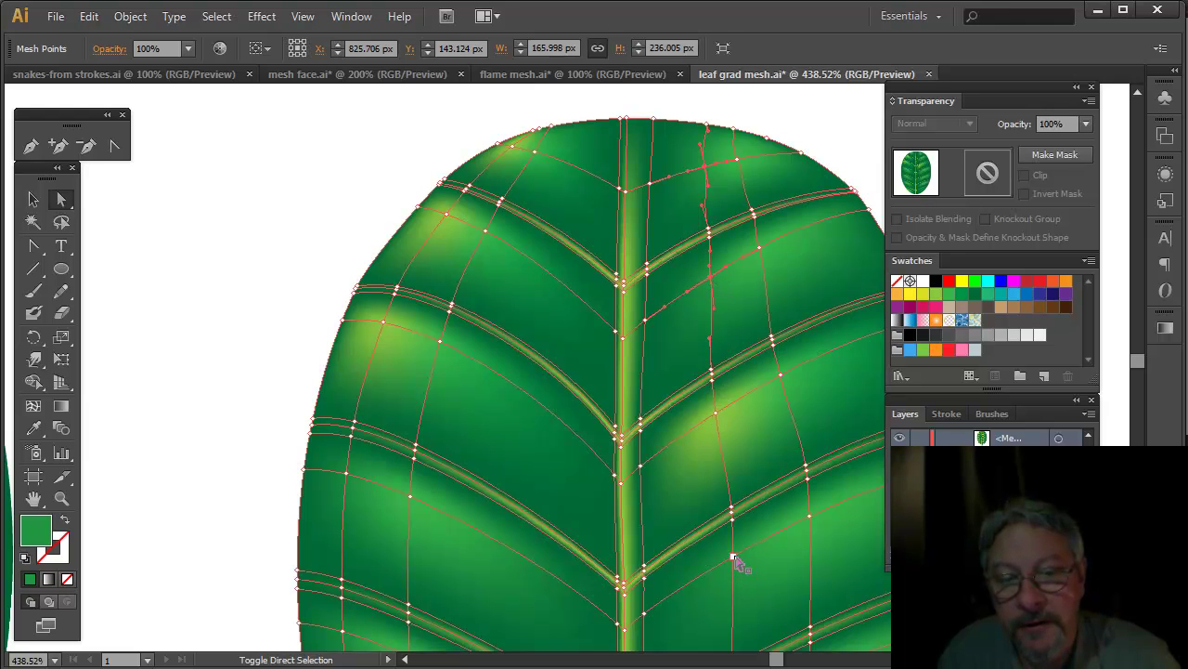
left_click(345, 473, "shift")
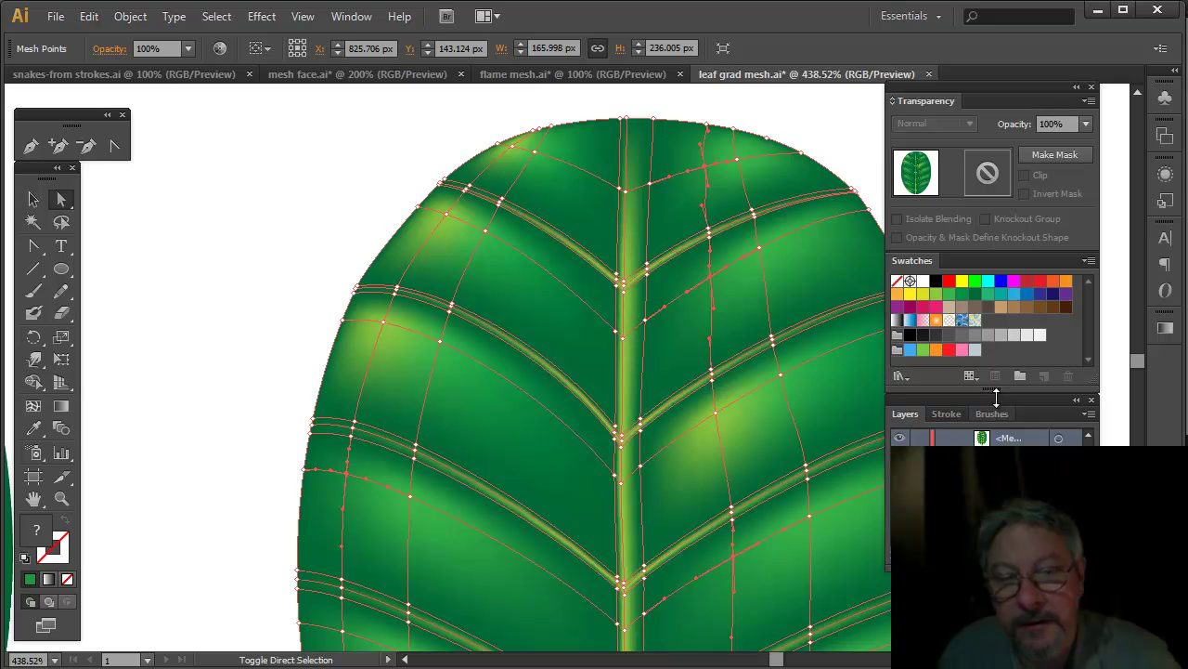
left_click(936, 294)
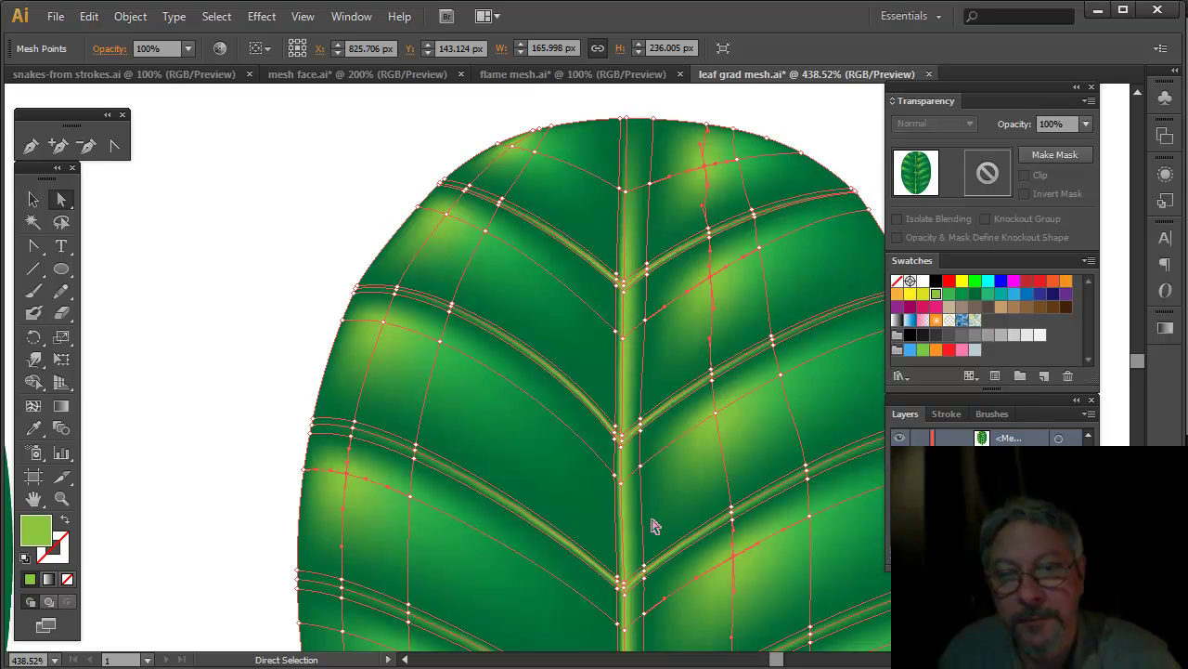
scroll(631, 366, "down", 2)
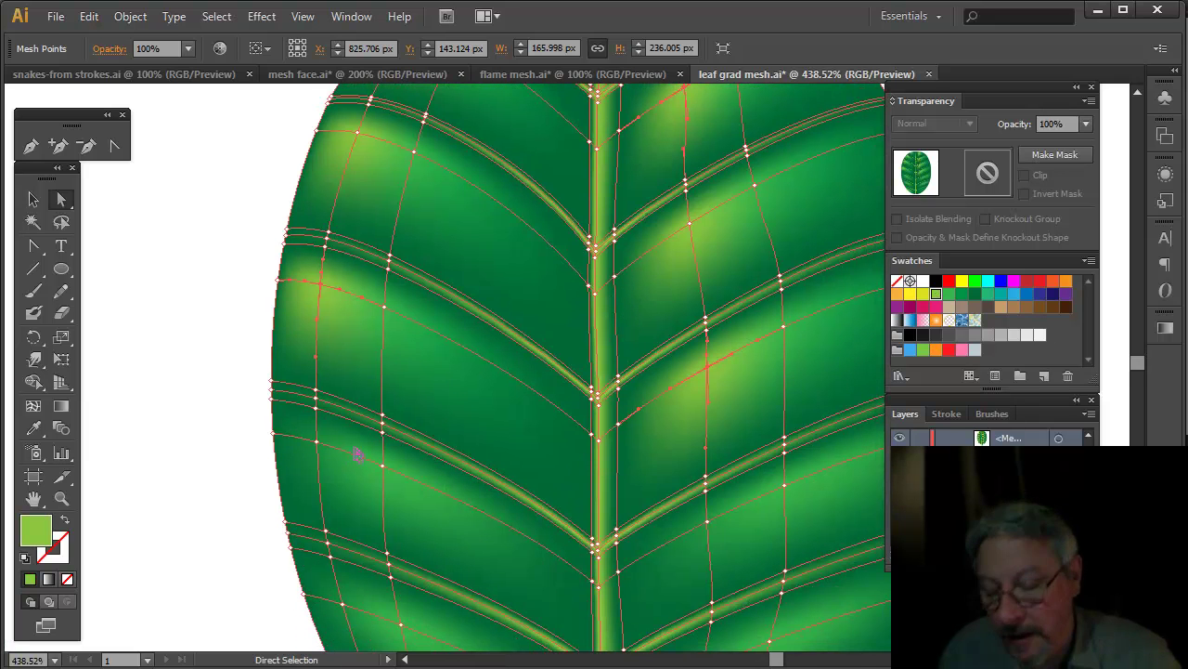
key("ctrl+minus")
key("ctrl+minus")
key("ctrl+minus")
key("ctrl+minus")
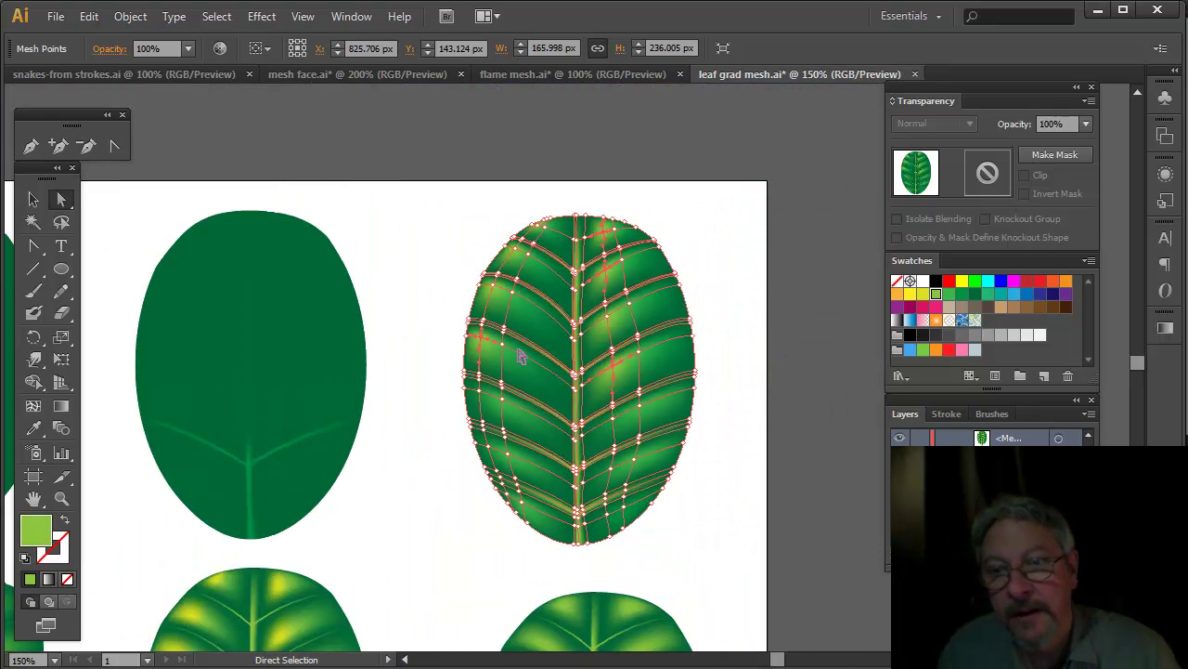
left_click(460, 477)
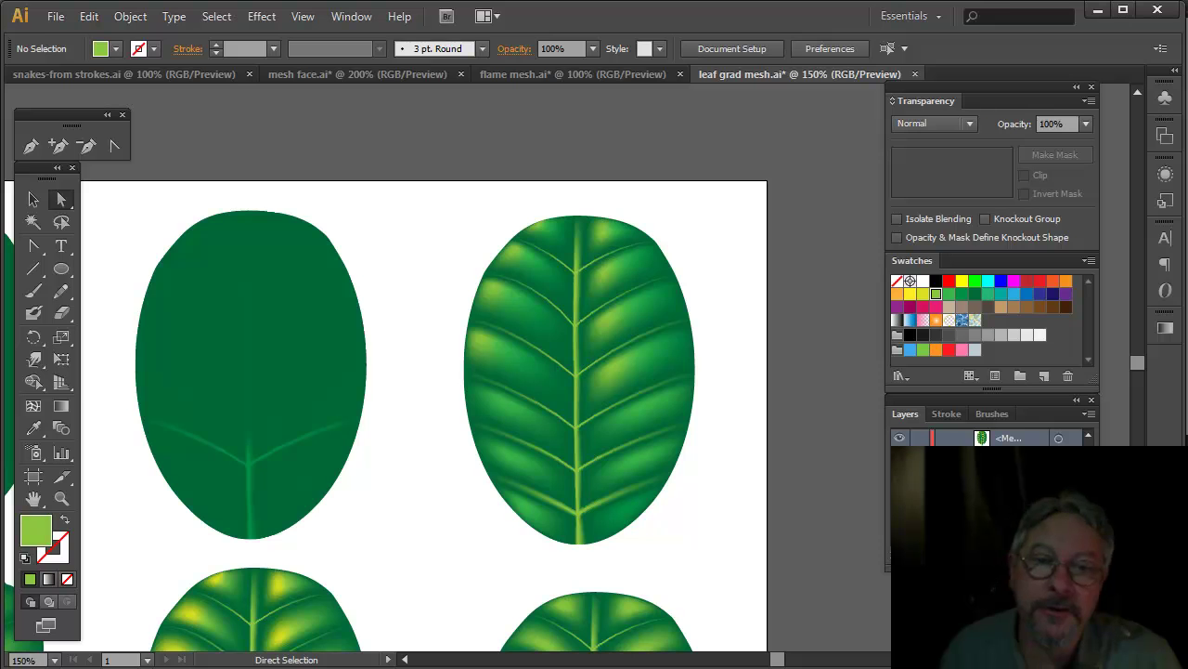
Step: Examine the finished example leaves on the artboard, comparing their lobed edges, stems and yellow highlights with the leaf in progress
left_click_drag(426, 483, 484, 300)
left_click_drag(307, 575, 141, 668)
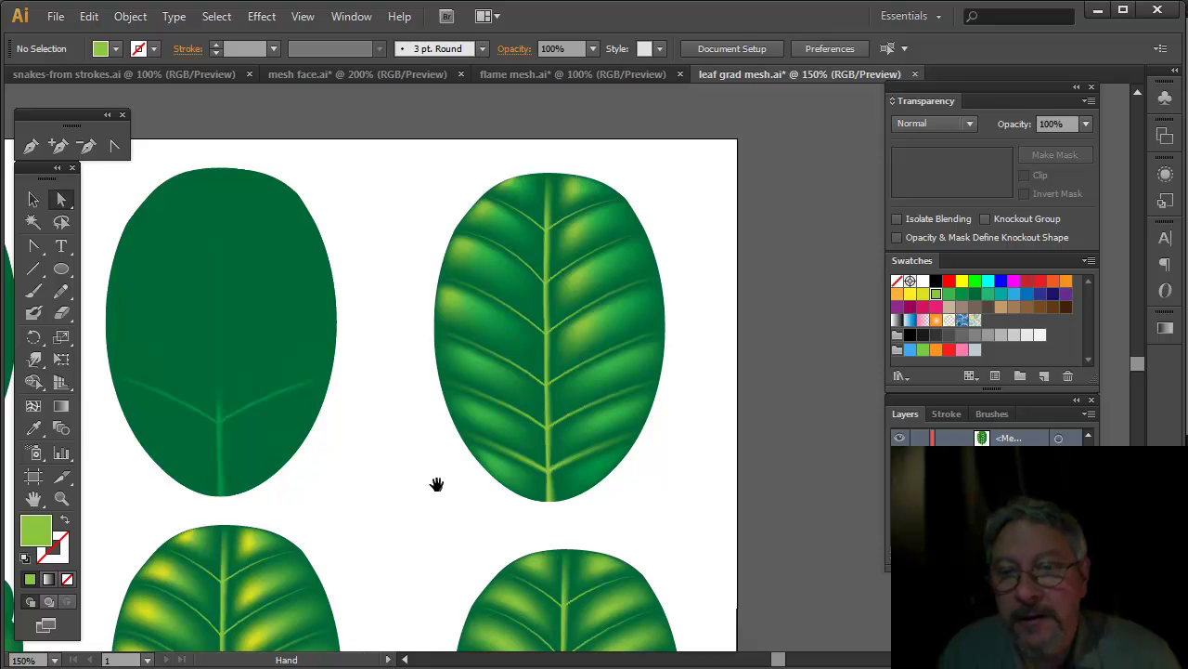
left_click_drag(275, 535, 473, 254)
left_click_drag(403, 210, 565, 299)
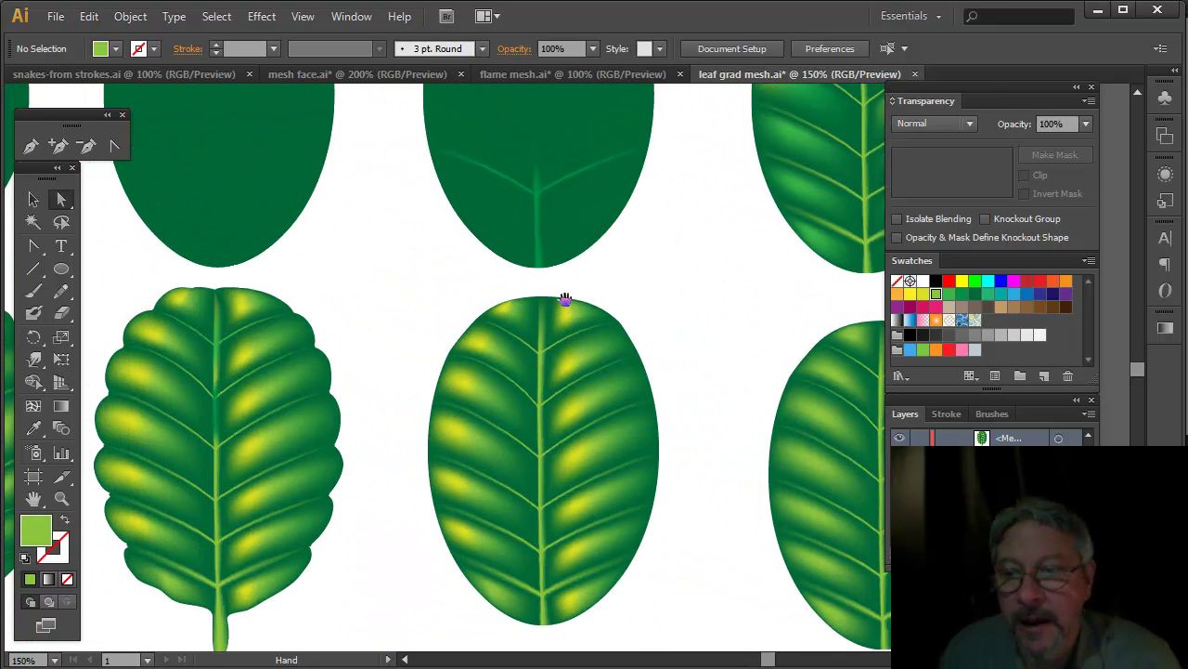
left_click_drag(280, 418, 338, 407)
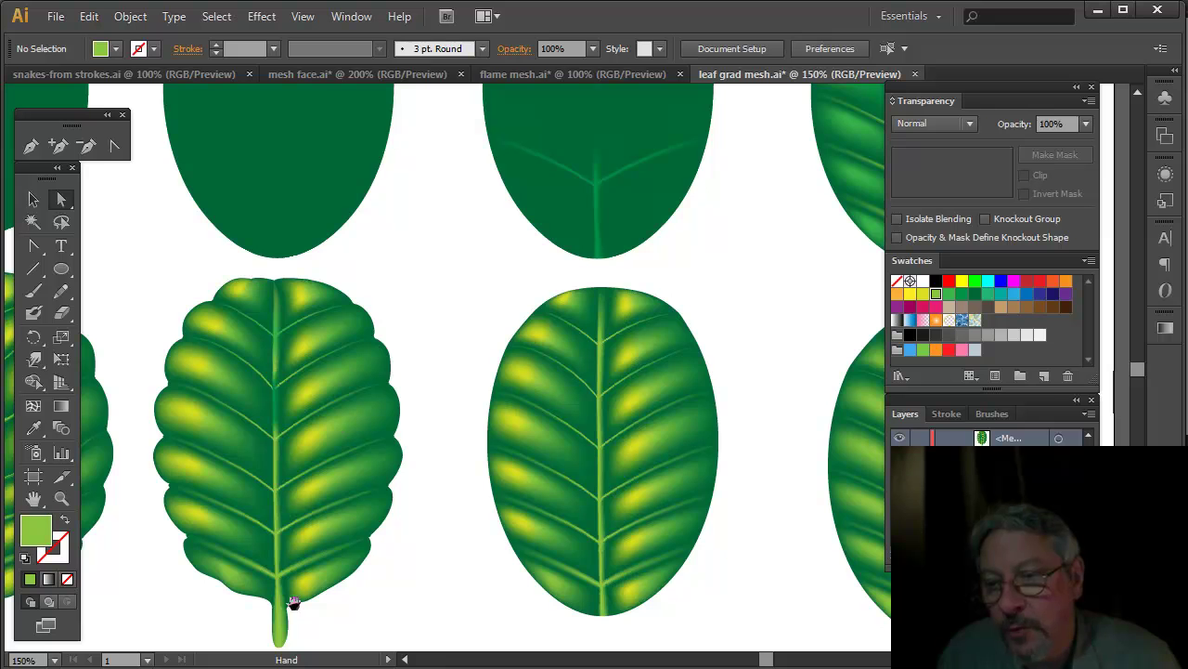
left_click_drag(309, 517, 455, 481)
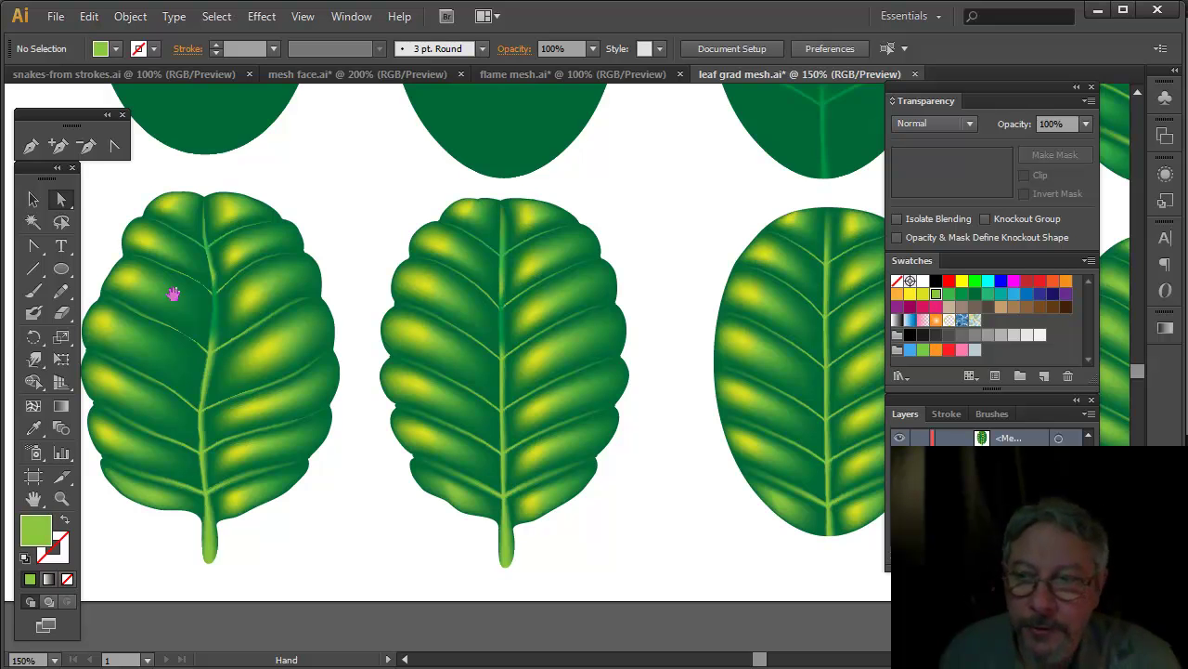
left_click_drag(626, 208, 473, 390)
left_click_drag(642, 257, 558, 327)
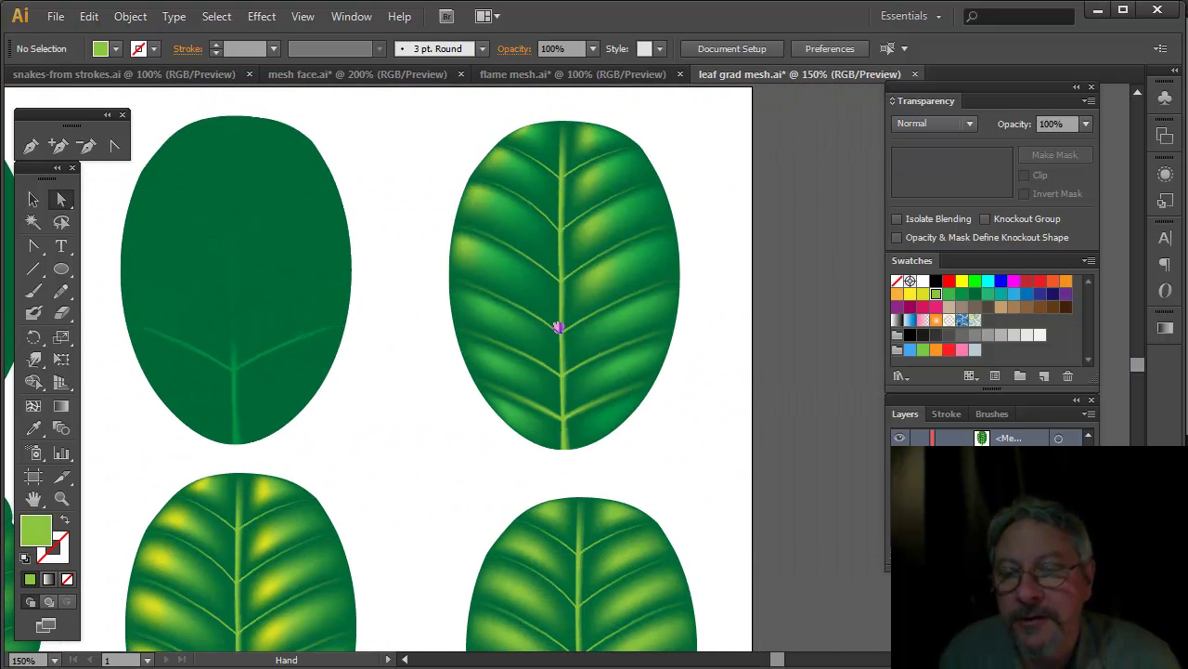
left_click_drag(324, 516, 575, 385)
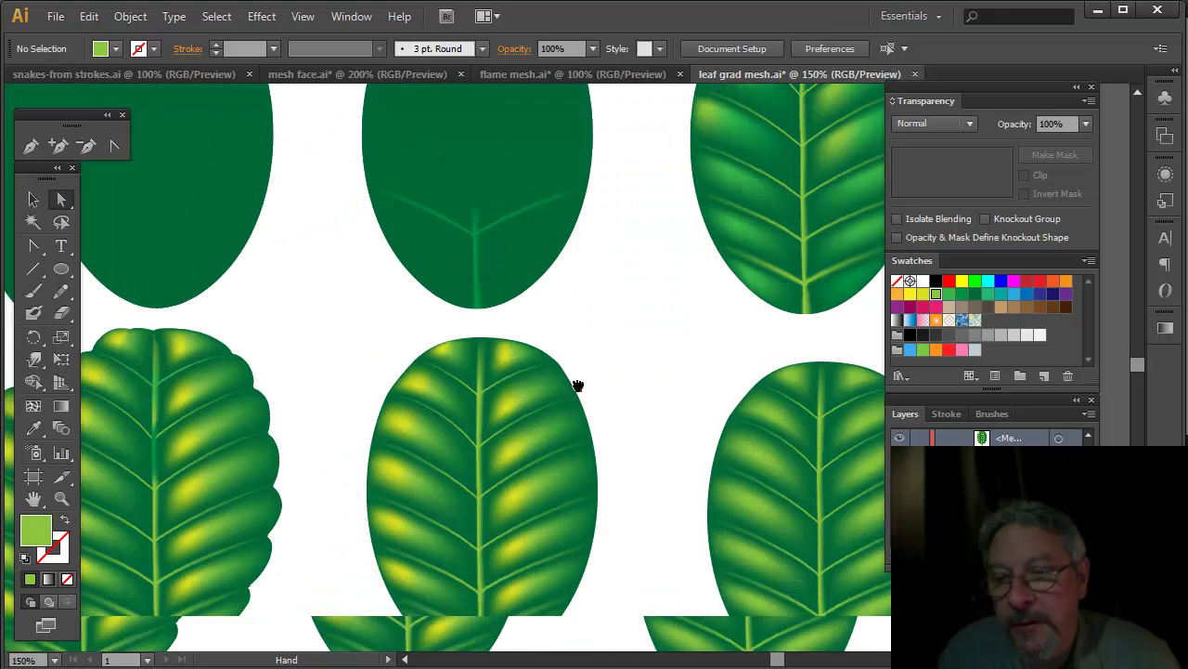
left_click_drag(500, 409, 550, 397)
left_click_drag(577, 256, 215, 488)
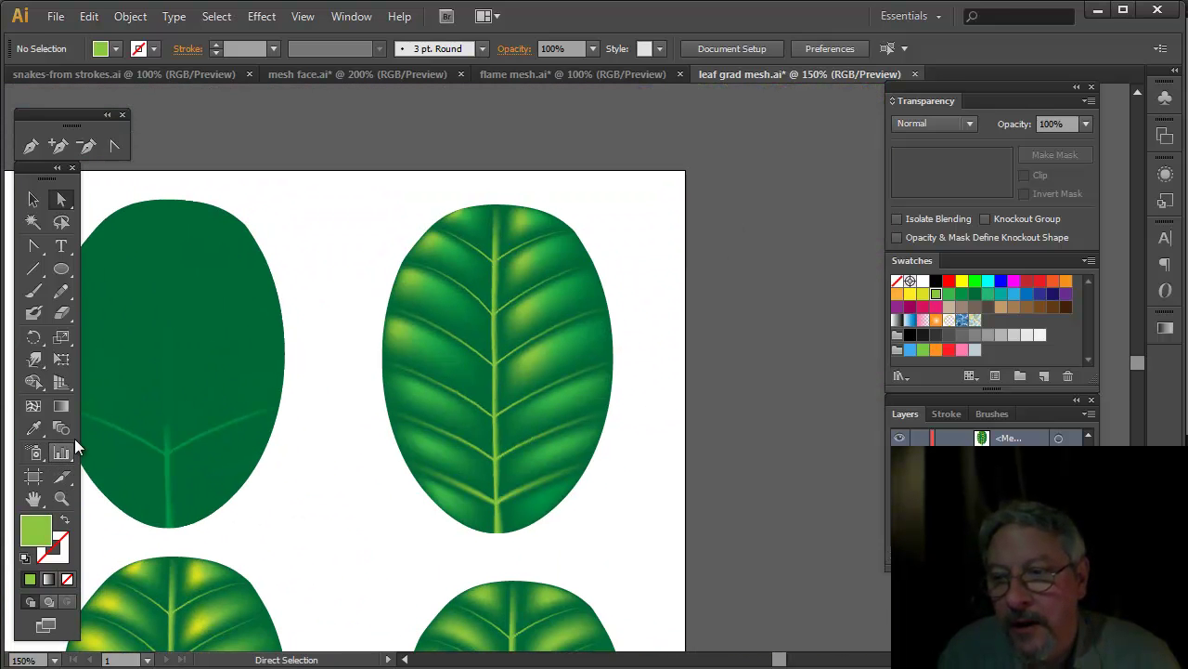
Step: Pull the leaf's left edge outward between the second and third veins and adjust the curve handles into a rounded lobe
left_click(60, 496)
left_click_drag(353, 249, 455, 333)
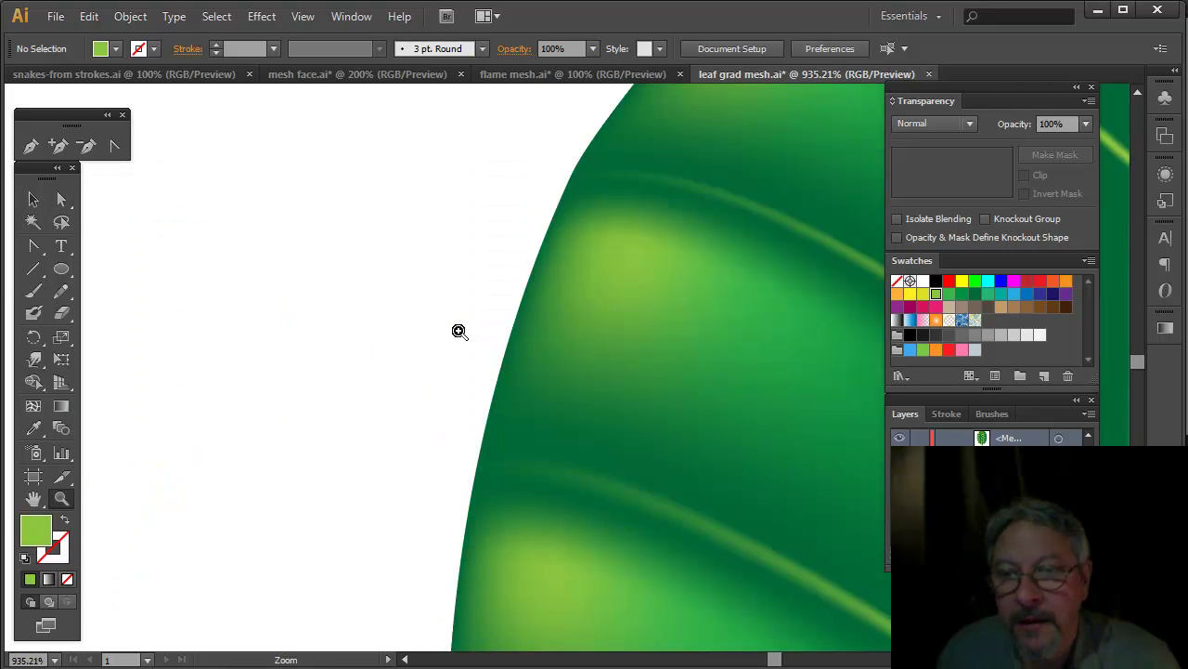
left_click(61, 199)
left_click(580, 320)
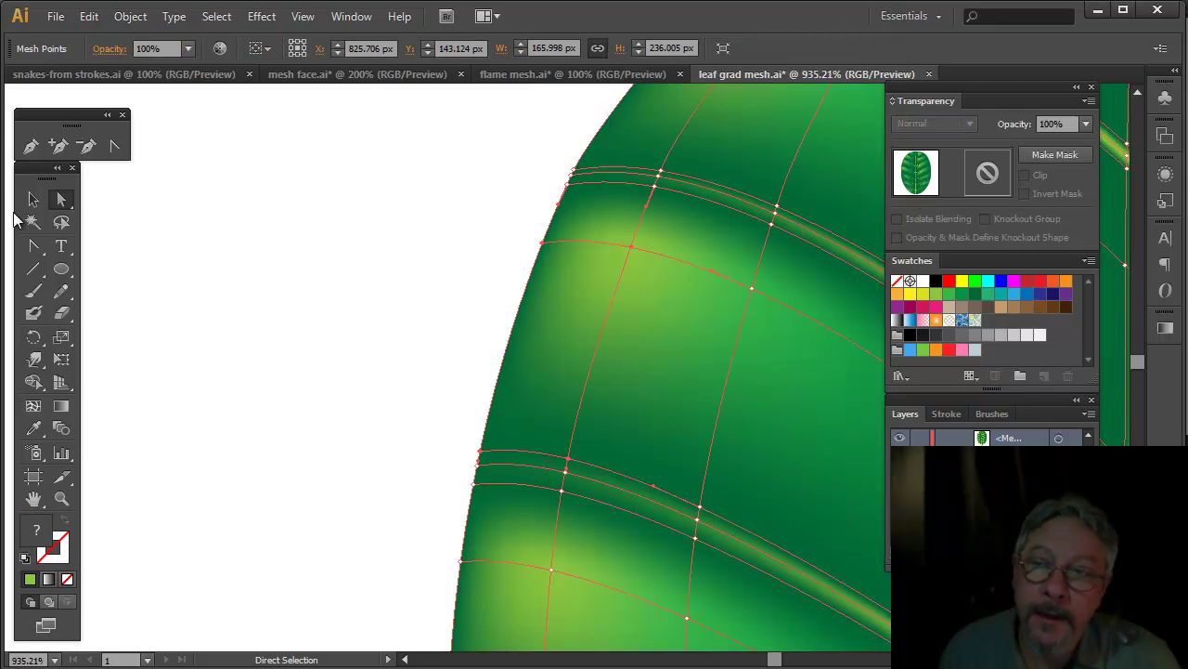
left_click(545, 245)
left_click_drag(544, 246, 486, 265)
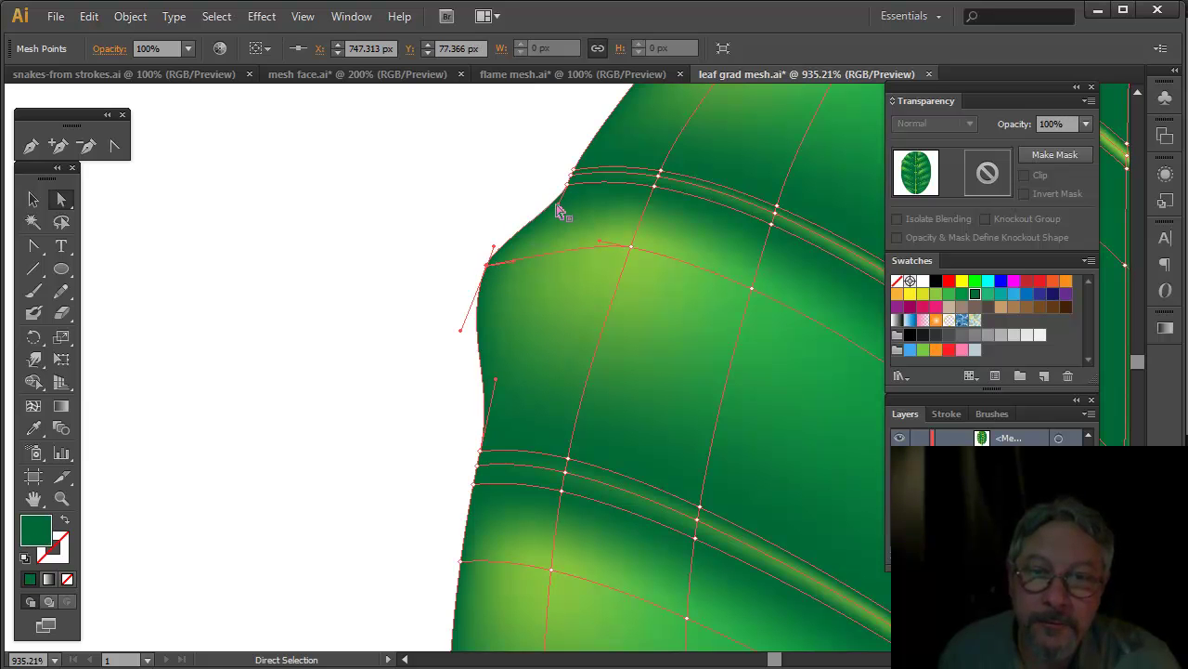
left_click_drag(560, 210, 537, 192)
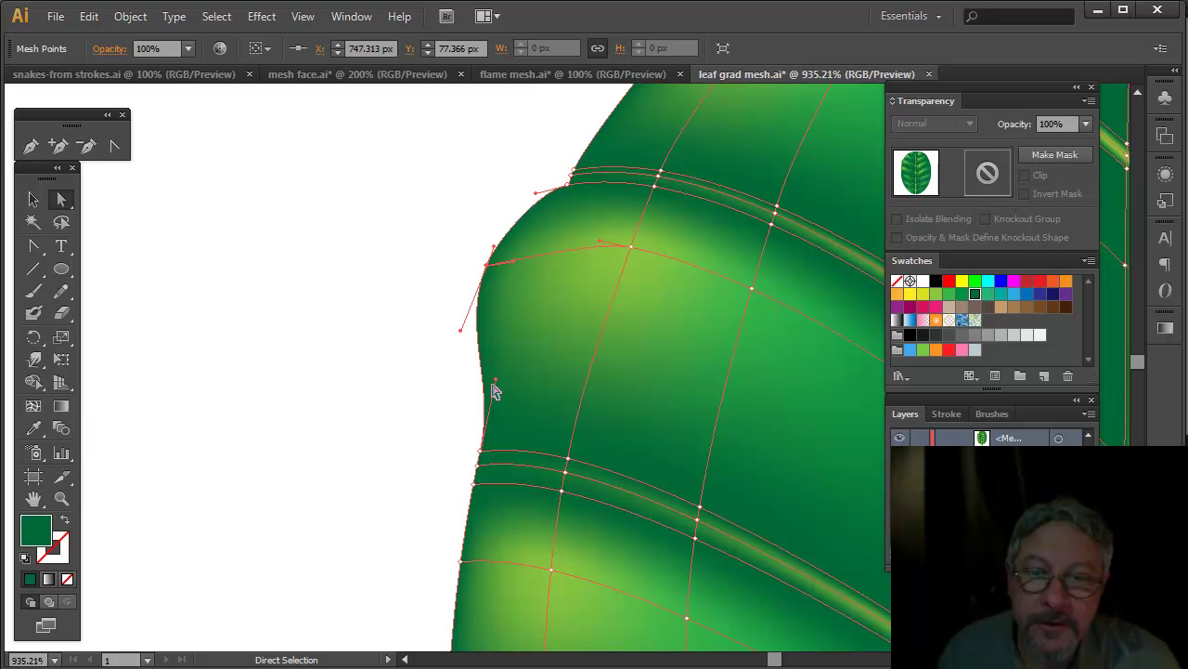
left_click_drag(496, 380, 456, 403)
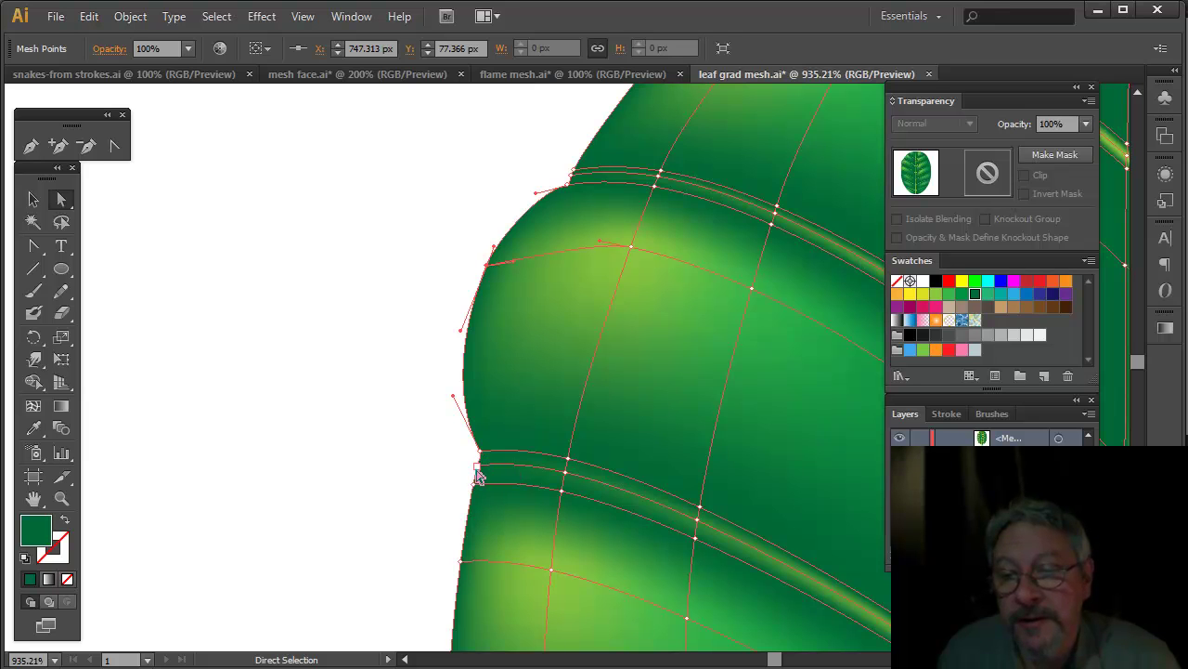
Step: Notch the left edge inward at the tips of the third and second veins, tucking the third vein's lower edge point into its notch
left_click_drag(478, 472, 517, 469)
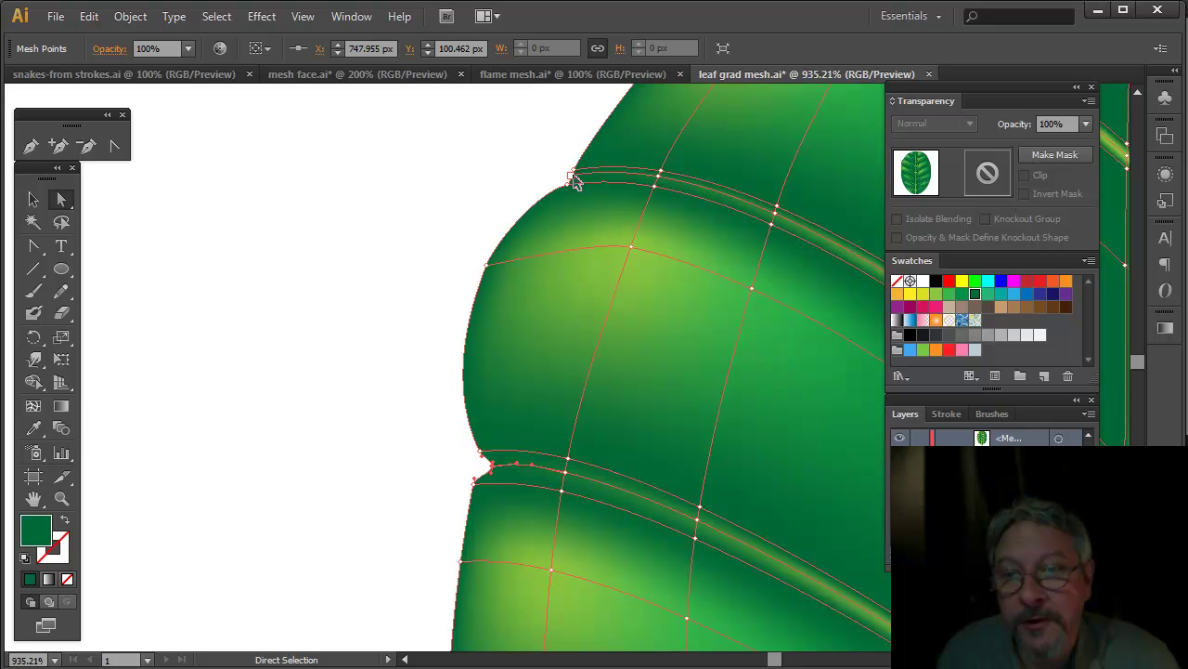
left_click_drag(575, 185, 578, 178)
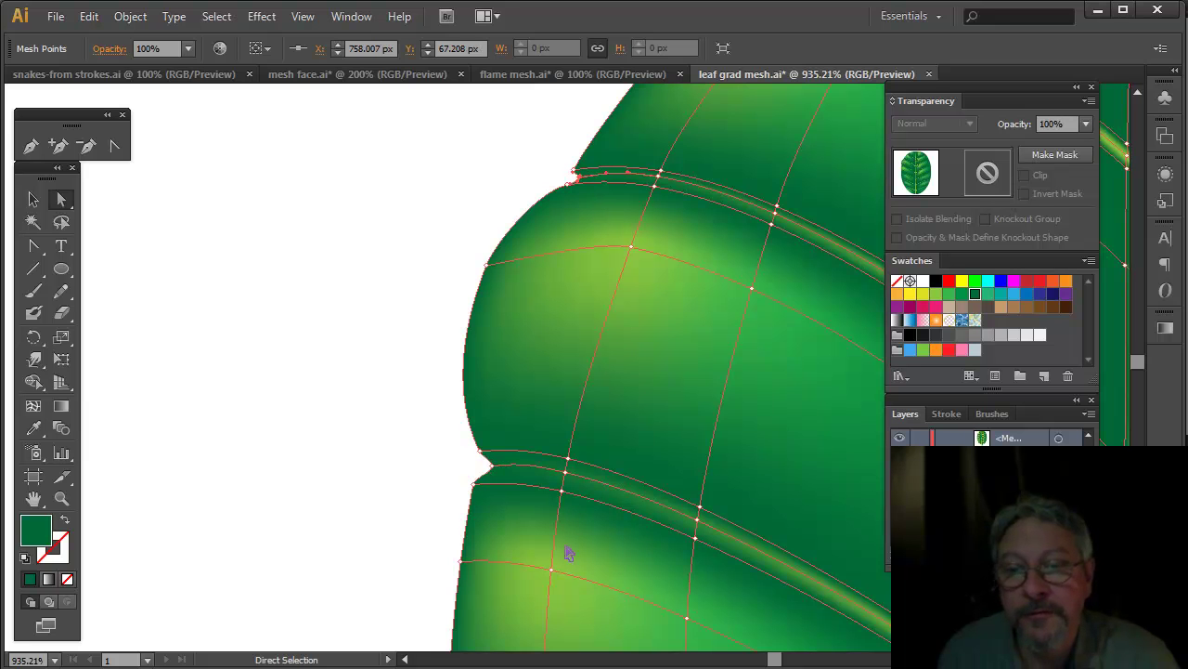
key("space")
left_click_drag(565, 551, 566, 300)
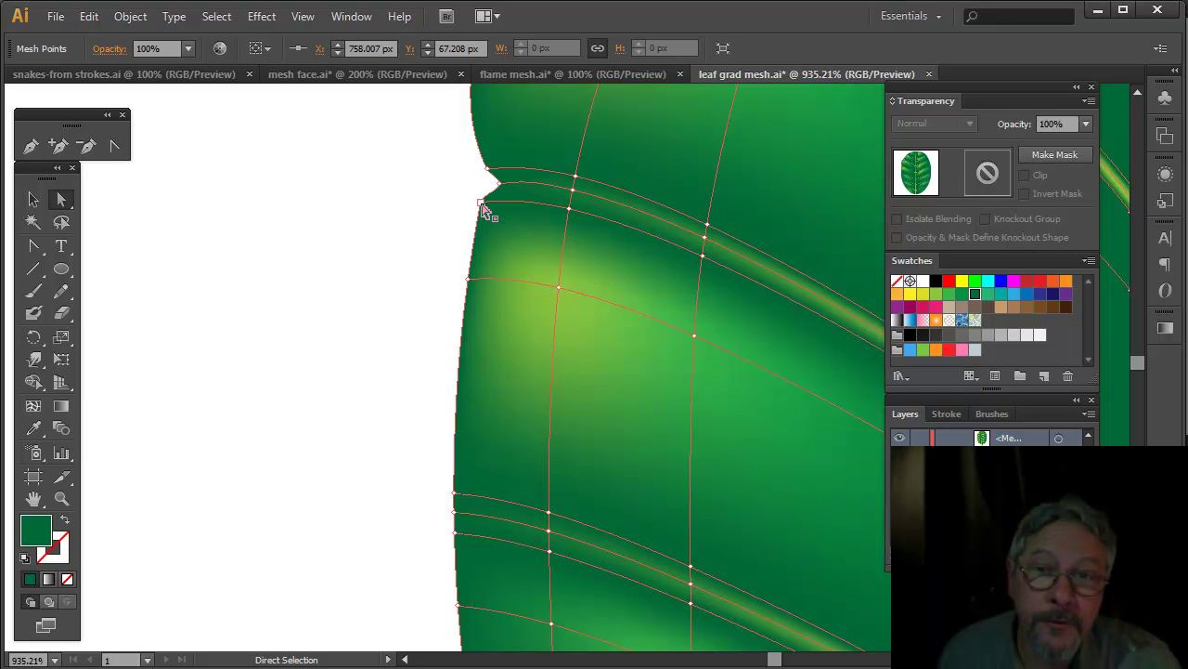
left_click_drag(482, 206, 496, 195)
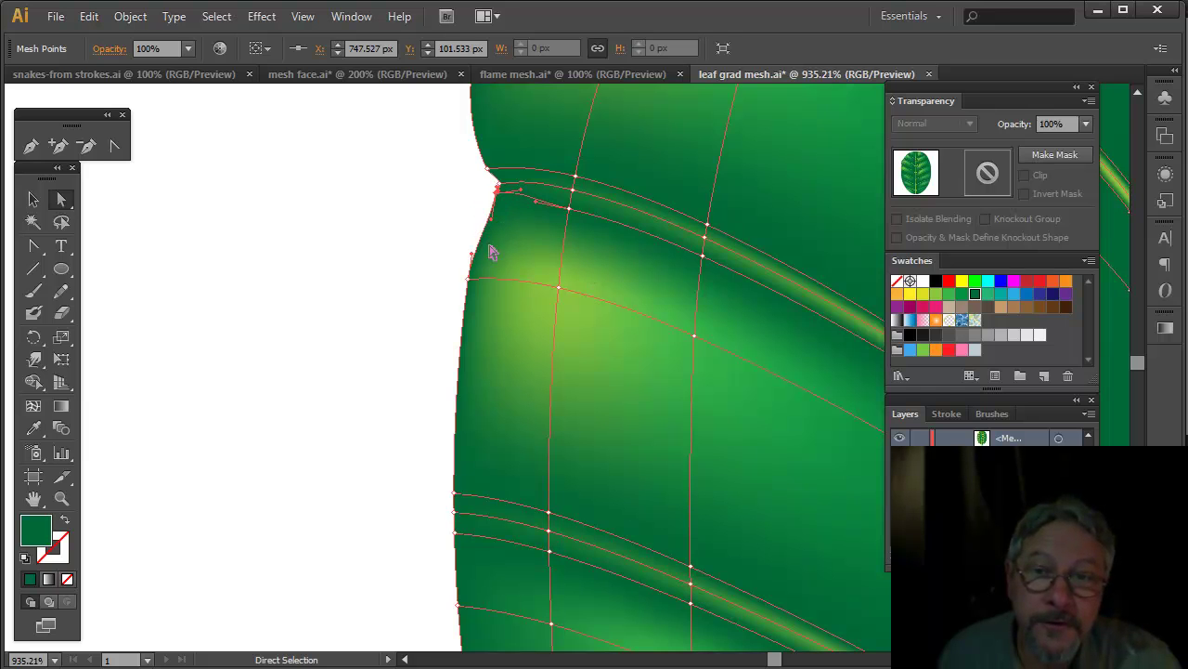
Step: Shape a rounded lobe on the left edge between the third and fourth veins by moving its edge mesh points and handles
left_click_drag(455, 494, 454, 508)
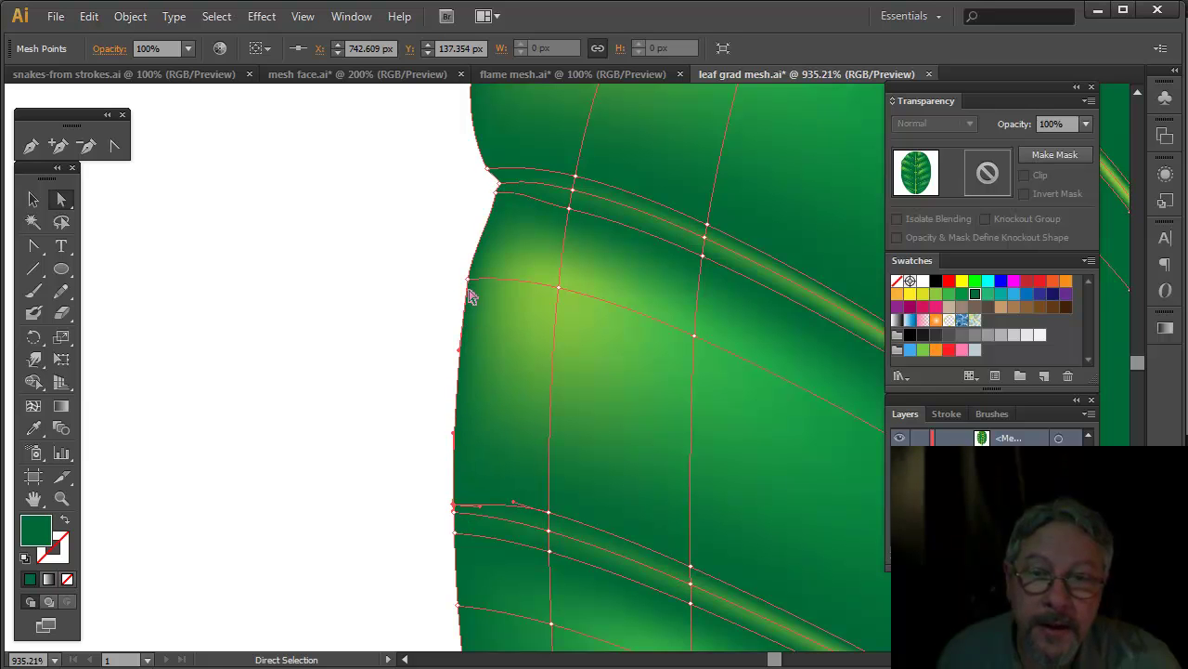
left_click_drag(471, 285, 438, 283)
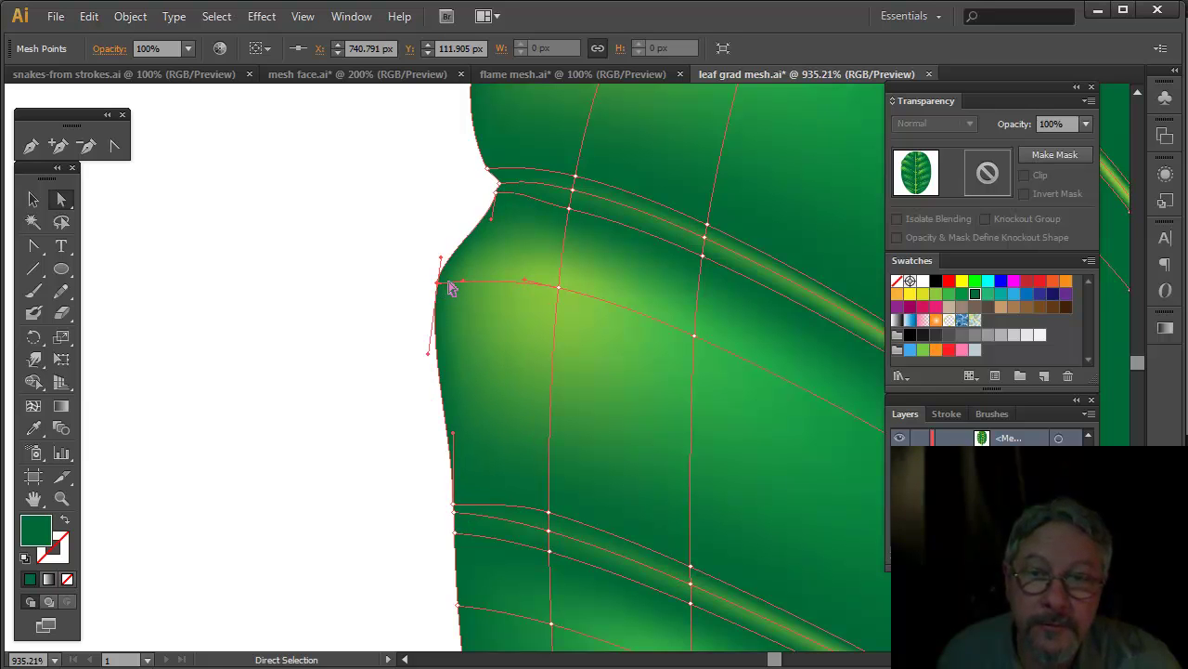
left_click_drag(492, 221, 452, 216)
left_click_drag(455, 436, 409, 455)
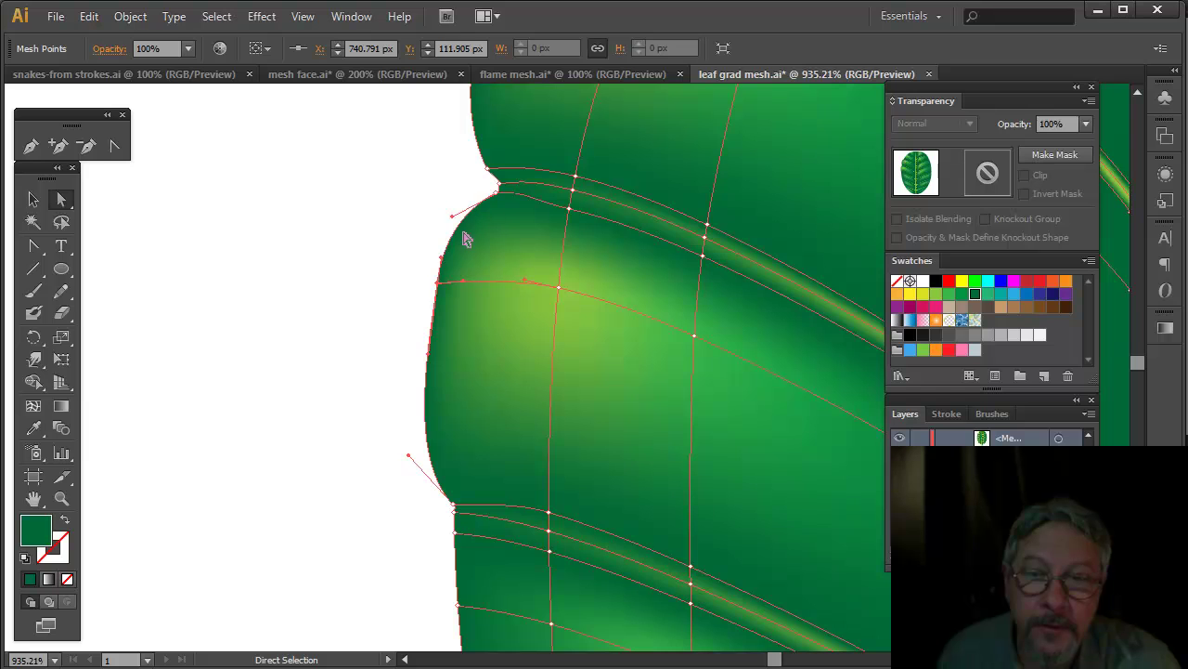
left_click_drag(438, 282, 429, 248)
Step: Shape a rounded lobe on the left edge between the fourth and fifth veins, gathering the vein-tip points, and deselect the leaf
key("space")
left_click_drag(648, 492, 596, 256)
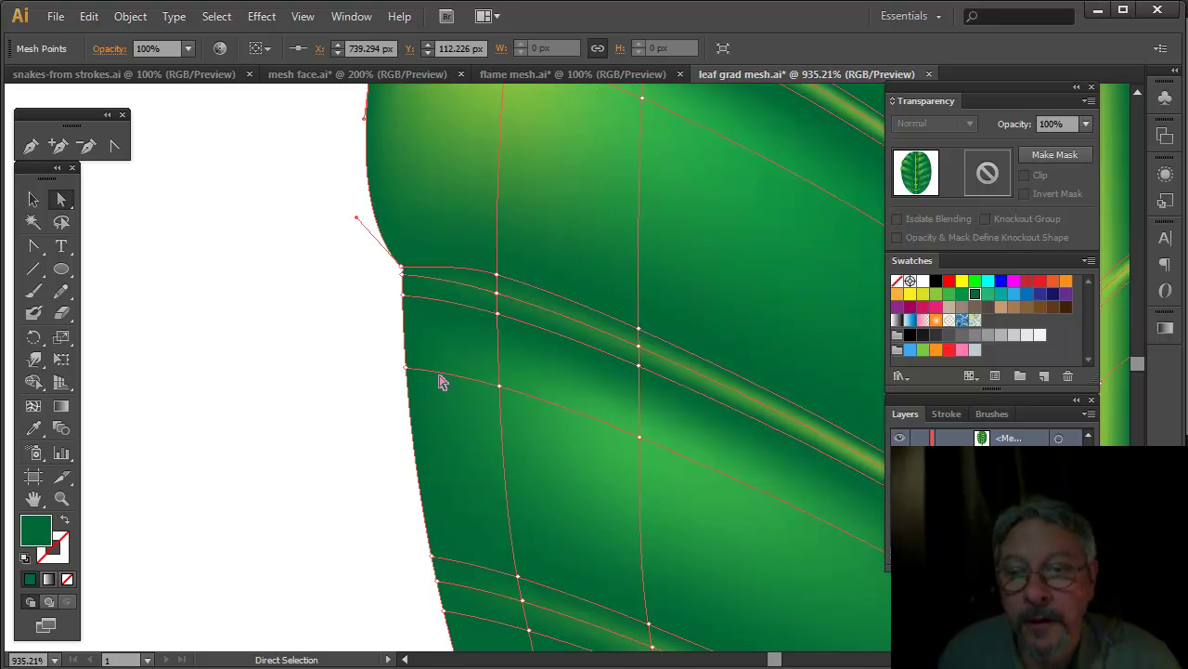
left_click_drag(406, 368, 343, 395)
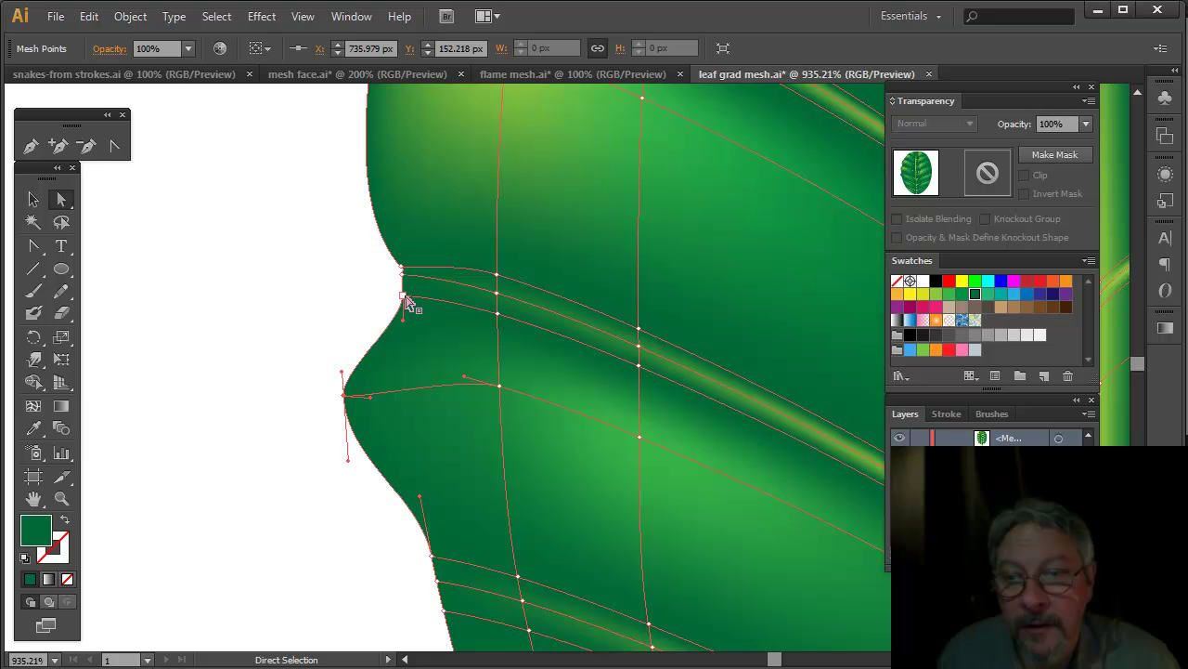
left_click_drag(406, 300, 405, 287)
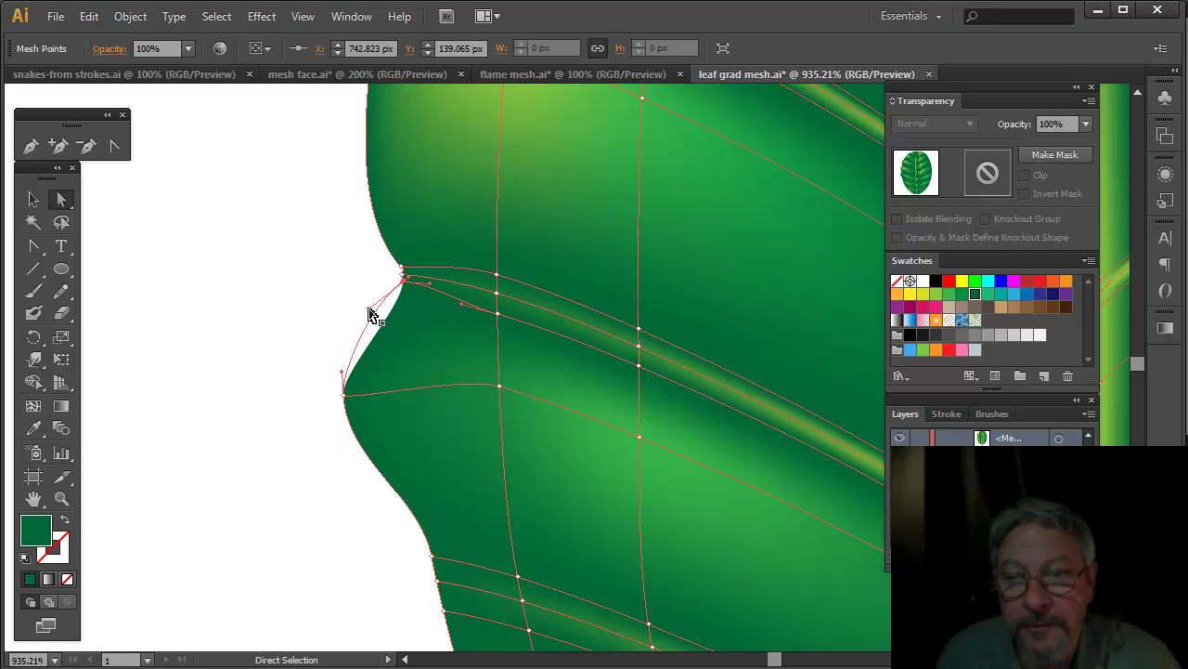
left_click_drag(369, 313, 368, 307)
left_click(431, 557)
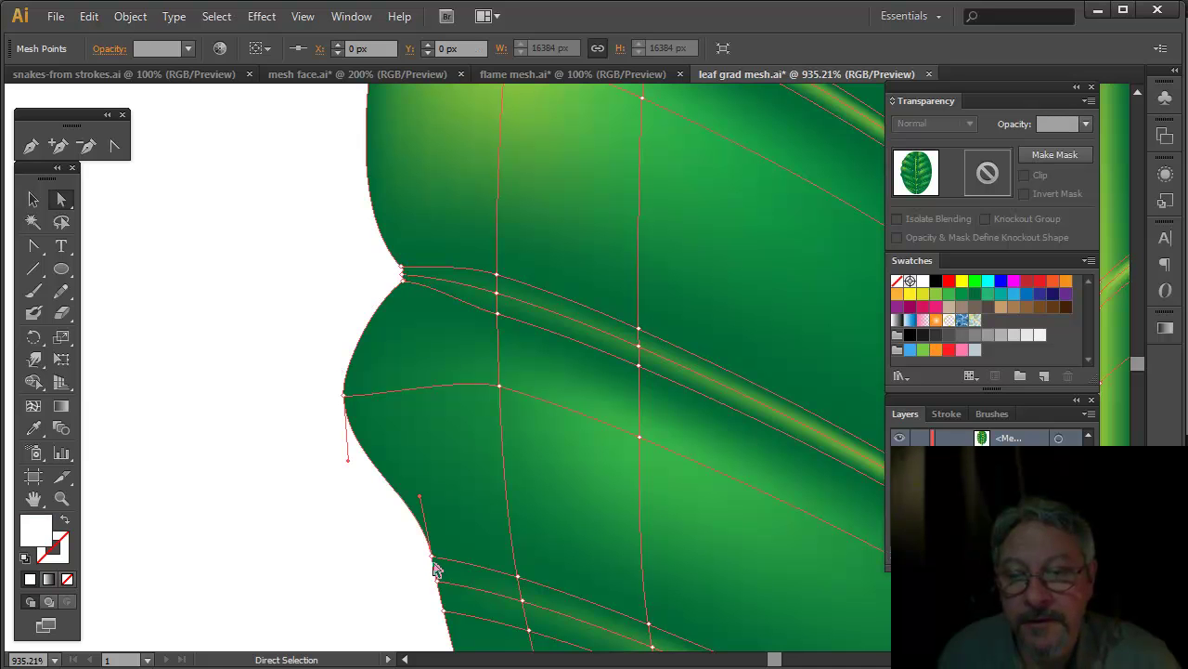
left_click_drag(434, 563, 436, 576)
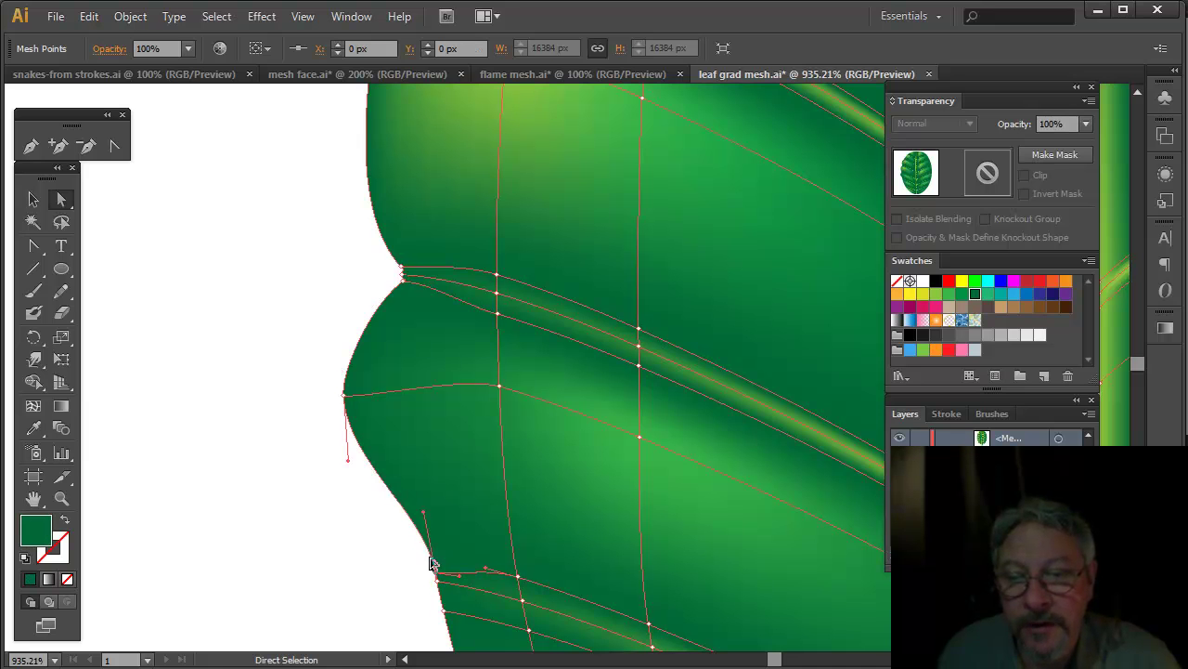
left_click_drag(424, 518, 374, 547)
key("ctrl+minus")
key("ctrl+minus")
key("ctrl+minus")
key("ctrl+minus")
key("ctrl+minus")
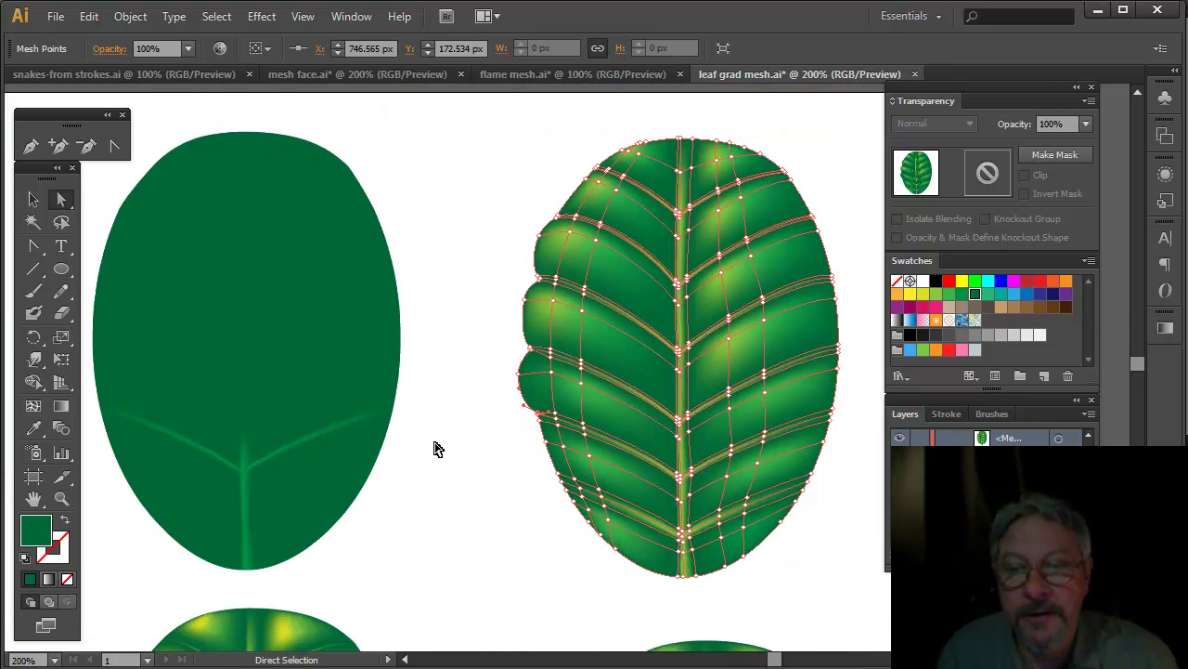
left_click(481, 312)
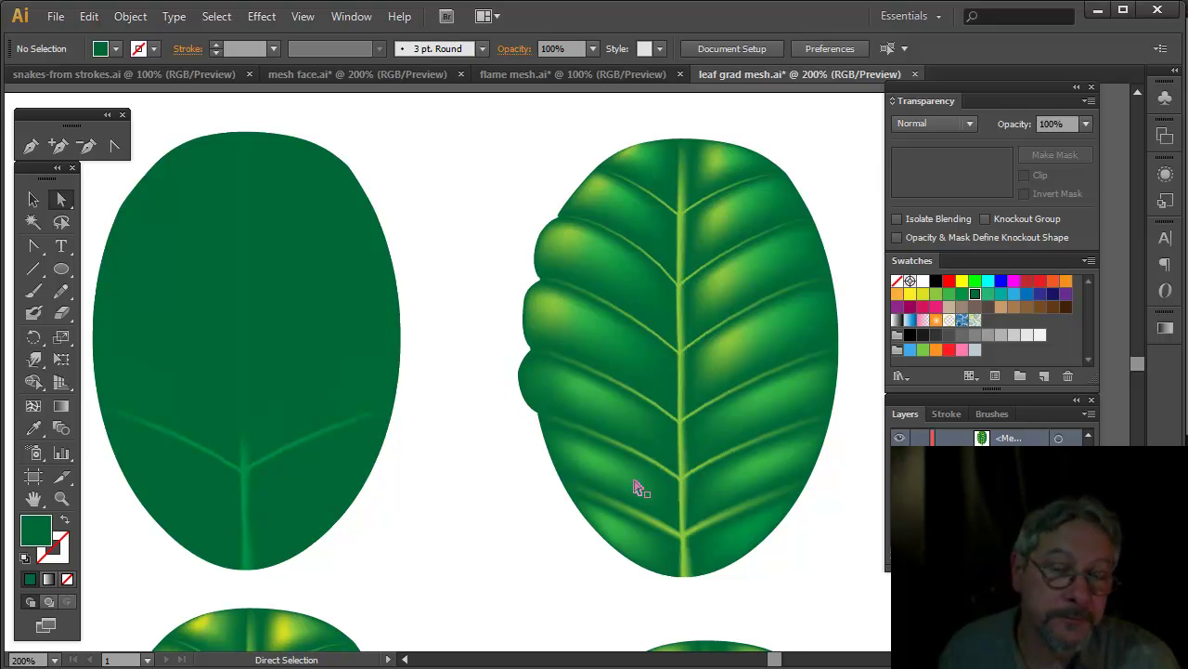
Step: Pull the central mesh point at the leaf's base straight down from the midrib to start a stem
left_click(687, 574)
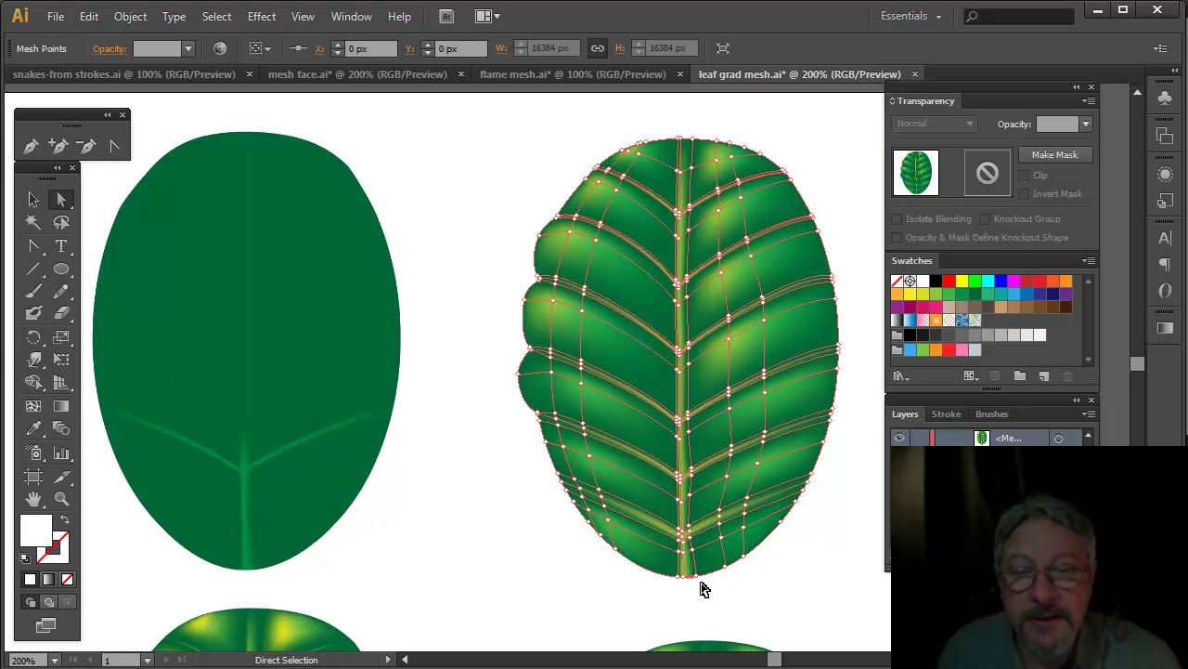
left_click_drag(700, 582, 562, 424)
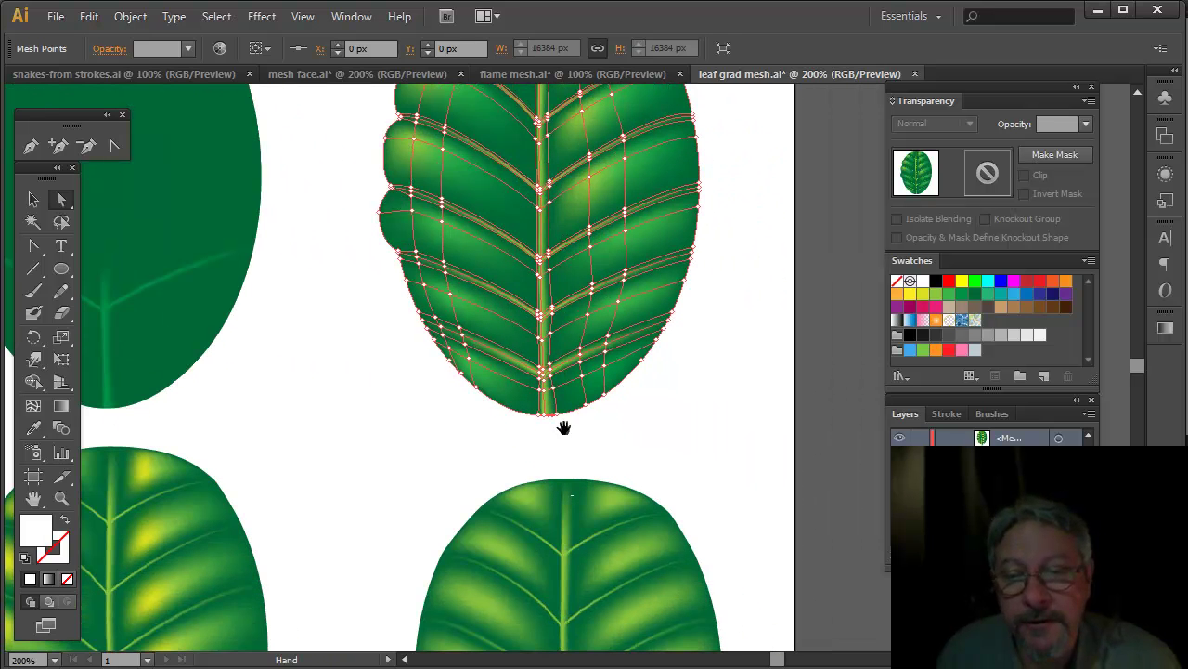
left_click(62, 499)
left_click_drag(508, 386, 580, 437)
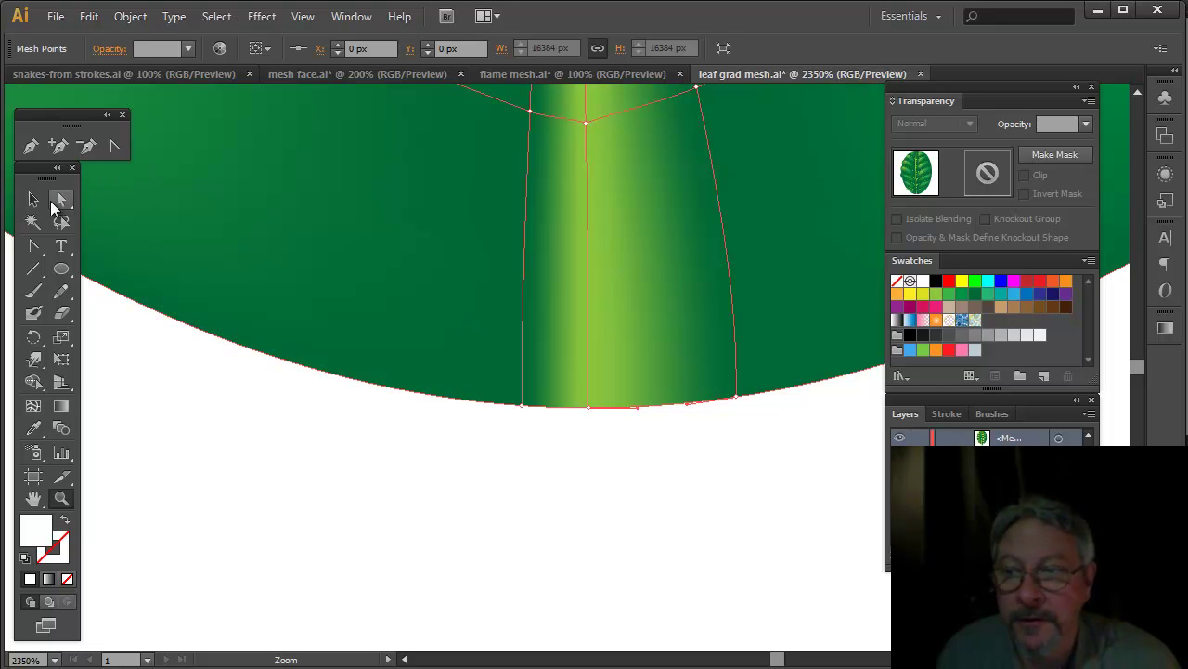
left_click(61, 199)
left_click_drag(591, 408, 583, 651)
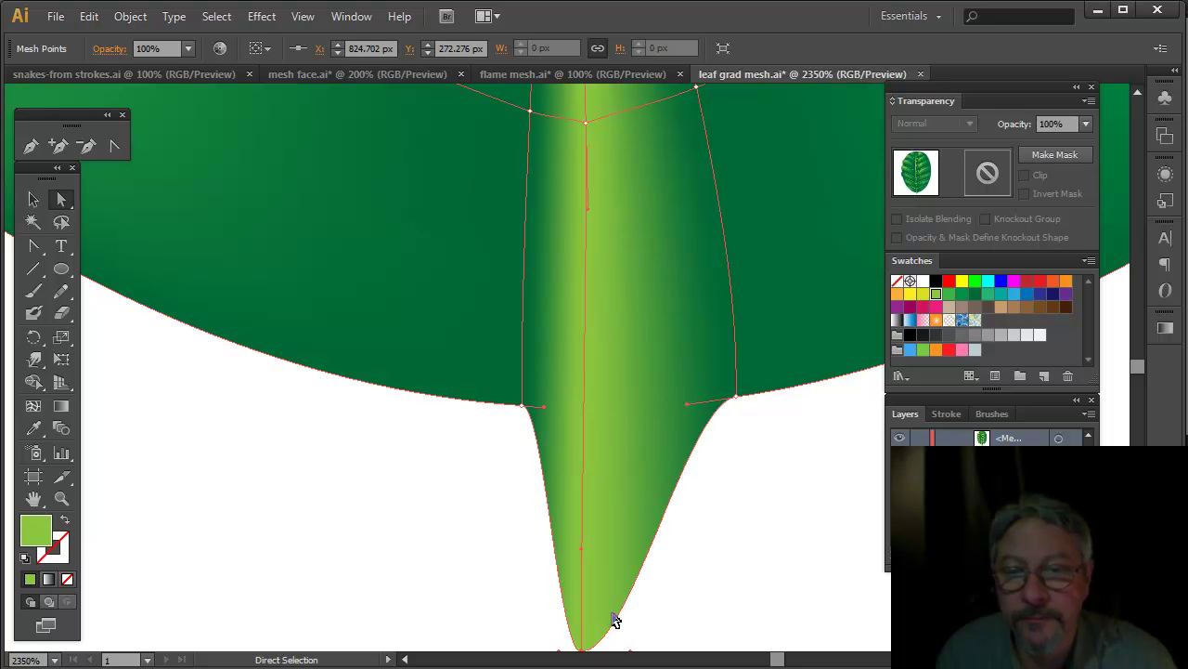
left_click_drag(650, 594, 632, 408)
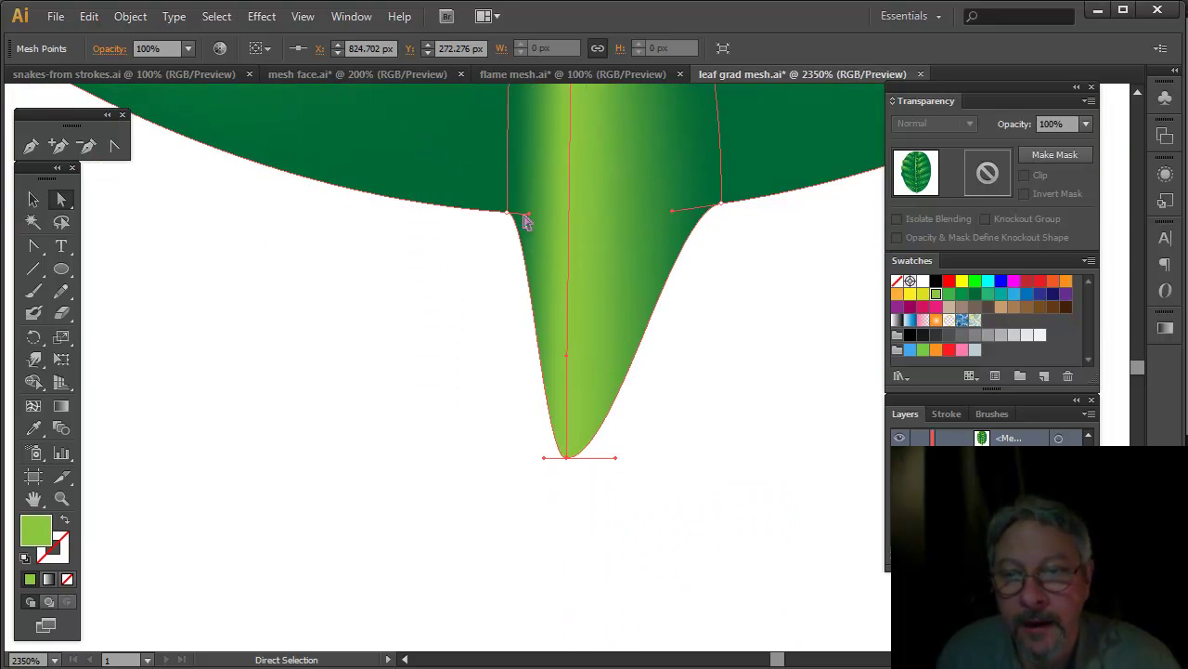
Step: Lower the mesh points flanking the midrib to the stem tip, swing their outer handles upward for concave stem sides, and deselect the leaf
left_click_drag(509, 216, 472, 459)
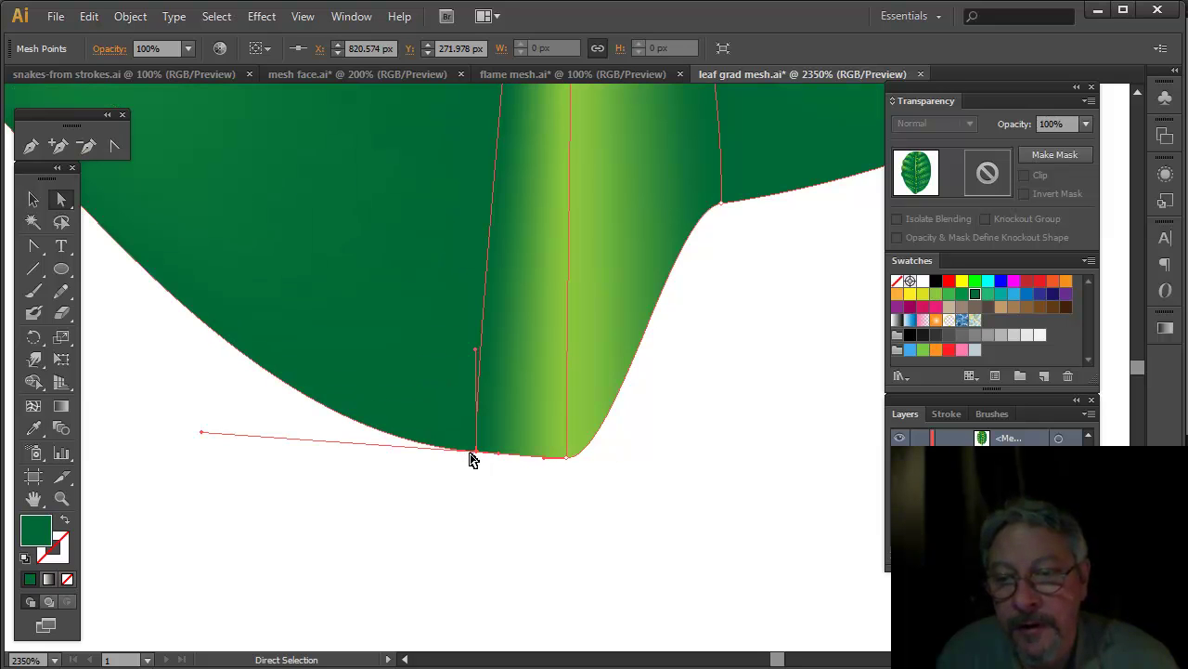
left_click_drag(206, 436, 477, 122)
left_click_drag(732, 511, 647, 212)
left_click_drag(637, 118, 609, 353)
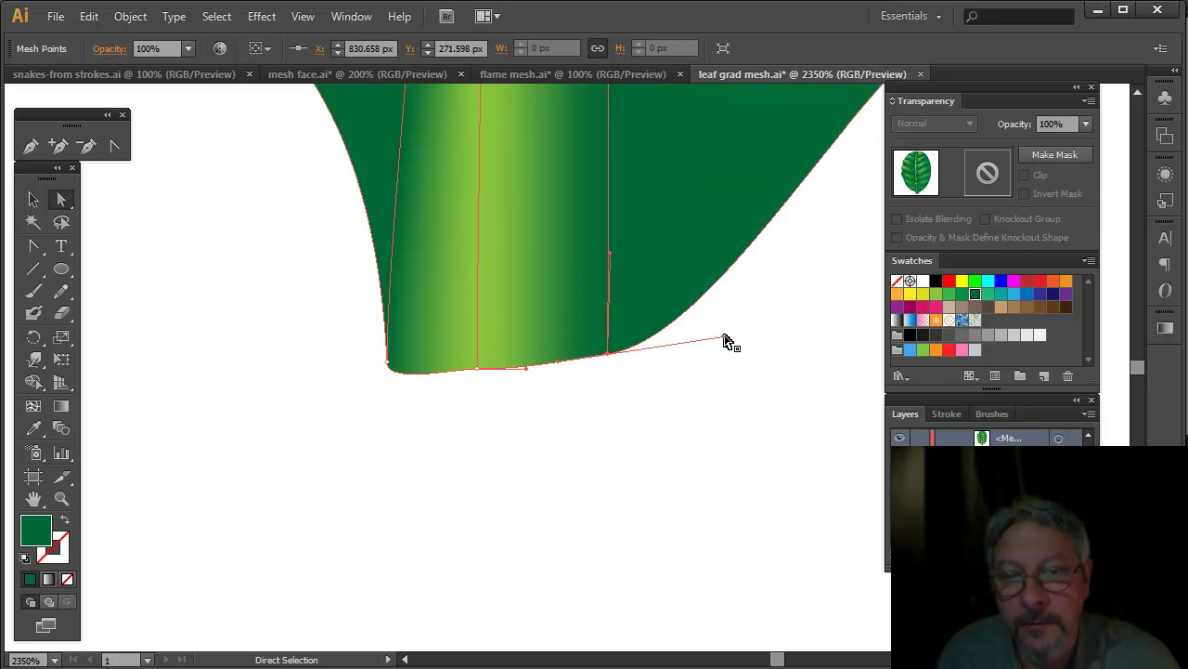
left_click_drag(725, 340, 658, 121)
key("ctrl+minus")
key("ctrl+minus")
key("ctrl+minus")
key("ctrl+minus")
key("ctrl+minus")
key("ctrl+minus")
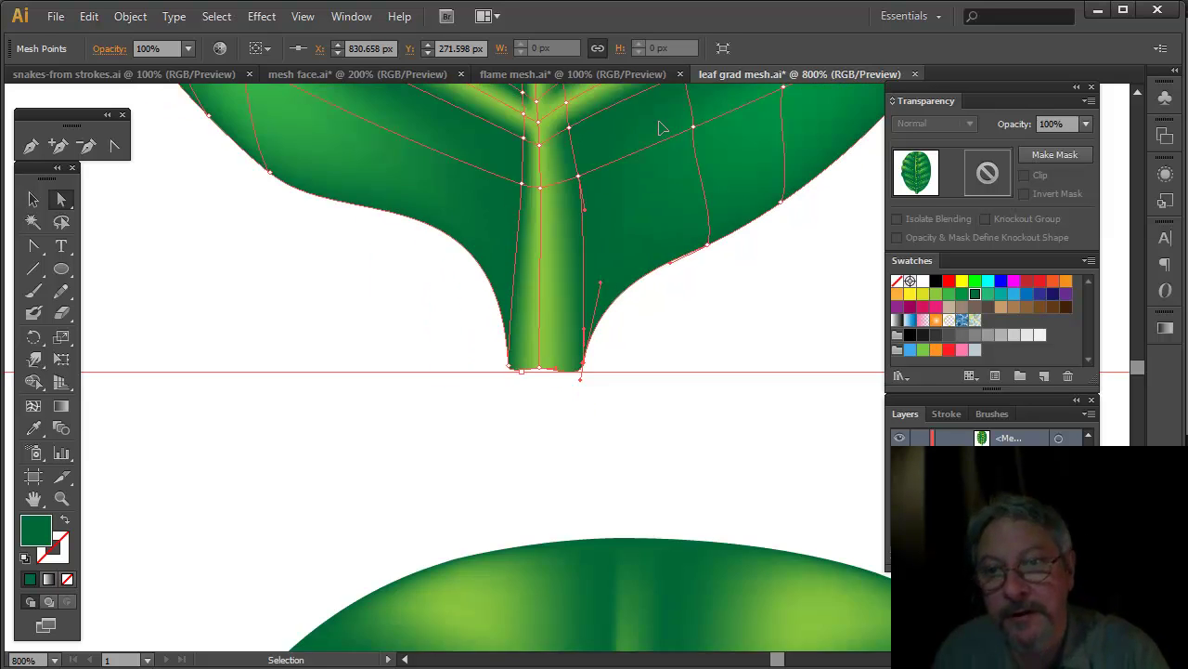
key("ctrl+shift+a")
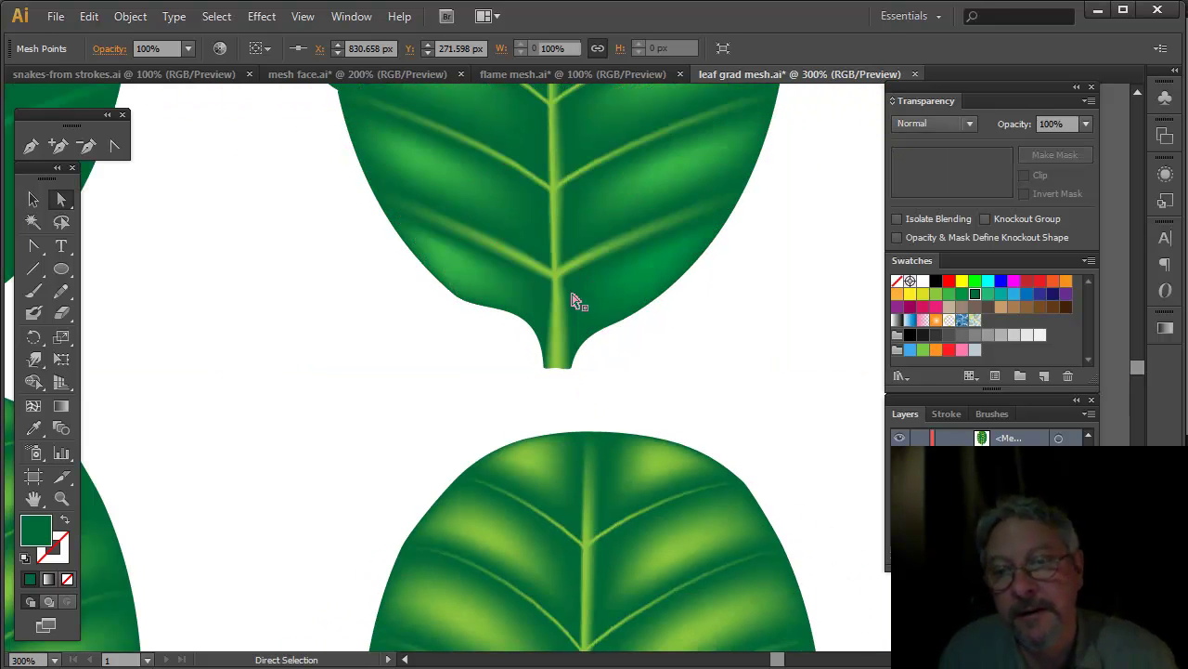
Step: Warp the leaf with short strokes over its left half and midrib, bending the straight central vein into a gentle irregular curve
left_click_drag(334, 456, 327, 632)
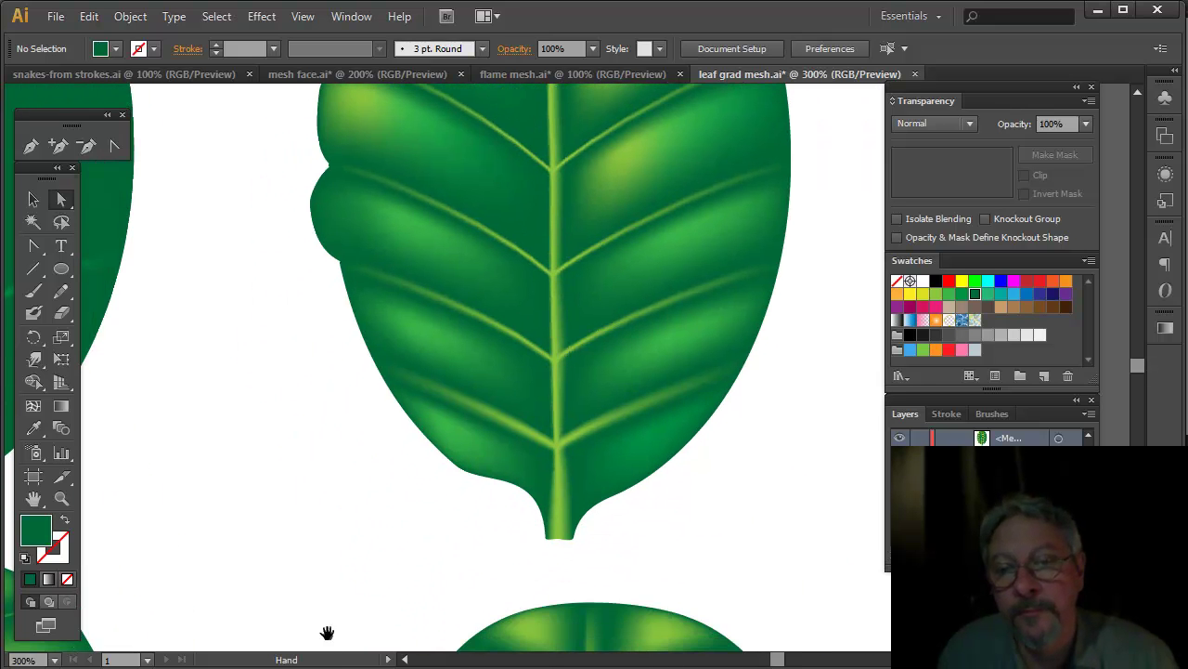
key("ctrl+minus")
key("ctrl+minus")
key("ctrl+minus")
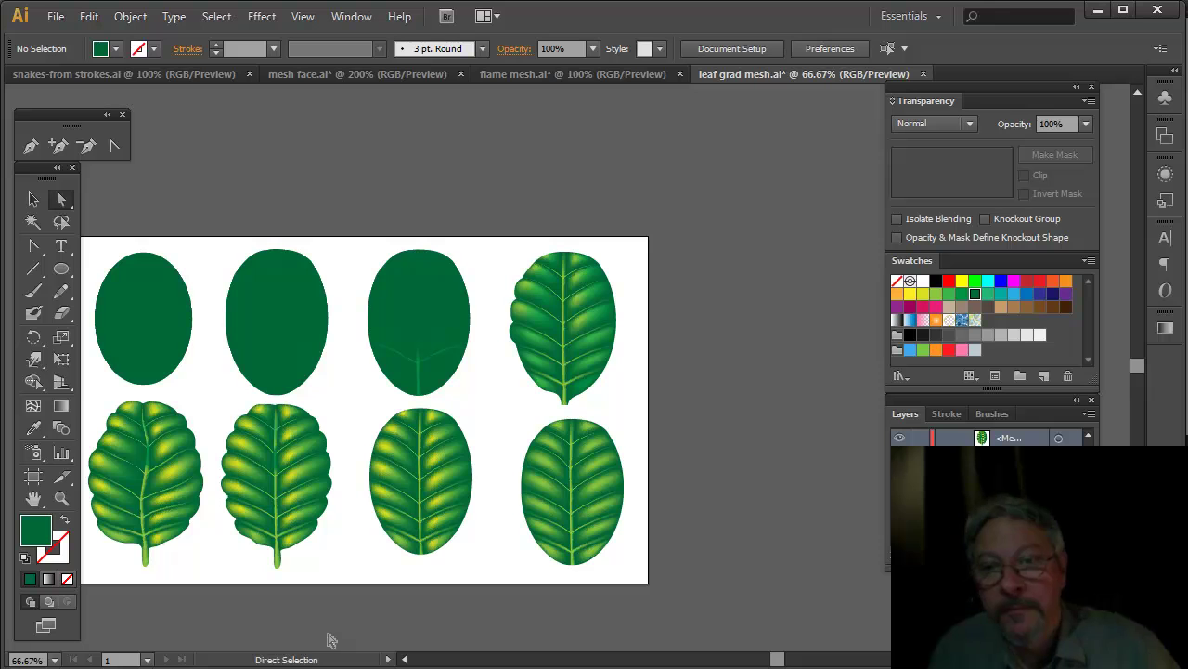
left_click(38, 366)
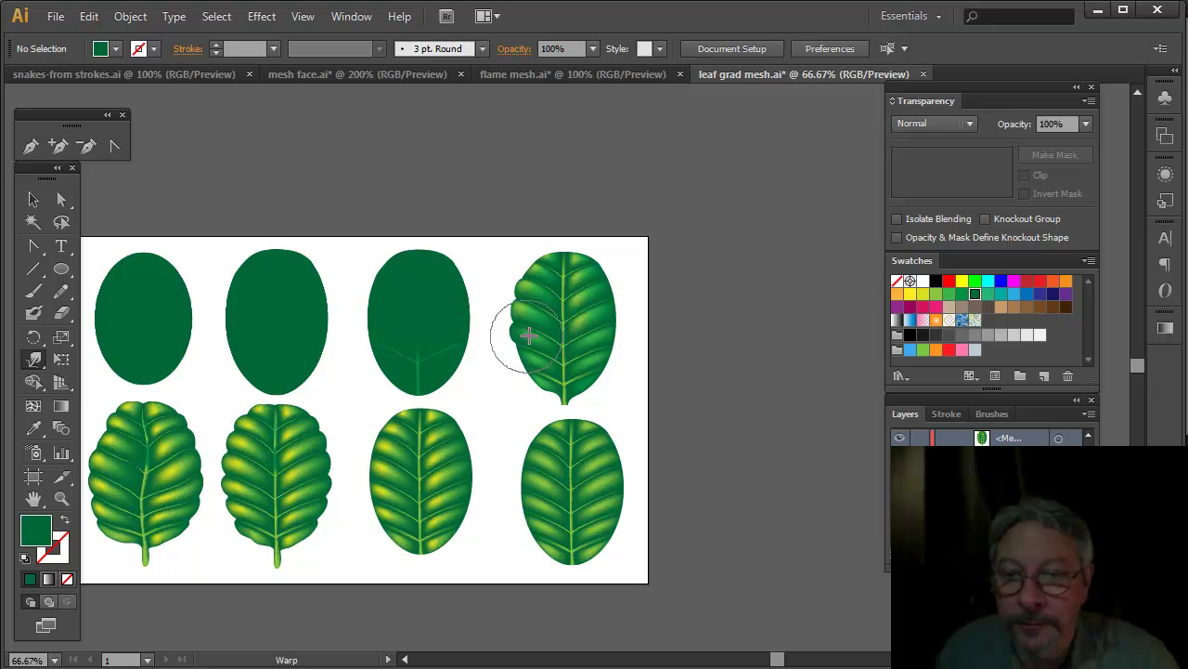
mouse_move(527, 326)
left_mouse_down()
mouse_move(520, 299)
mouse_move(542, 269)
left_mouse_up()
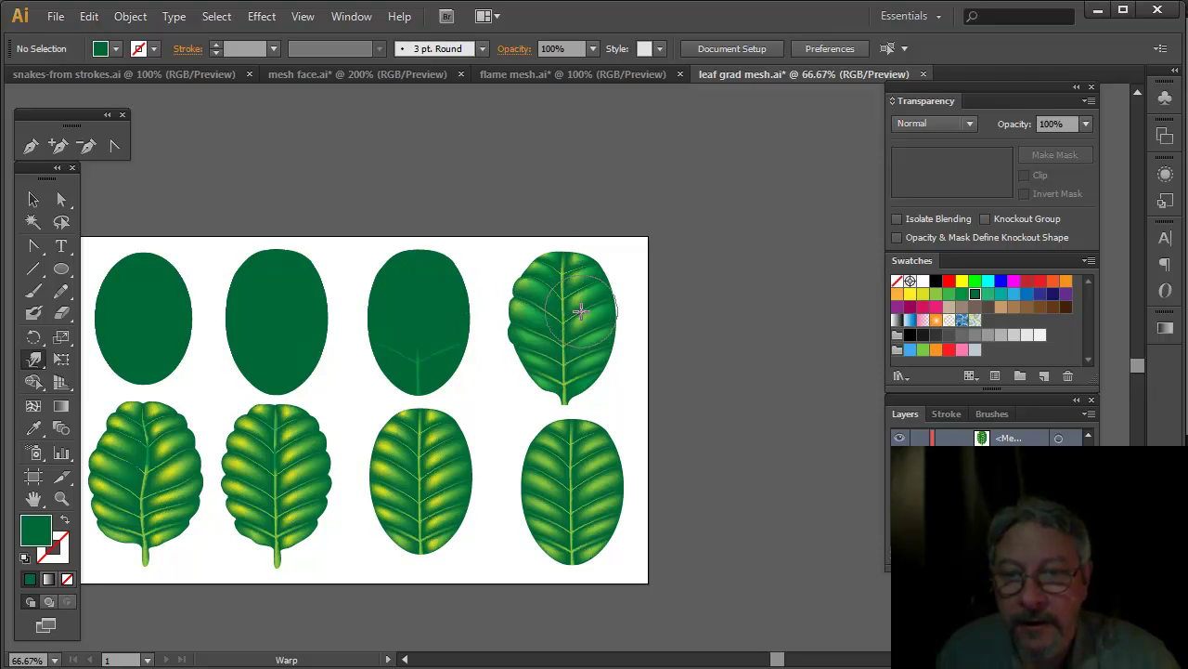
left_click_drag(580, 307, 562, 314)
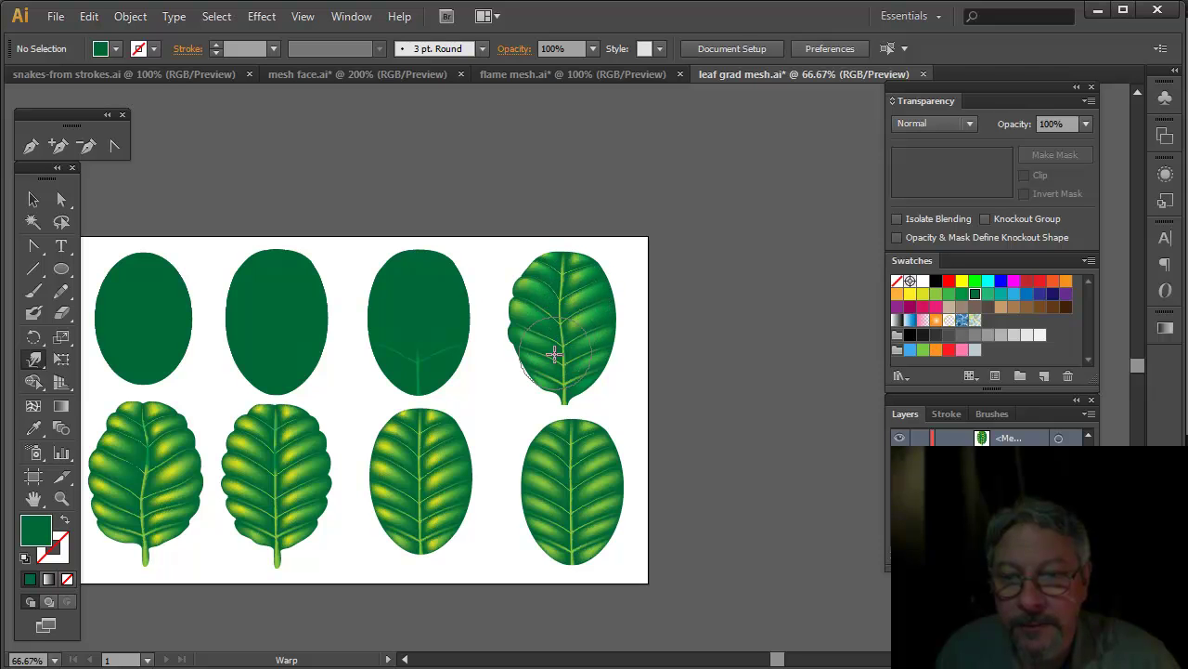
left_click_drag(552, 366, 559, 364)
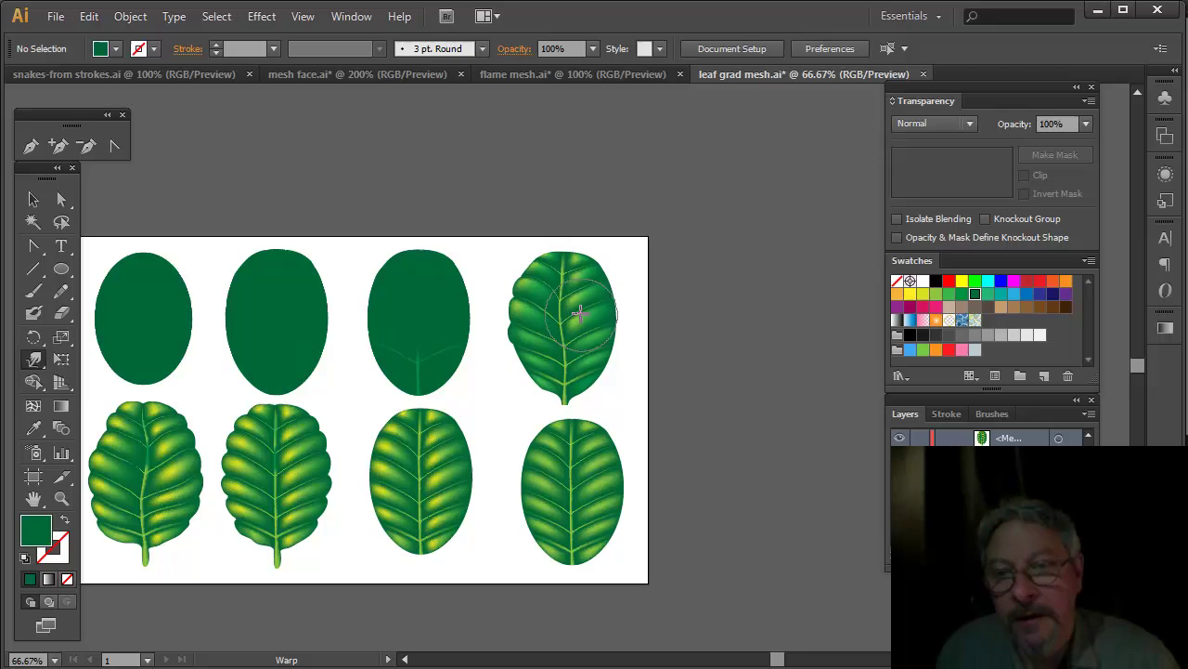
left_click_drag(565, 274, 563, 289)
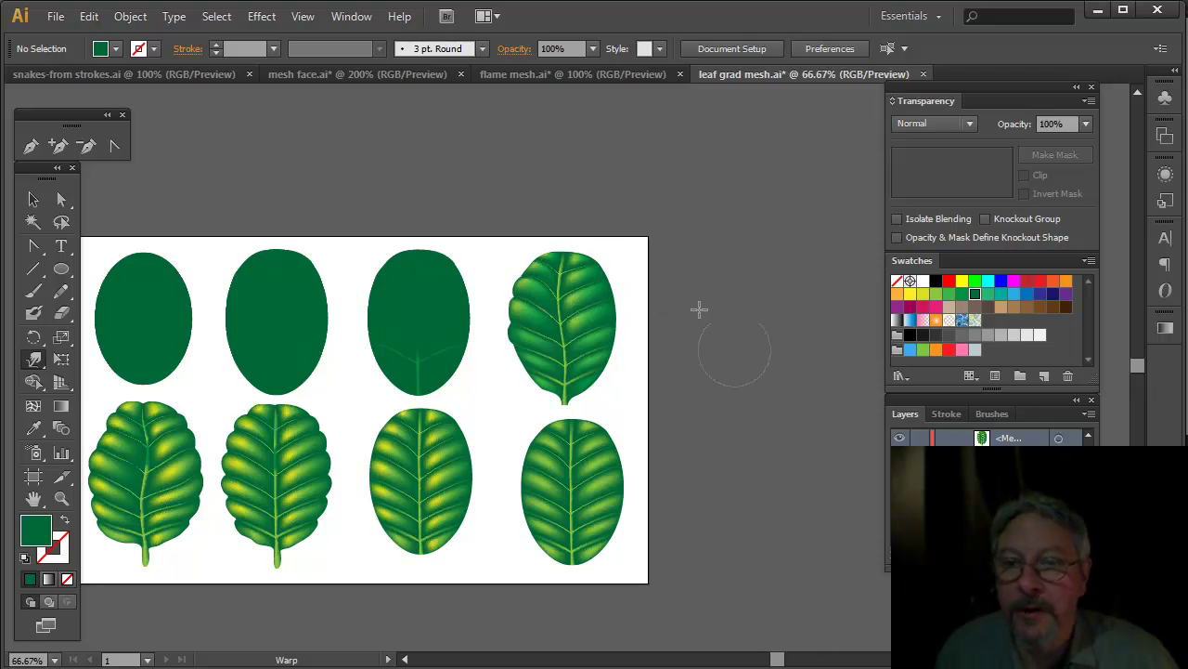